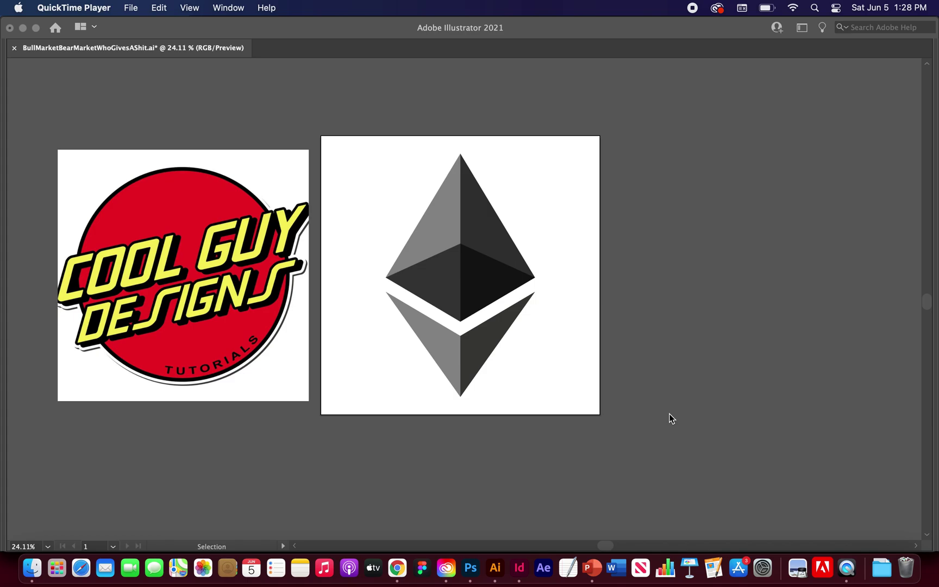
# Create a 1000 × 1000 px RGB document named "Eth Logo" with one artboard and 300 ppi raster effects, and close it
pyautogui.click(669, 414)
pyautogui.click(589, 366)
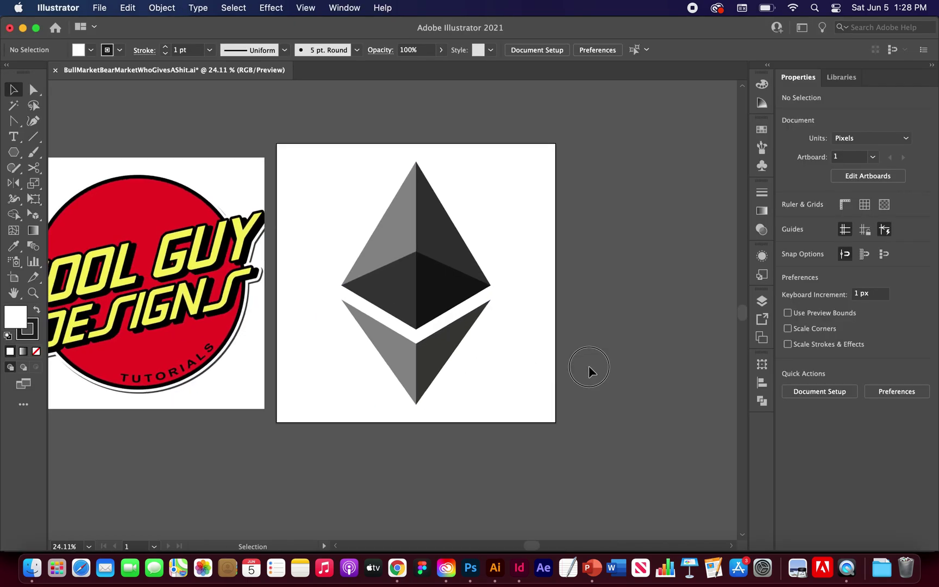
pyautogui.click(100, 7)
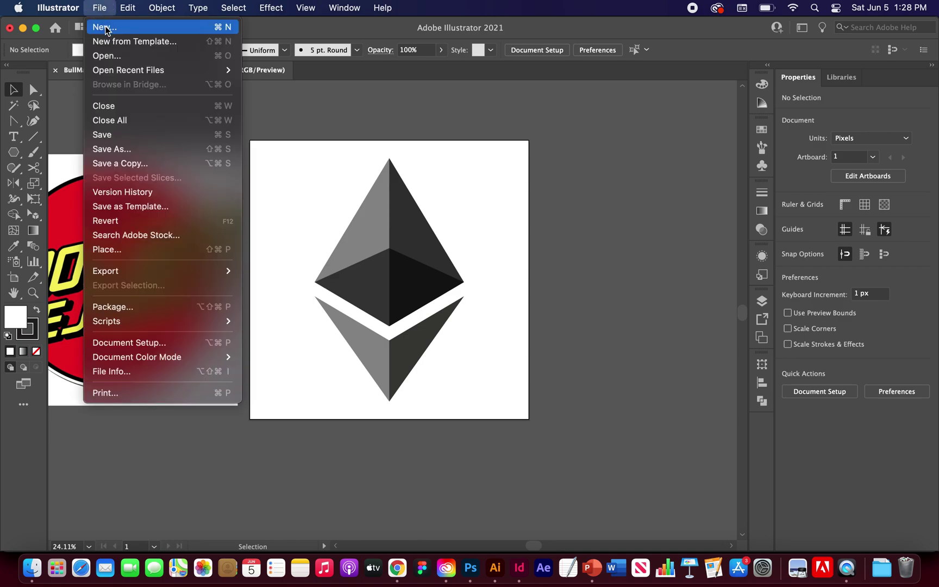
pyautogui.click(105, 27)
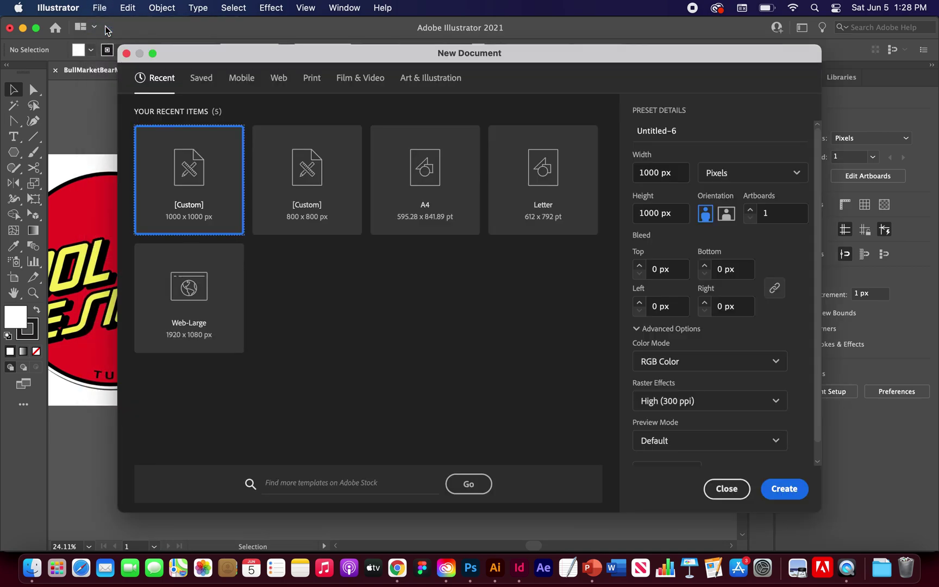
pyautogui.click(655, 128)
pyautogui.write('Eth Logo')
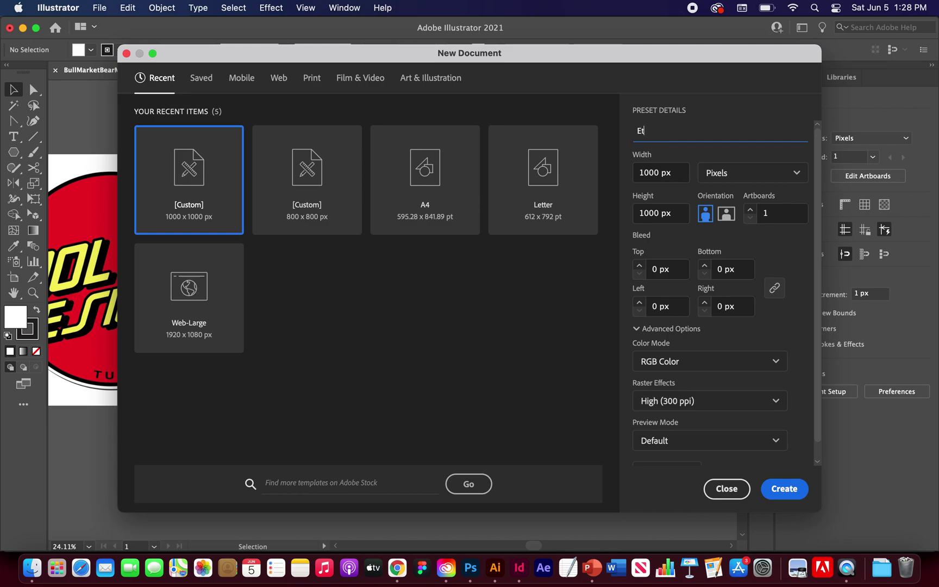
pyautogui.click(657, 172)
pyautogui.click(652, 215)
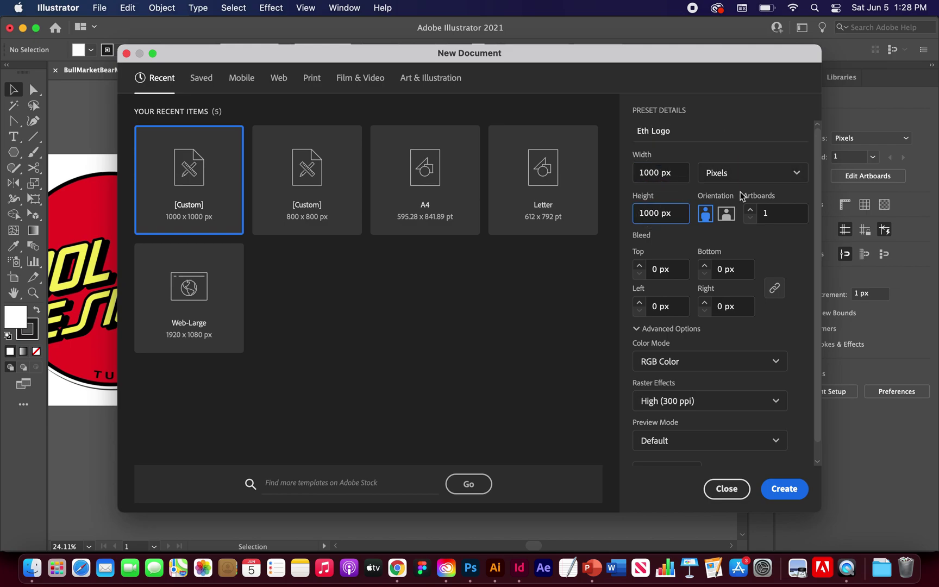
pyautogui.click(793, 177)
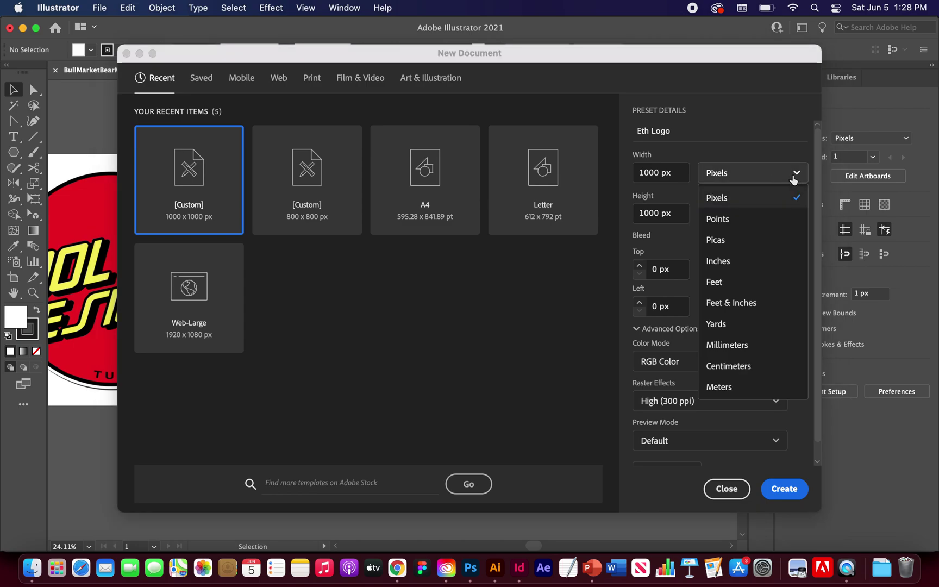
pyautogui.click(739, 199)
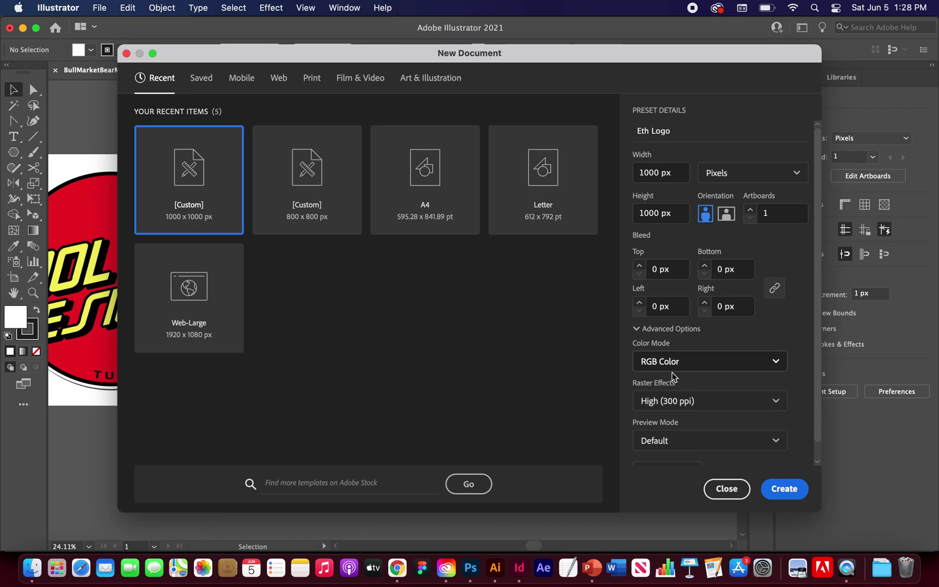
pyautogui.click(771, 489)
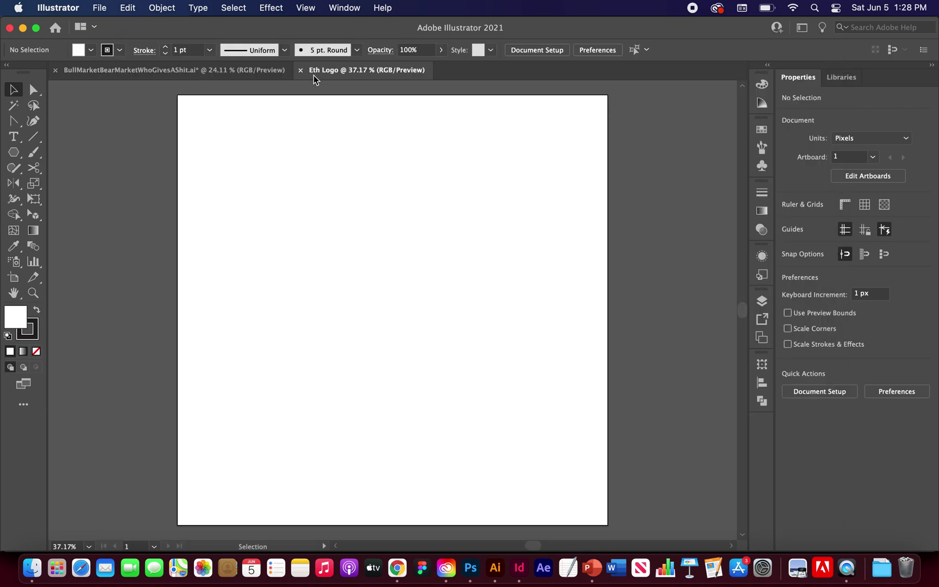
pyautogui.click(301, 69)
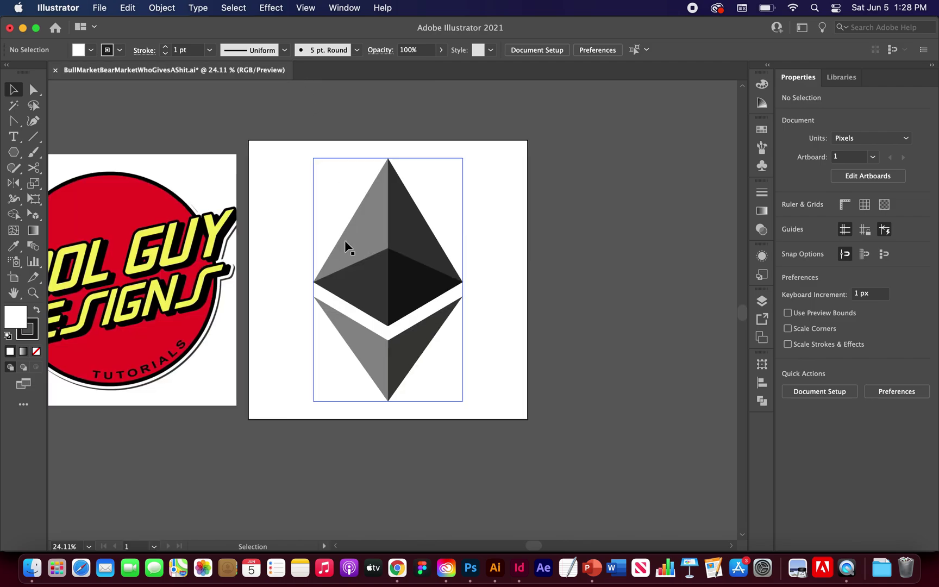
# Duplicate the Ethereum logo's artboard with its artwork to the right of the original, at about X 1574 px, Y 500 px
pyautogui.hscroll(-1, 344, 240)
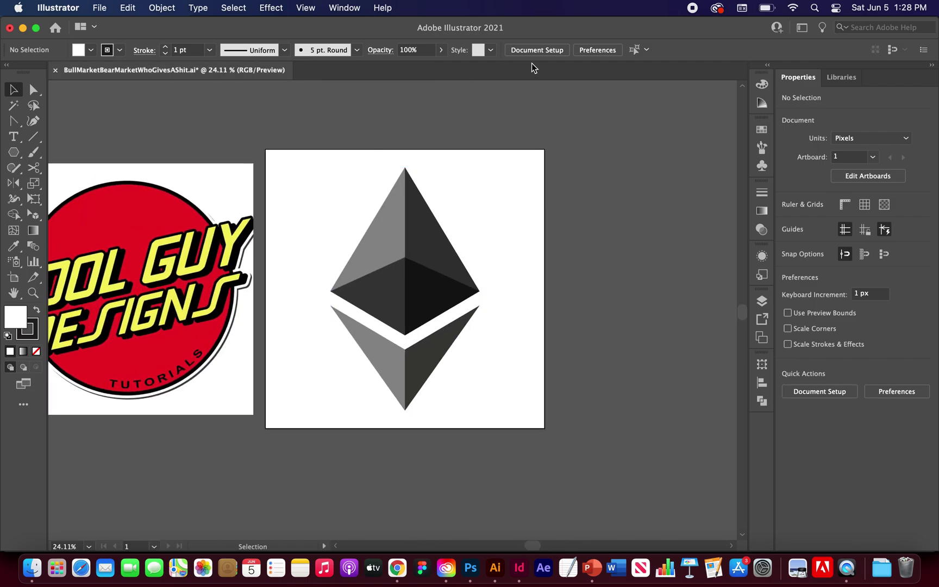
pyautogui.click(535, 51)
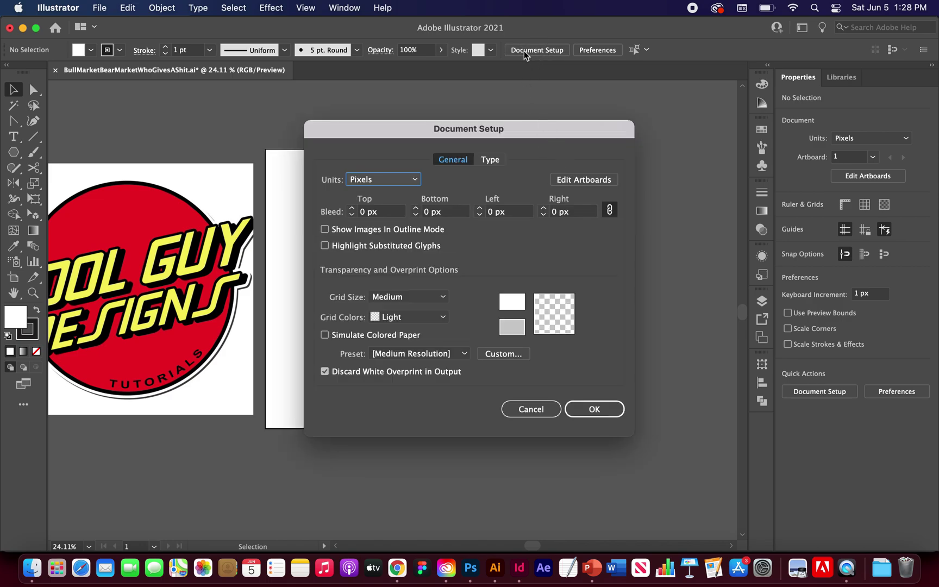
pyautogui.click(577, 183)
pyautogui.hscroll(3, 464, 195)
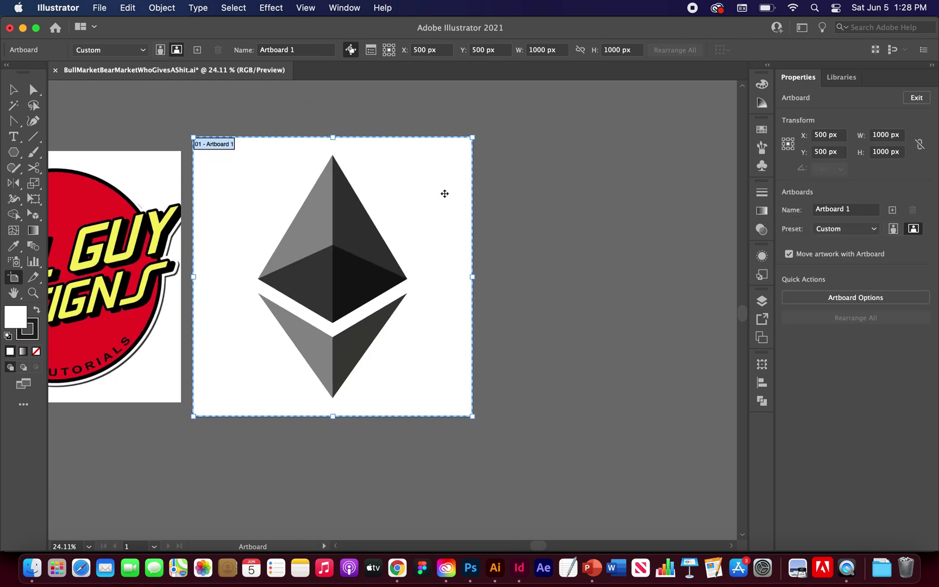
pyautogui.moveTo(403, 186); pyautogui.dragTo(700, 185)
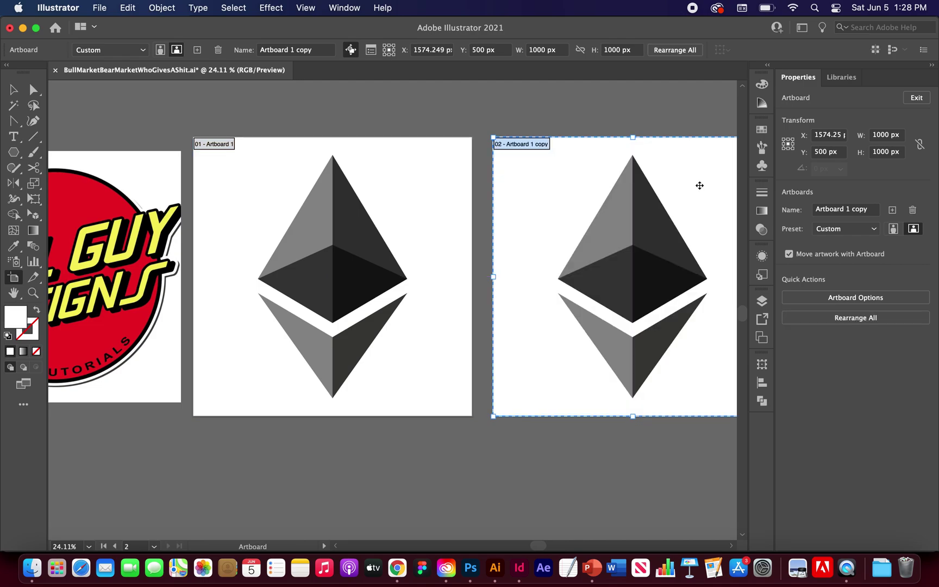
pyautogui.hscroll(3, 700, 186)
pyautogui.press('Escape')
# Delete the copied Ethereum logo from the duplicate artboard
pyautogui.click(552, 243)
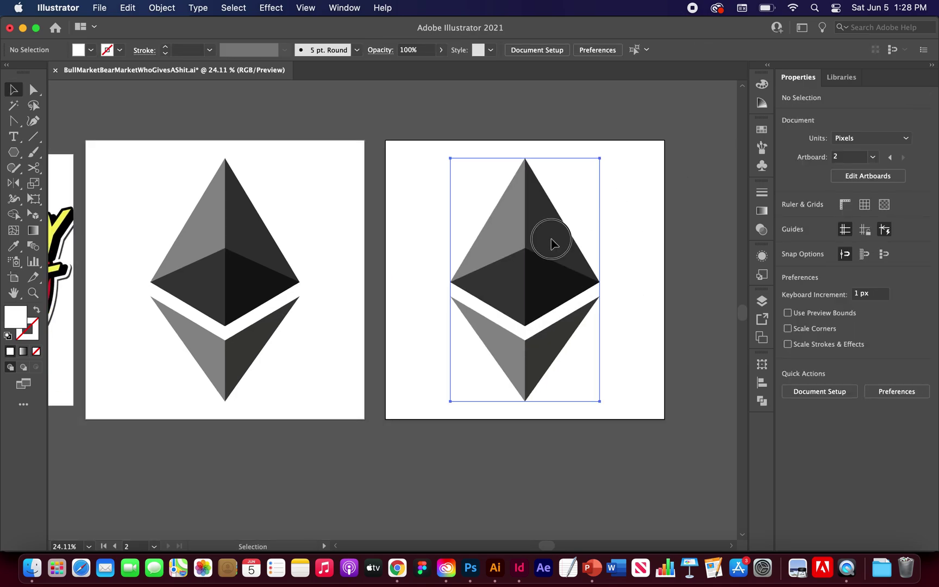
pyautogui.press('Delete')
pyautogui.hscroll(-1, 543, 240)
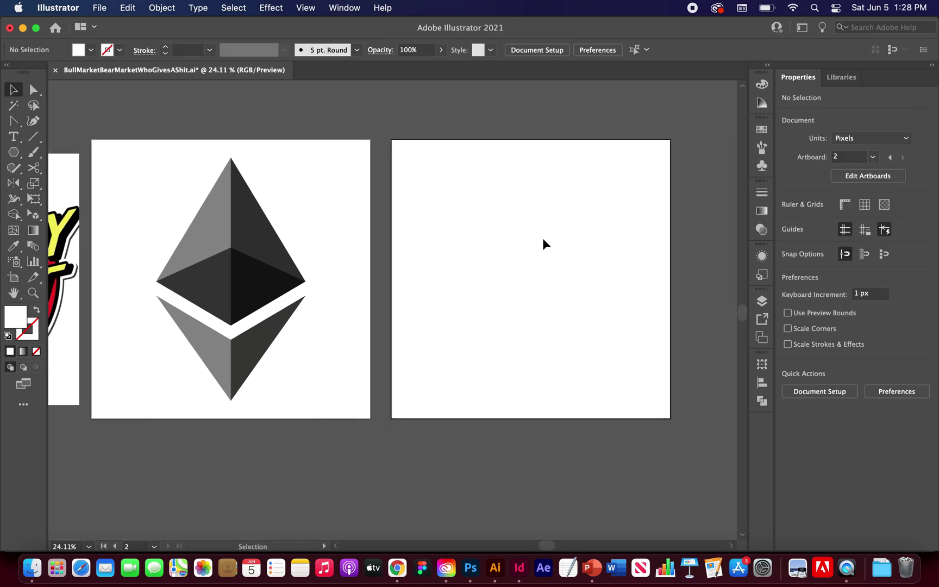
# Set the default fill to None and the stroke colour to the CMYK Magenta swatch
pyautogui.hscroll(3, 543, 240)
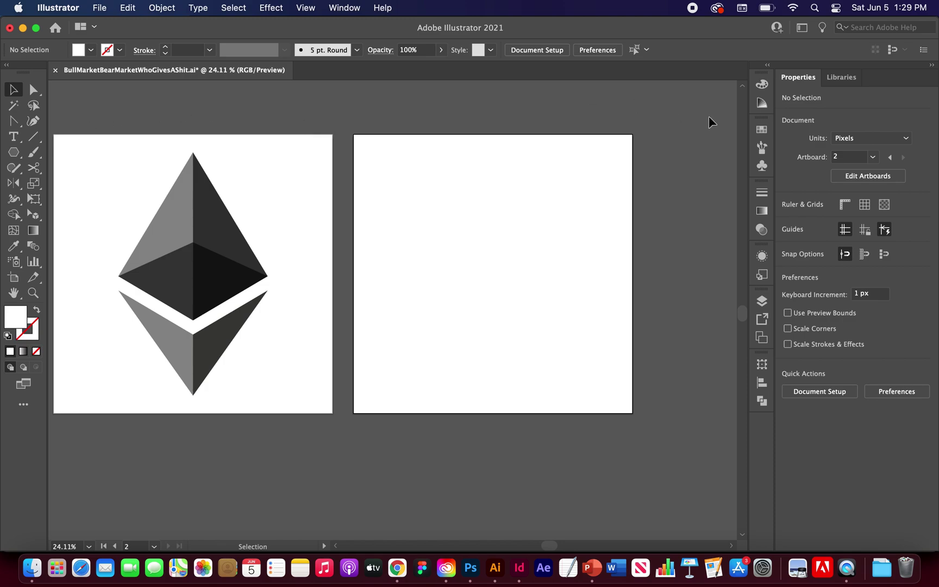
pyautogui.click(762, 130)
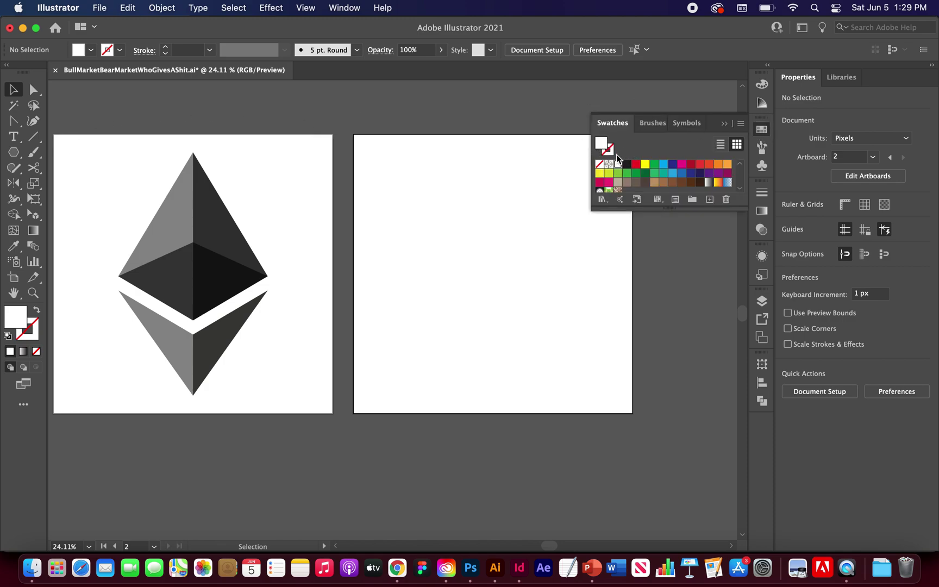
pyautogui.press('d')
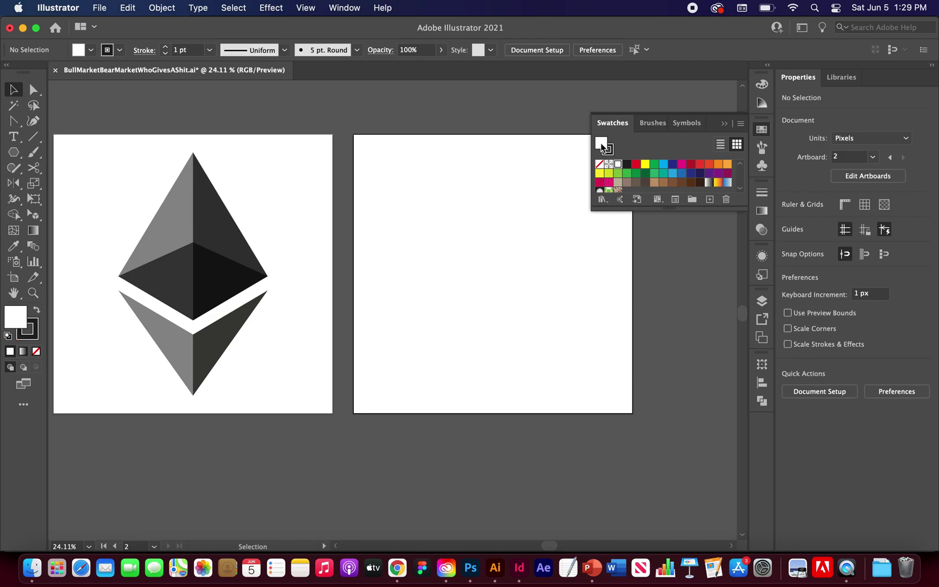
pyautogui.doubleClick(603, 146)
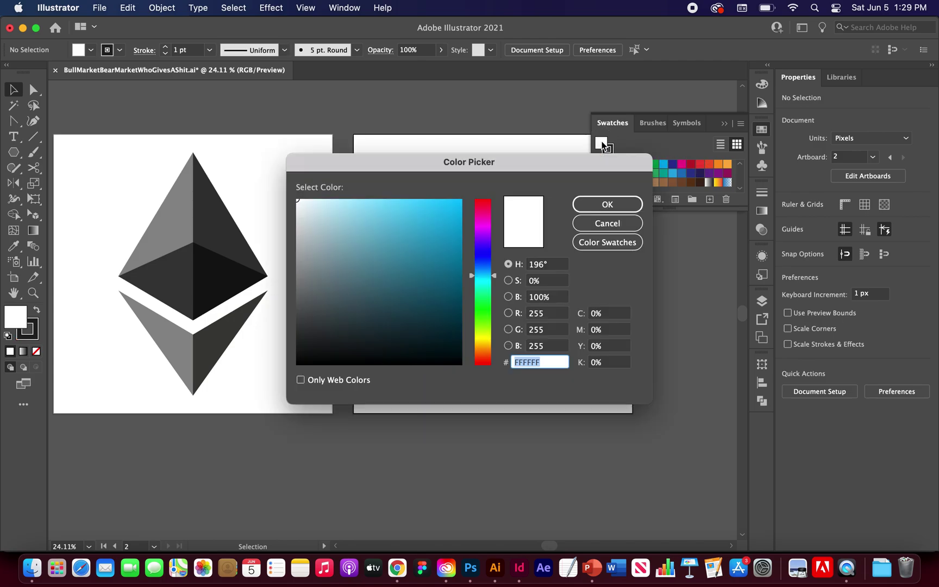
pyautogui.click(612, 223)
pyautogui.click(600, 164)
pyautogui.click(608, 149)
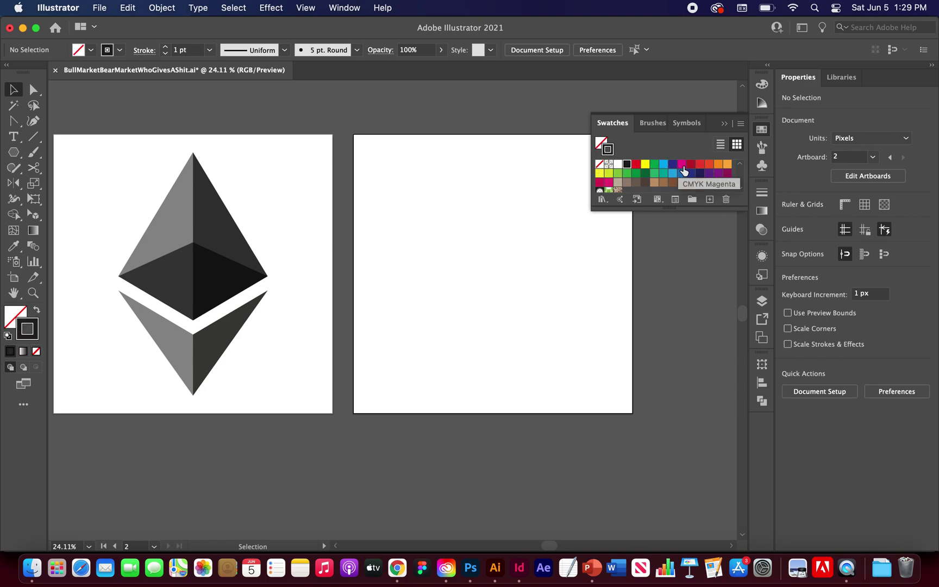
pyautogui.click(682, 166)
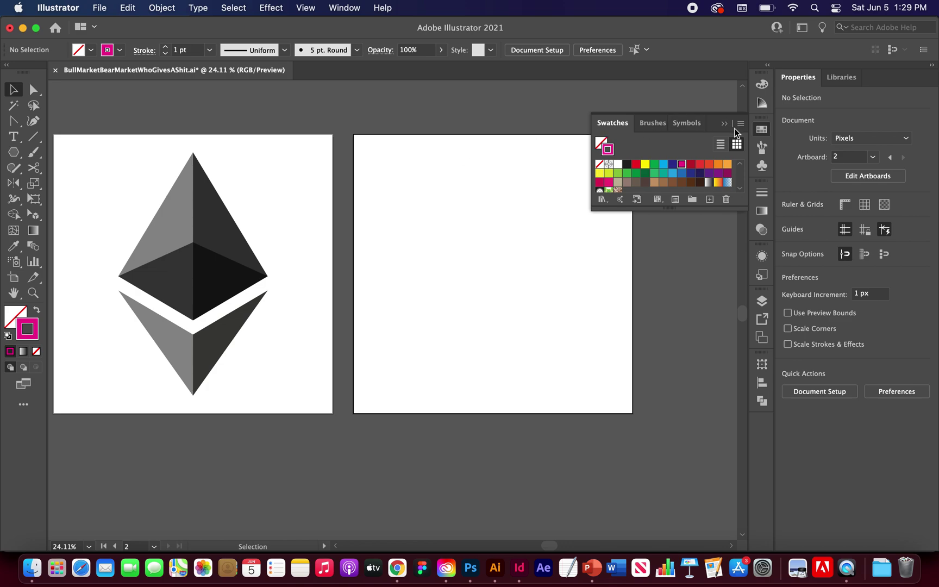
pyautogui.click(763, 130)
# Draw a triangle with the Polygon tool over the logo's upper half, about 506 px wide and 439 px high
pyautogui.press('l')
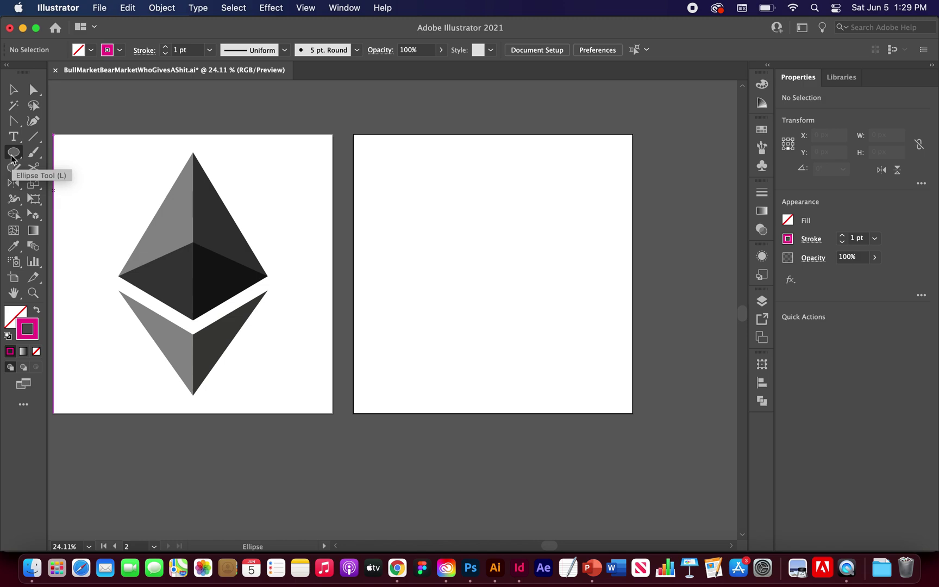
pyautogui.press('m')
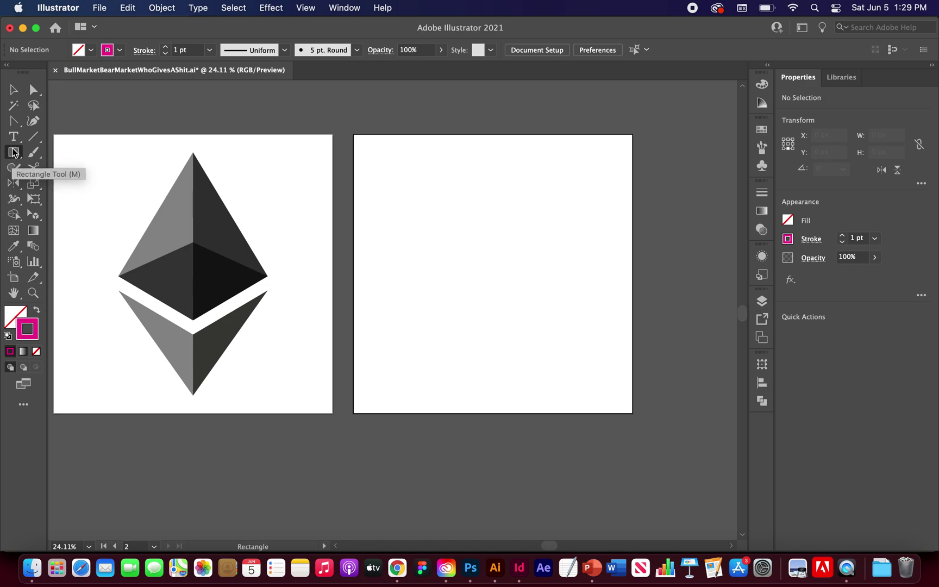
pyautogui.press('l')
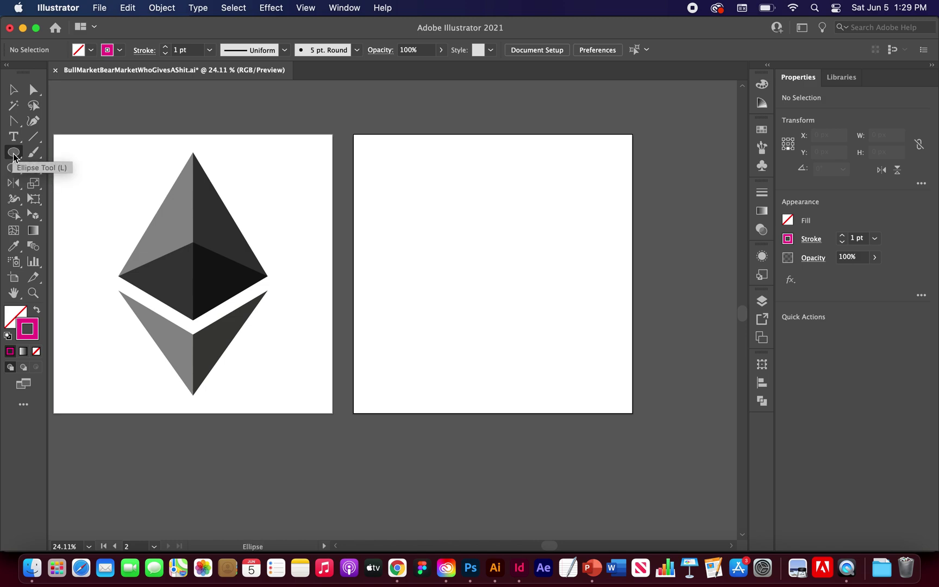
pyautogui.moveTo(18, 159); pyautogui.dragTo(88, 202)
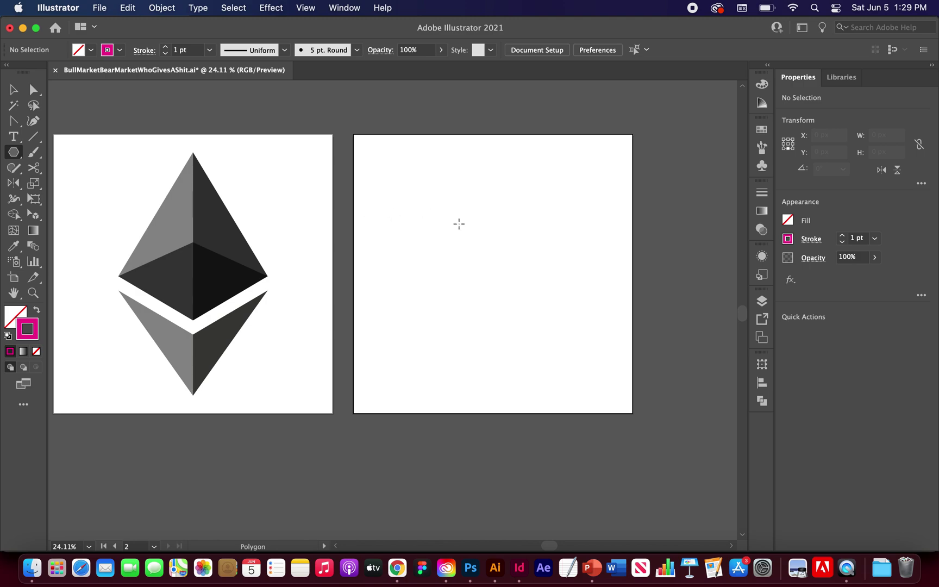
pyautogui.moveTo(448, 204)
pyautogui.mouseDown()
pyautogui.moveTo(497, 235)
pyautogui.moveTo(505, 224)
pyautogui.moveTo(518, 243)
pyautogui.moveTo(509, 233)
pyautogui.moveTo(513, 242)
pyautogui.moveTo(258, 266)
pyautogui.moveTo(263, 277)
pyautogui.mouseUp()
pyautogui.press('Up')
pyautogui.press('Up')
pyautogui.press('Up')
pyautogui.press('Up')
pyautogui.press('Up')
pyautogui.press('Down')
pyautogui.press('Down')
pyautogui.press('Up')
pyautogui.press('Up')
pyautogui.press('Up')
pyautogui.press('Up')
pyautogui.press('Up')
pyautogui.press('Down')
pyautogui.press('Down')
pyautogui.press('Down')
pyautogui.press('Down')
pyautogui.press('Down')
pyautogui.press('Down')
pyautogui.press('Down')
pyautogui.press('Down')
pyautogui.press('v')
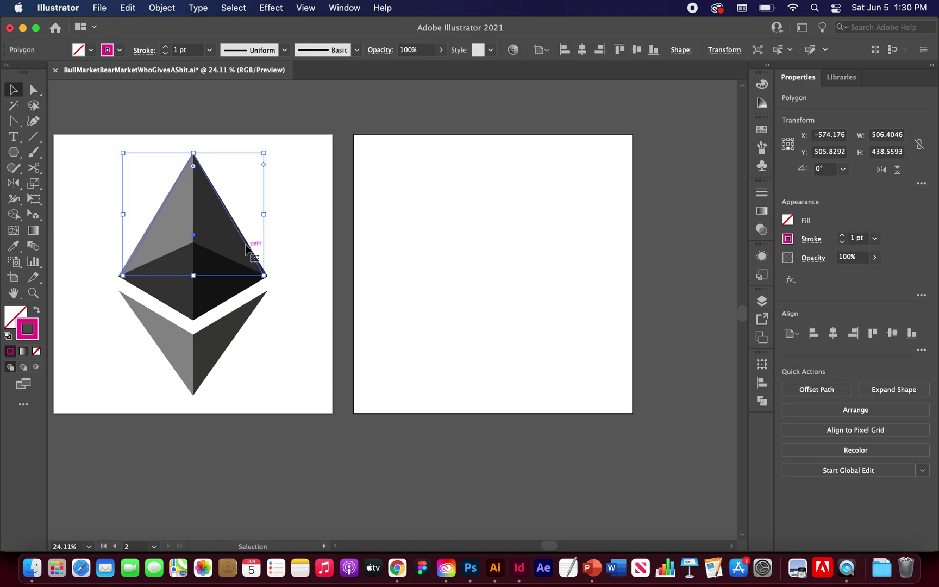
# Move the triangle onto the blank artboard and centre it horizontally on that artboard
pyautogui.moveTo(226, 213); pyautogui.dragTo(526, 213)
pyautogui.click(610, 195)
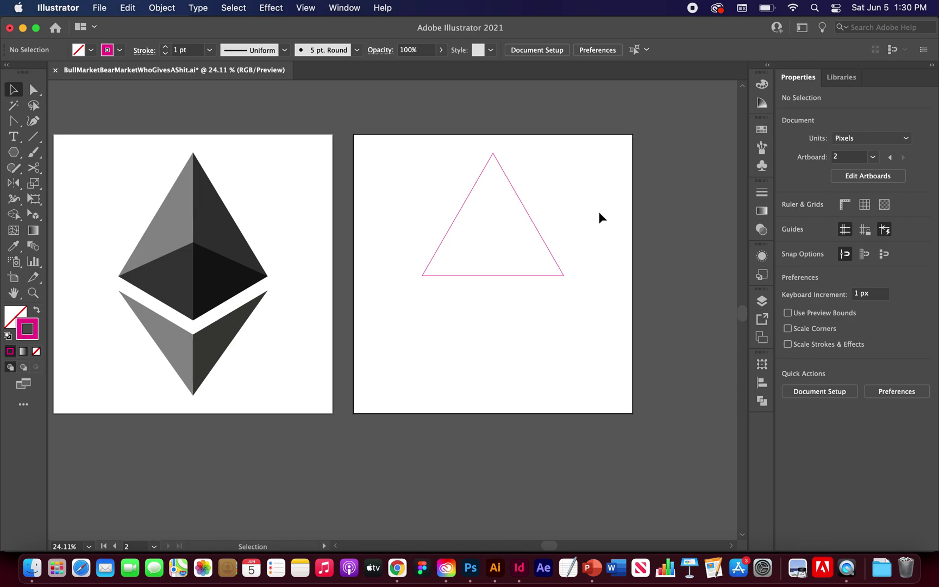
pyautogui.moveTo(589, 207); pyautogui.dragTo(507, 337)
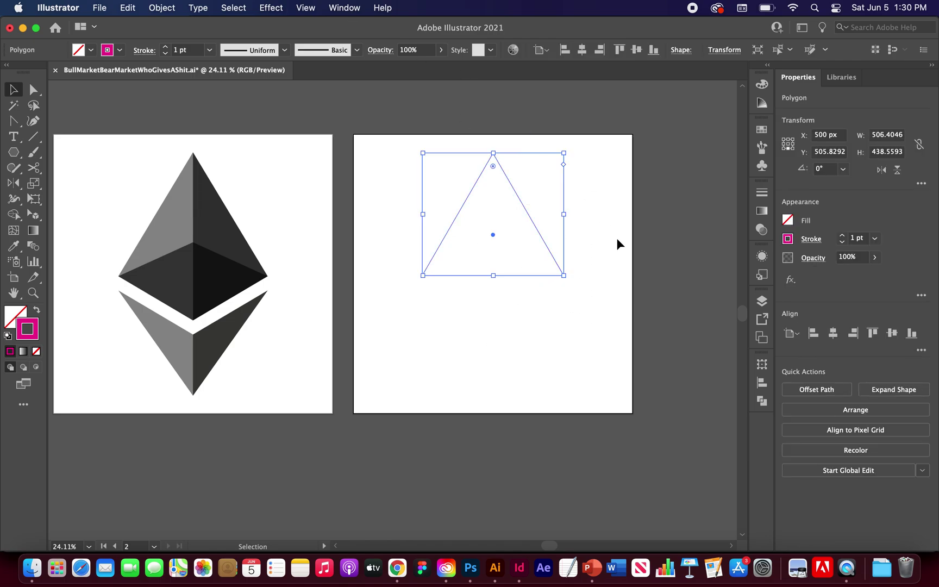
pyautogui.click(345, 12)
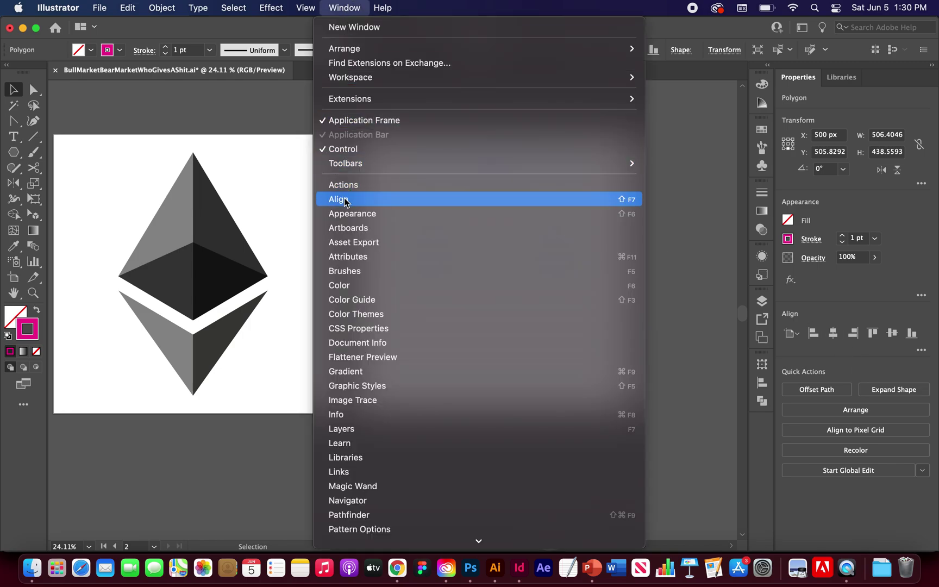
pyautogui.click(846, 311)
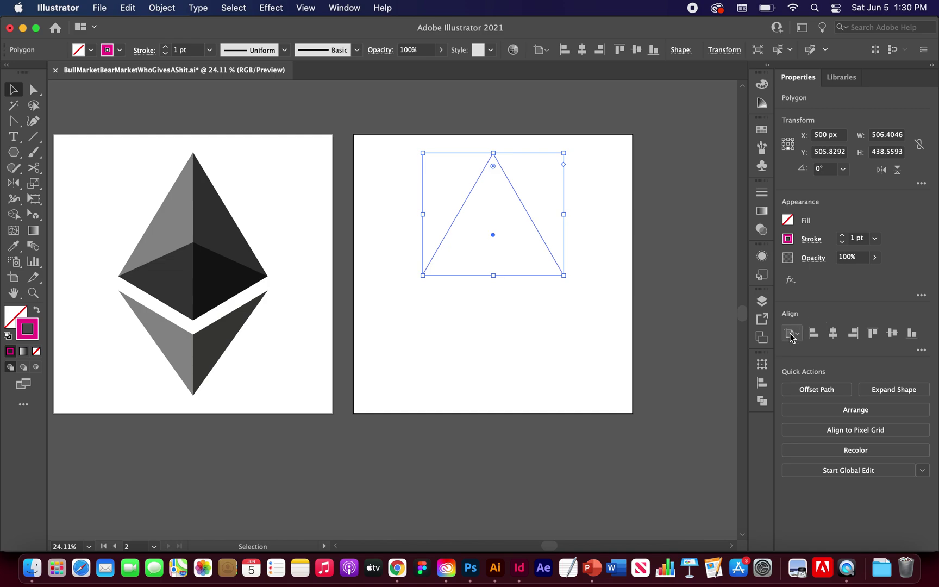
pyautogui.click(791, 336)
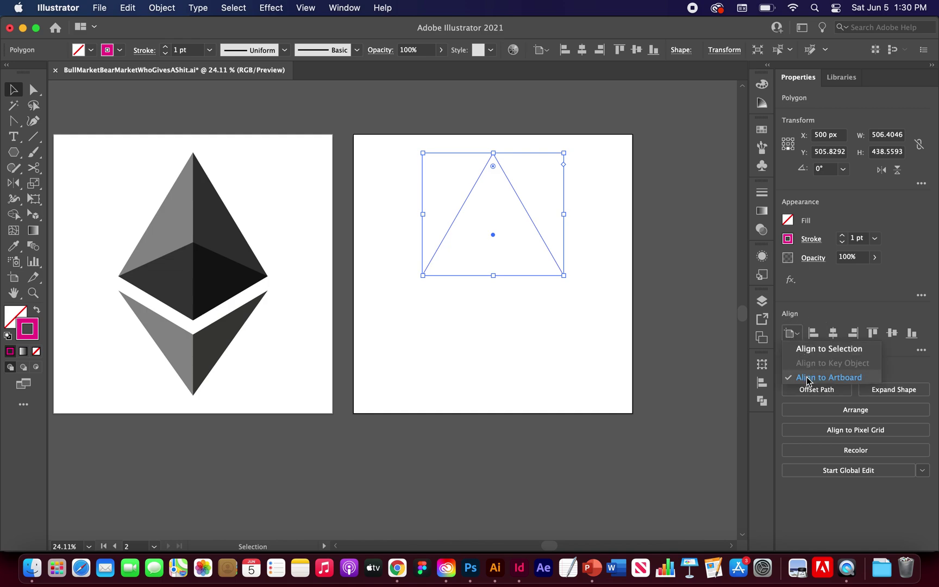
pyautogui.click(829, 348)
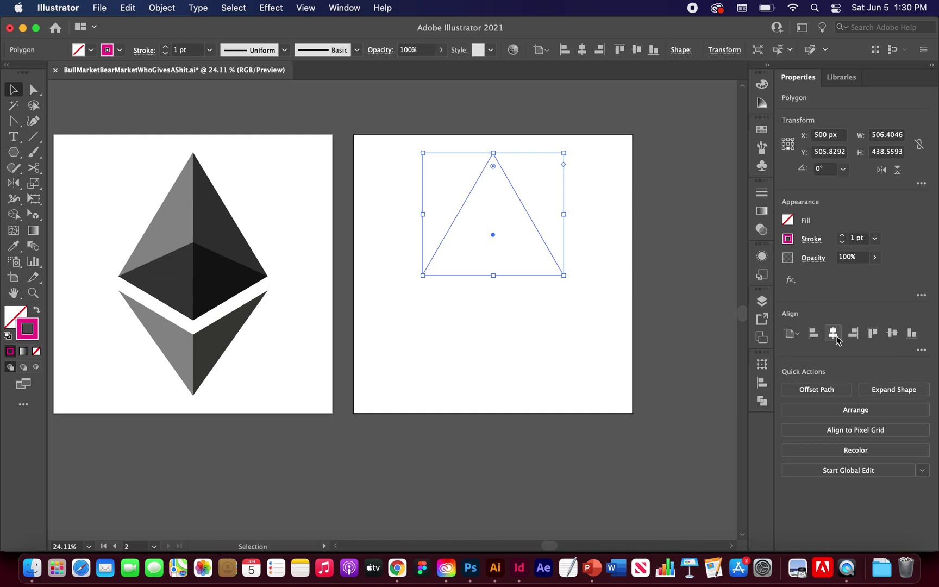
pyautogui.click(833, 334)
pyautogui.click(814, 333)
pyautogui.click(834, 334)
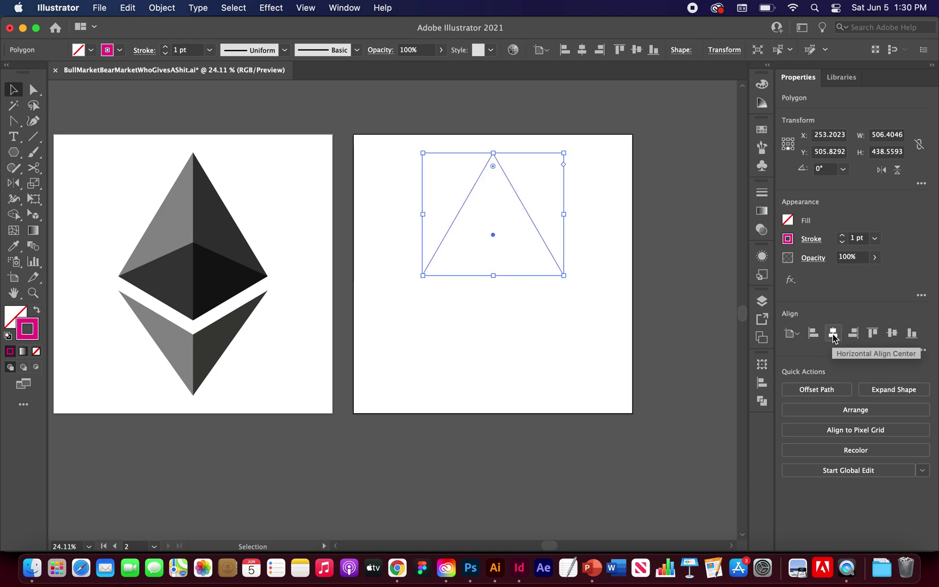
pyautogui.click(612, 256)
# Create a reflected copy of the magenta triangle across the horizontal axis
pyautogui.scroll(-2, 588, 231)
pyautogui.hscroll(2, 587, 231)
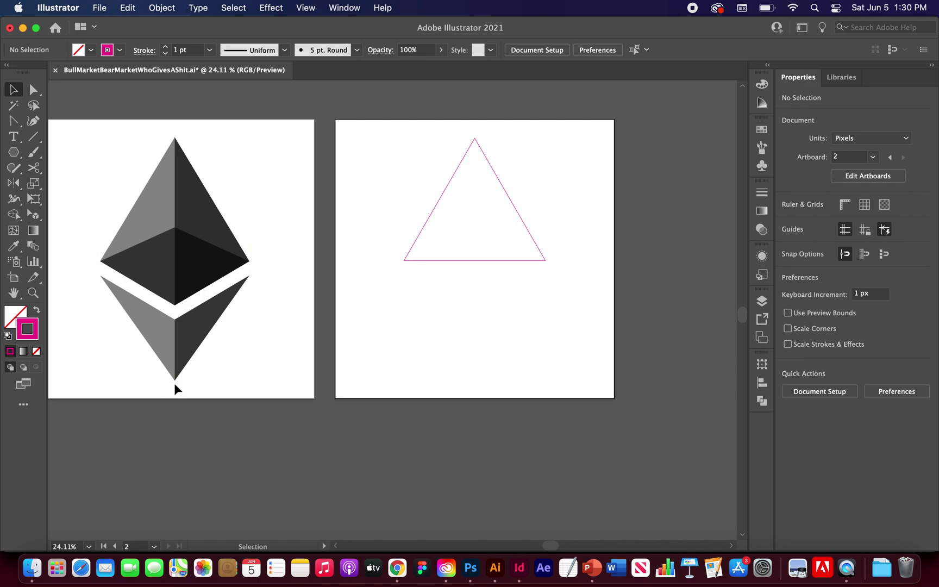
pyautogui.moveTo(392, 161); pyautogui.dragTo(497, 279)
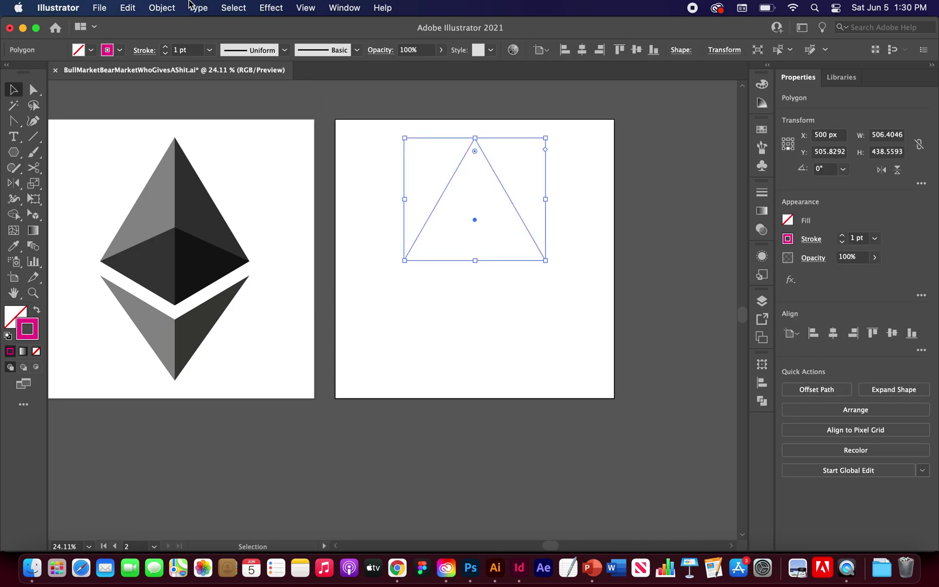
pyautogui.click(163, 8)
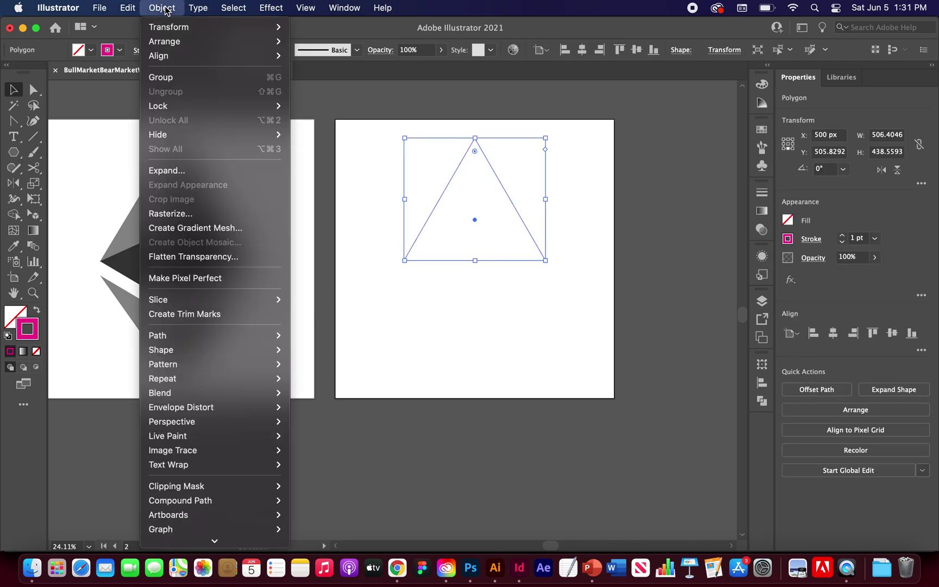
pyautogui.moveTo(167, 26)
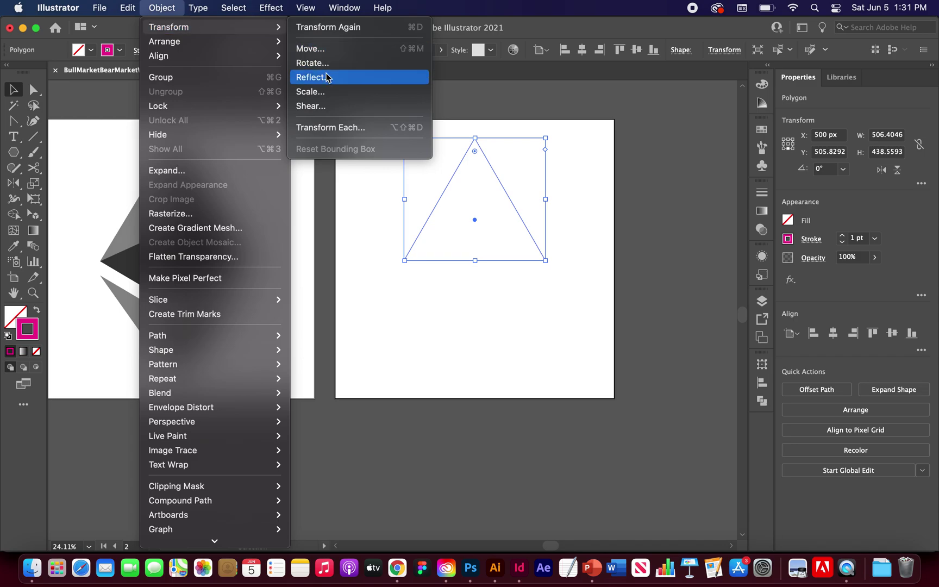
pyautogui.click(326, 77)
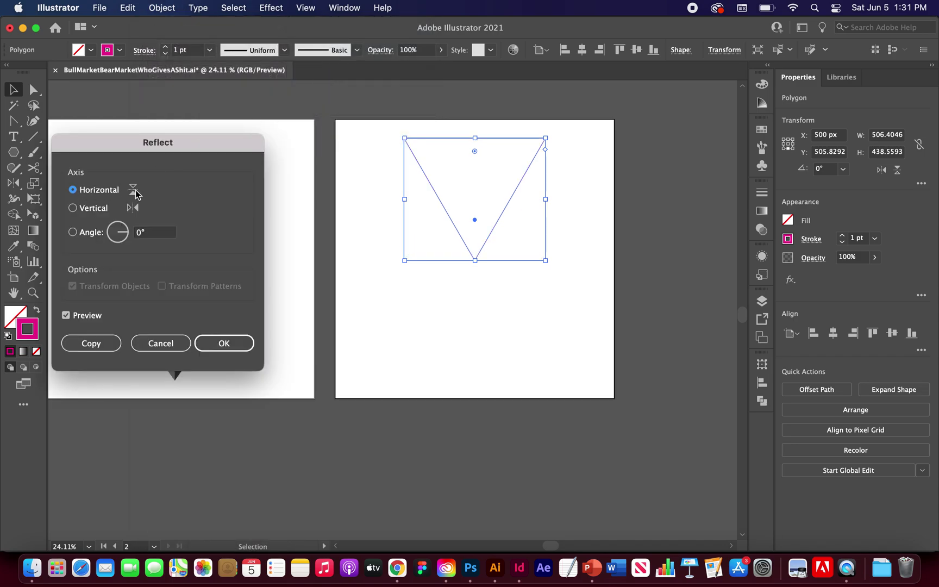
pyautogui.click(66, 316)
pyautogui.click(66, 315)
pyautogui.click(66, 315)
pyautogui.click(65, 315)
pyautogui.click(66, 315)
pyautogui.click(66, 315)
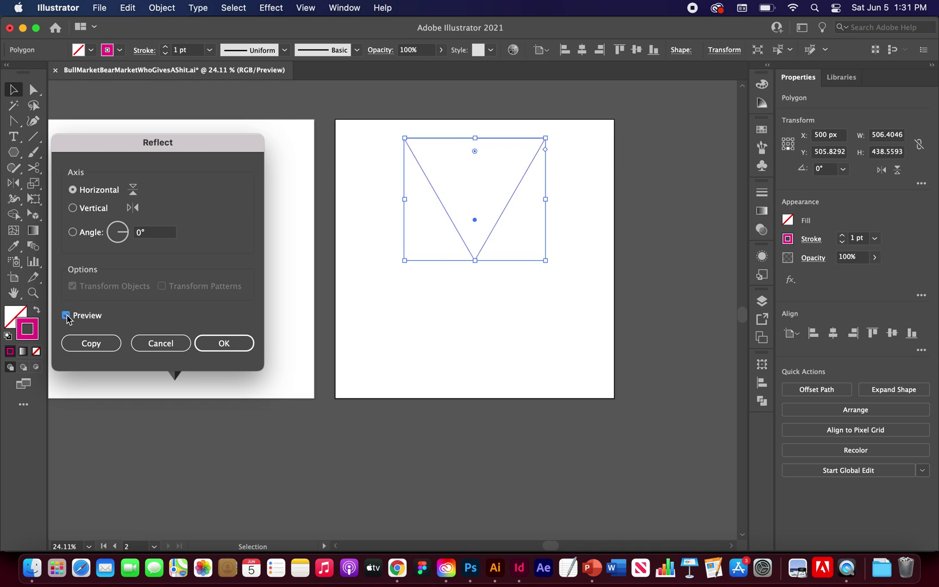
pyautogui.click(89, 343)
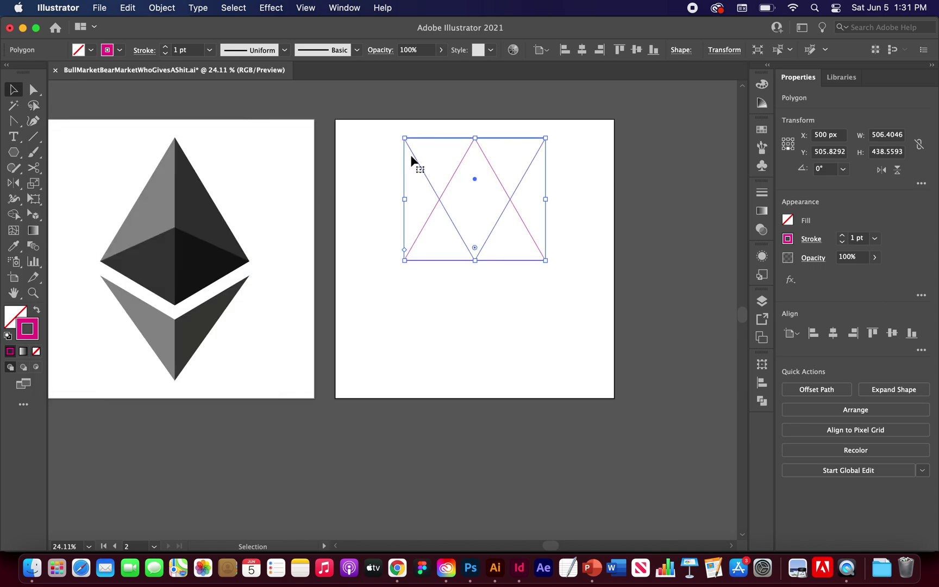
# Move the inverted triangle straight down about 439 px so its base meets the upright triangle's base
pyautogui.moveTo(414, 152); pyautogui.dragTo(415, 281)
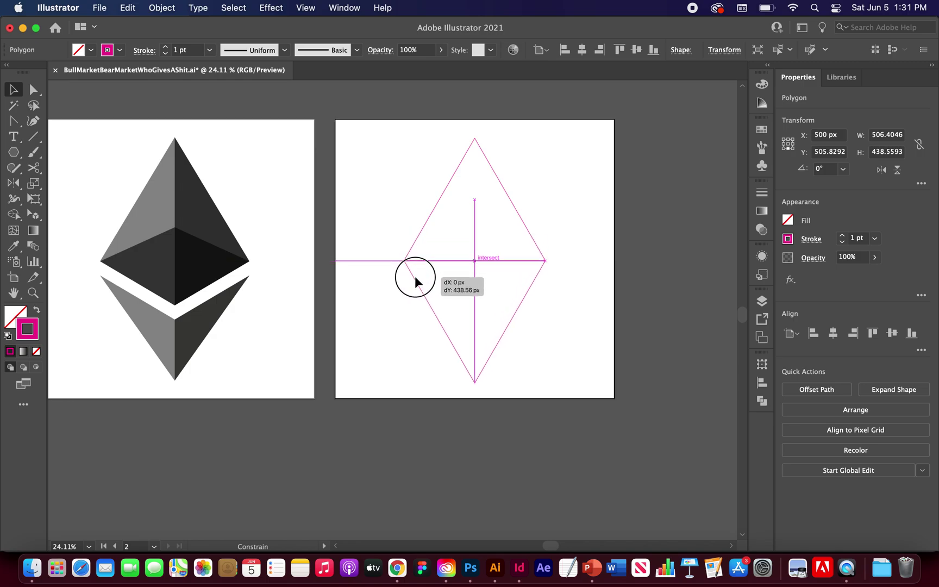
pyautogui.moveTo(415, 277); pyautogui.dragTo(415, 277)
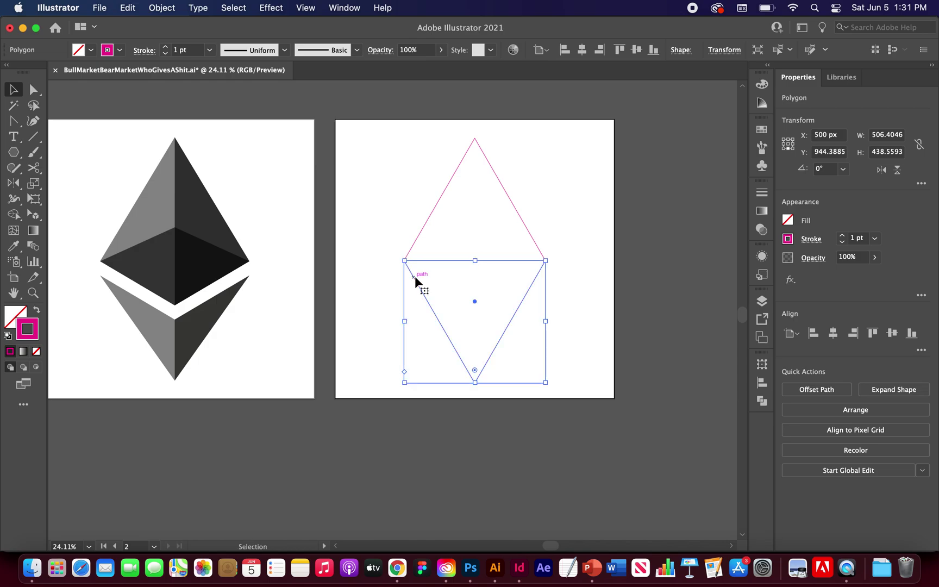
pyautogui.click(381, 422)
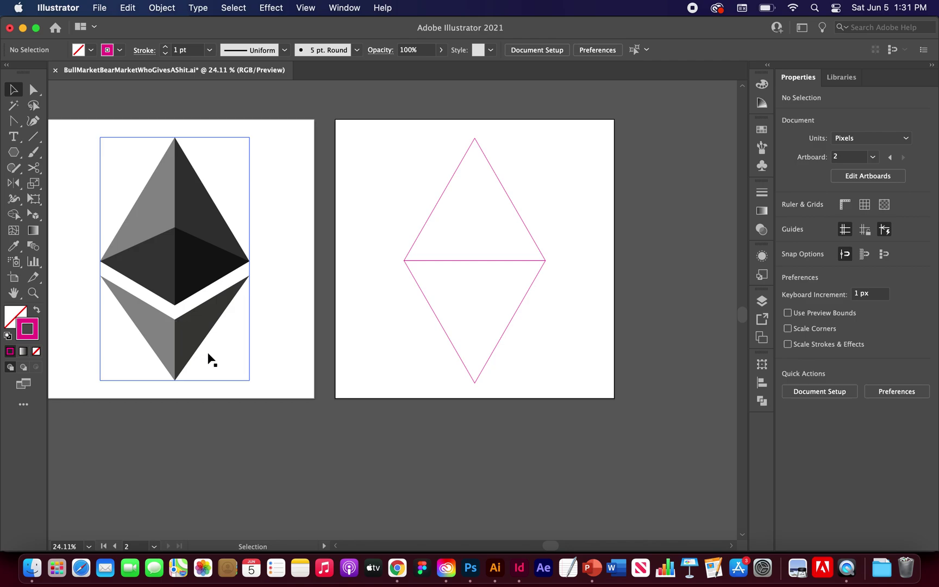
# Copy the lower inverted triangle straight up by about 219 px
pyautogui.click(506, 325)
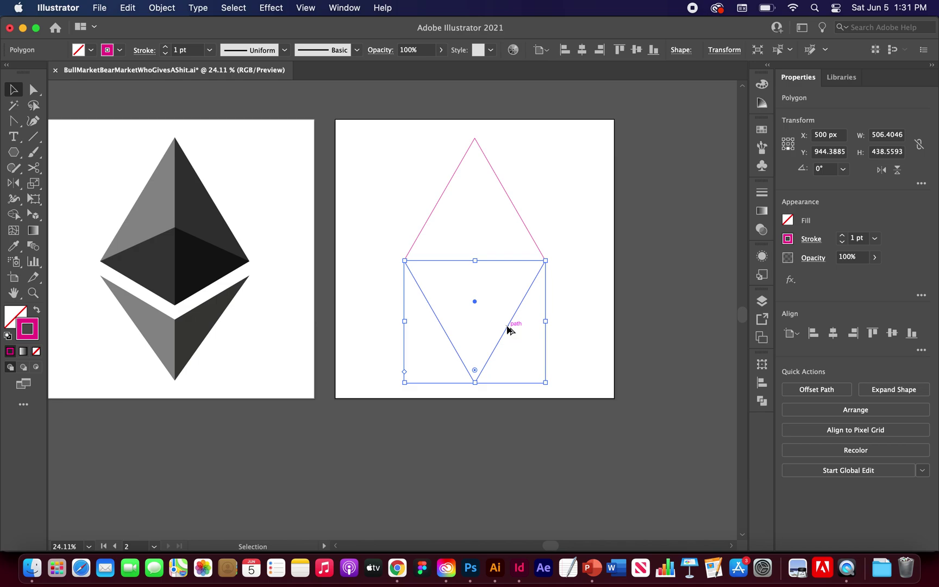
pyautogui.moveTo(506, 326); pyautogui.dragTo(506, 270)
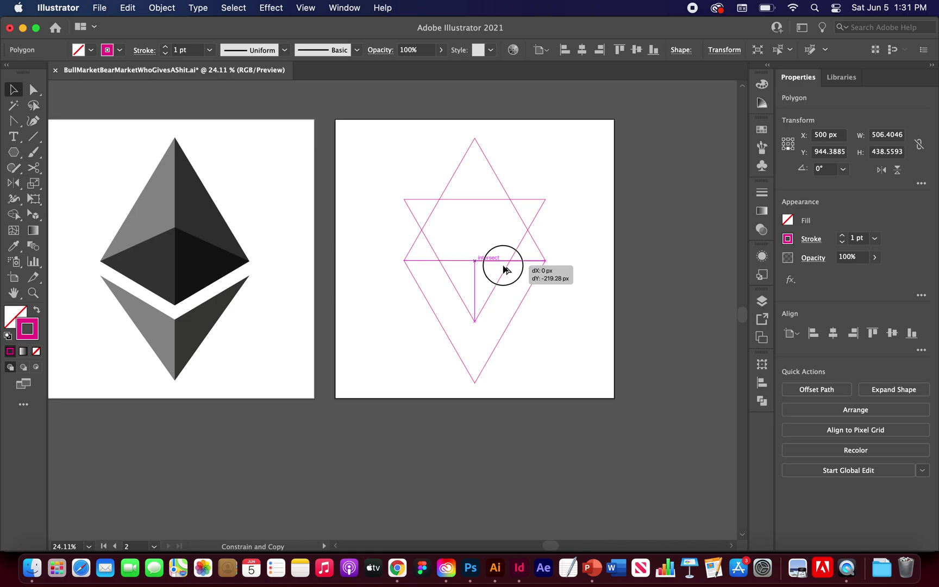
pyautogui.moveTo(504, 267); pyautogui.dragTo(503, 267)
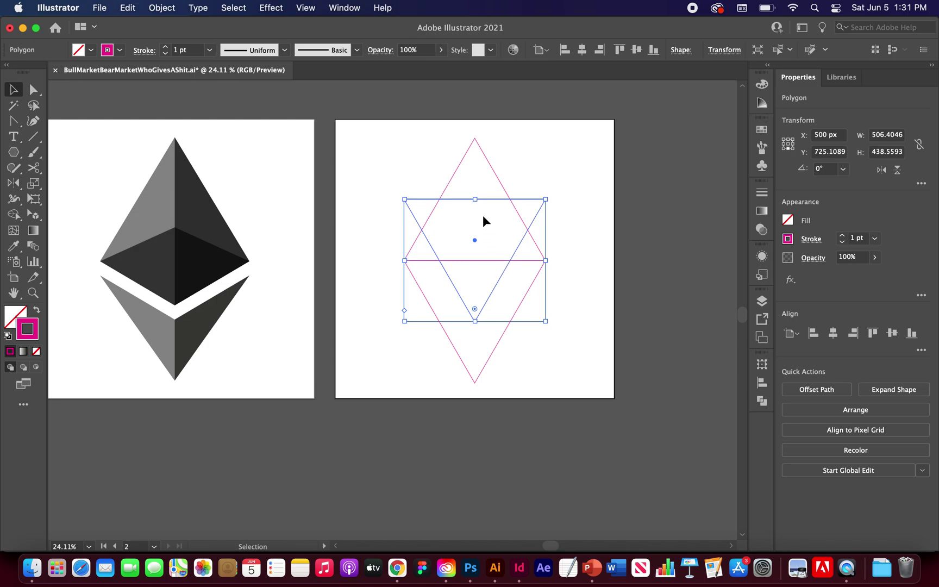
# Lower the copied triangle's top edge to the shared base line, making it about 219 px high
pyautogui.moveTo(476, 199); pyautogui.dragTo(474, 262)
pyautogui.scroll(8, 473, 262)
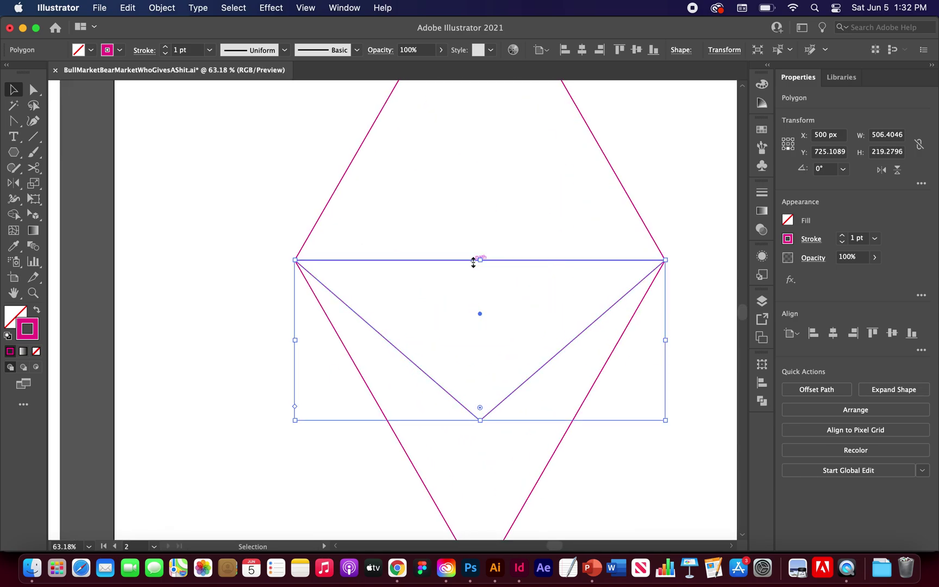
pyautogui.scroll(-7, 499, 264)
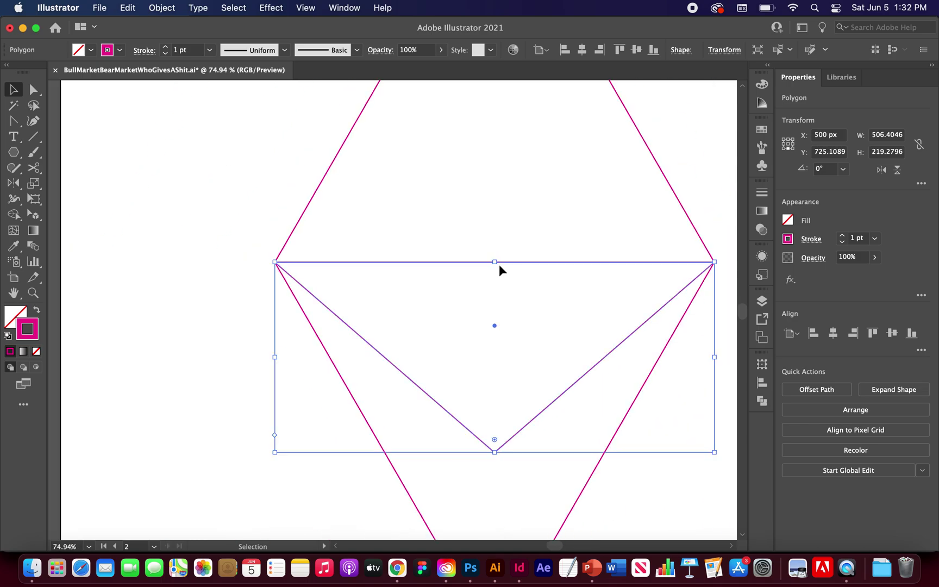
pyautogui.scroll(-2, 499, 264)
pyautogui.click(574, 231)
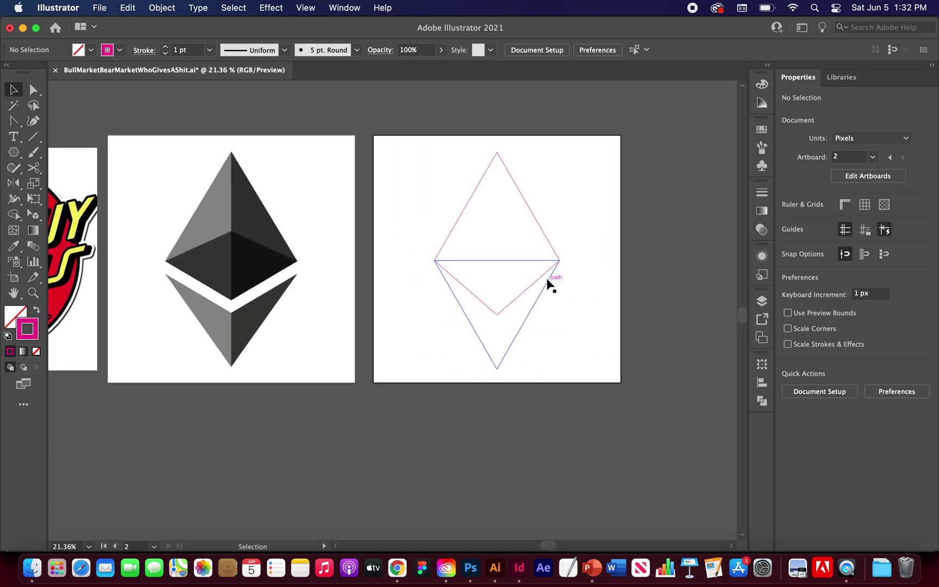
pyautogui.scroll(1, 550, 294)
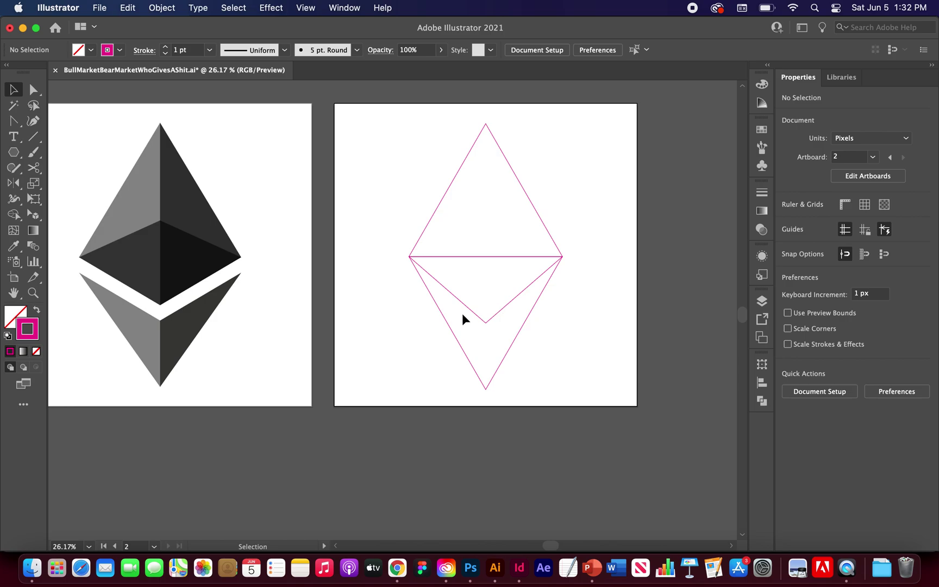
# Copy the shallow inverted triangle straight up and lower the copy's top edge to the shared base line, making it about 159 px high
pyautogui.click(518, 293)
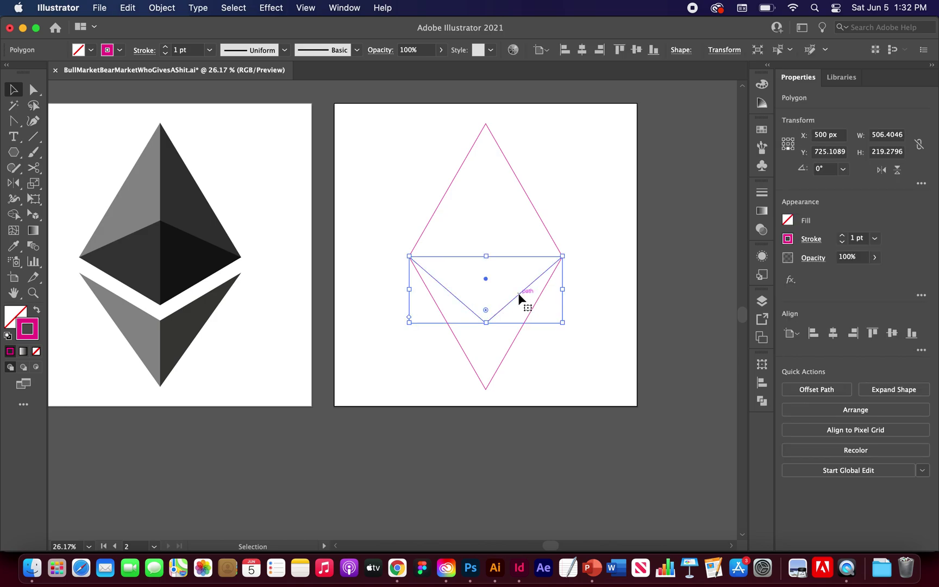
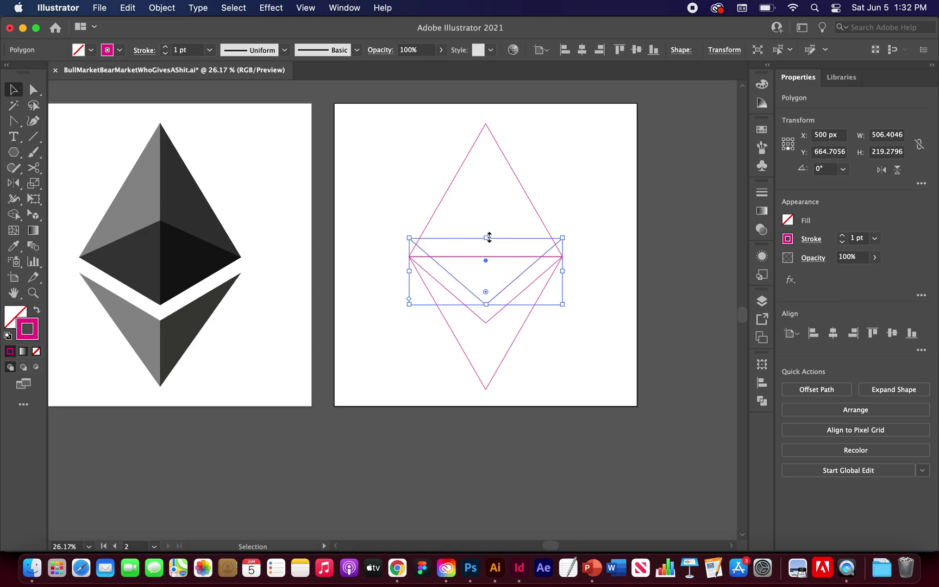
pyautogui.moveTo(488, 239); pyautogui.dragTo(487, 256)
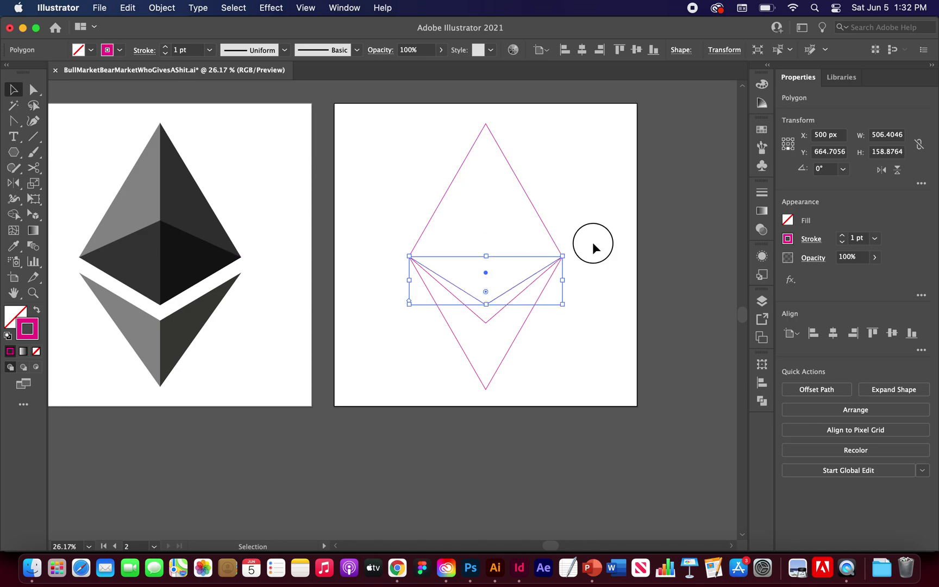
pyautogui.click(593, 244)
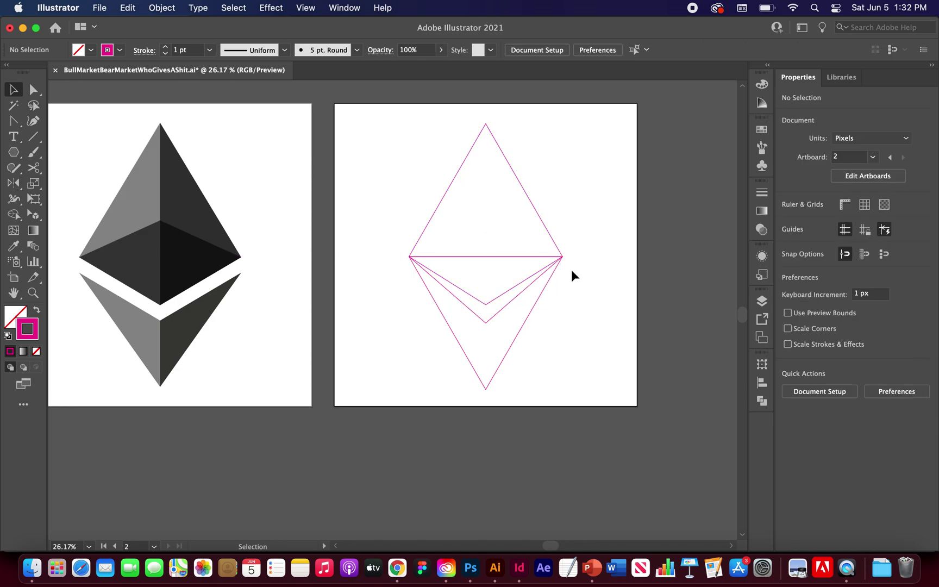
pyautogui.scroll(5, 572, 269)
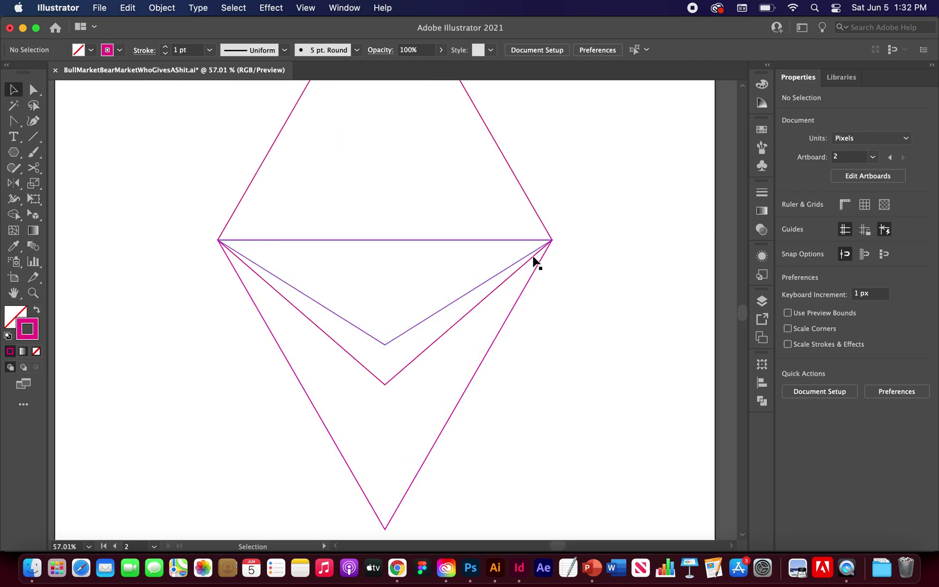
pyautogui.scroll(-5, 577, 269)
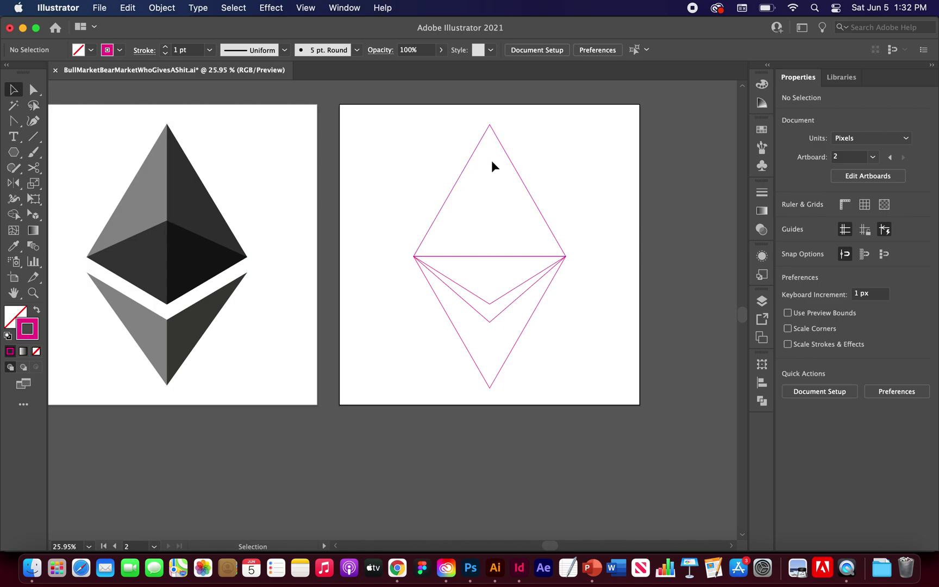
# Copy the large upper triangle straight down and raise the copy's bottom edge to the shared base line, forming a shallow upright triangle
pyautogui.click(509, 156)
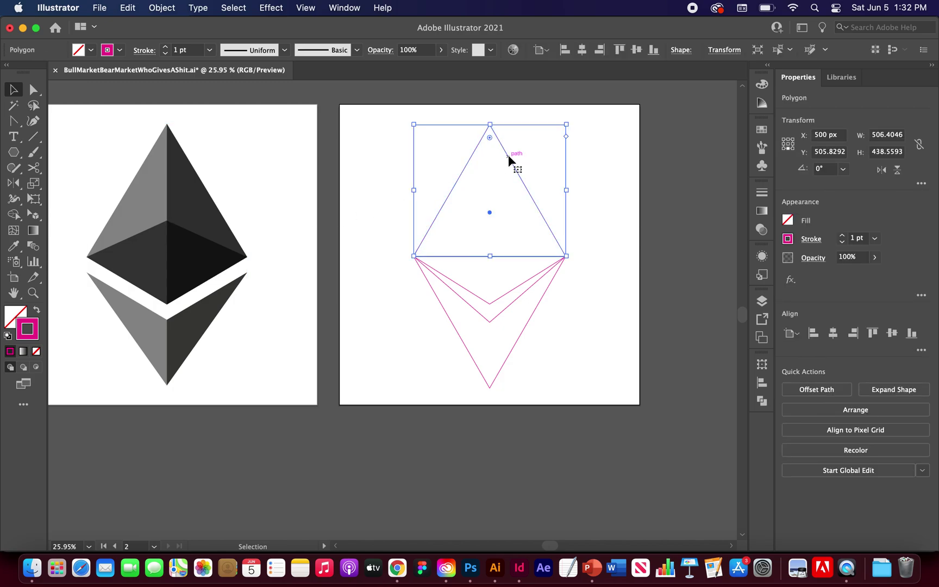
pyautogui.moveTo(509, 156); pyautogui.dragTo(509, 251)
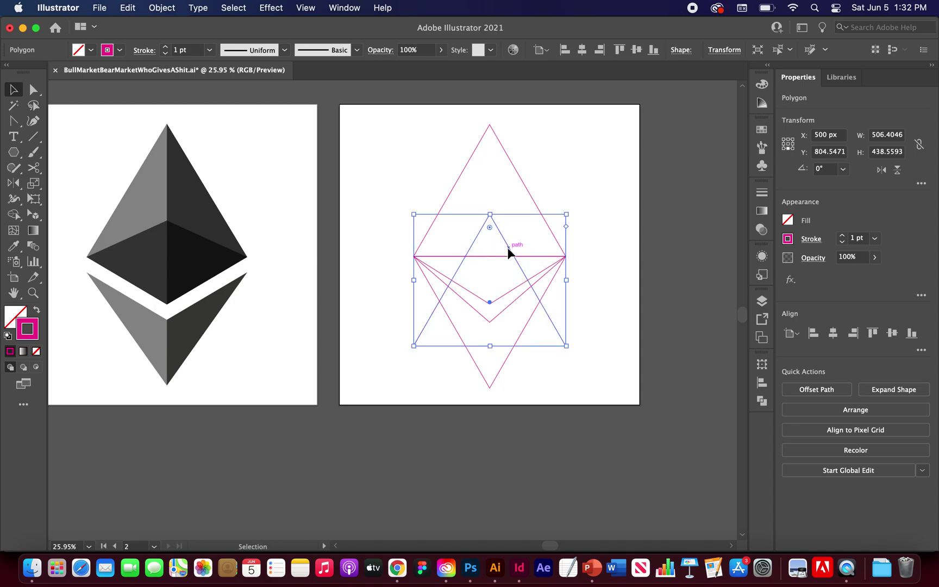
pyautogui.moveTo(489, 348); pyautogui.dragTo(480, 259)
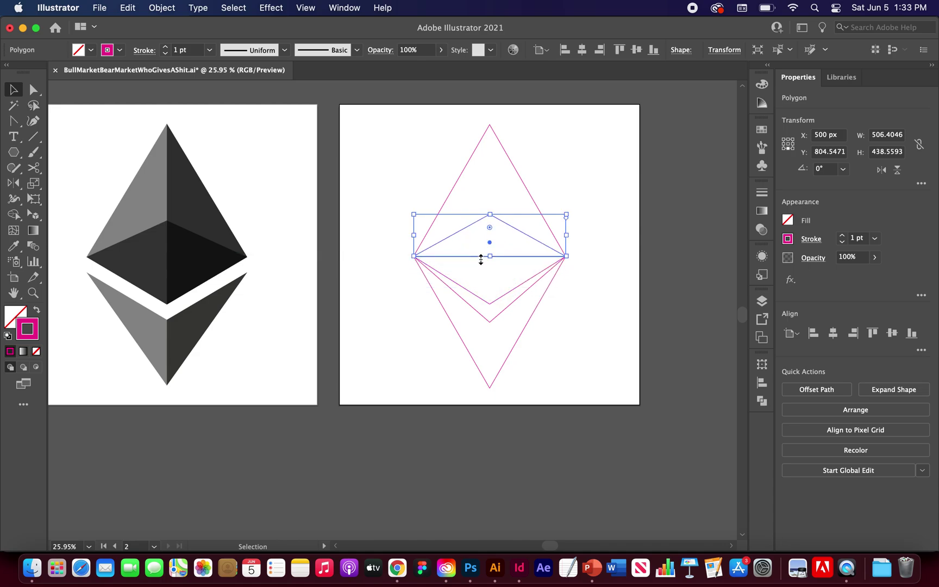
pyautogui.click(593, 201)
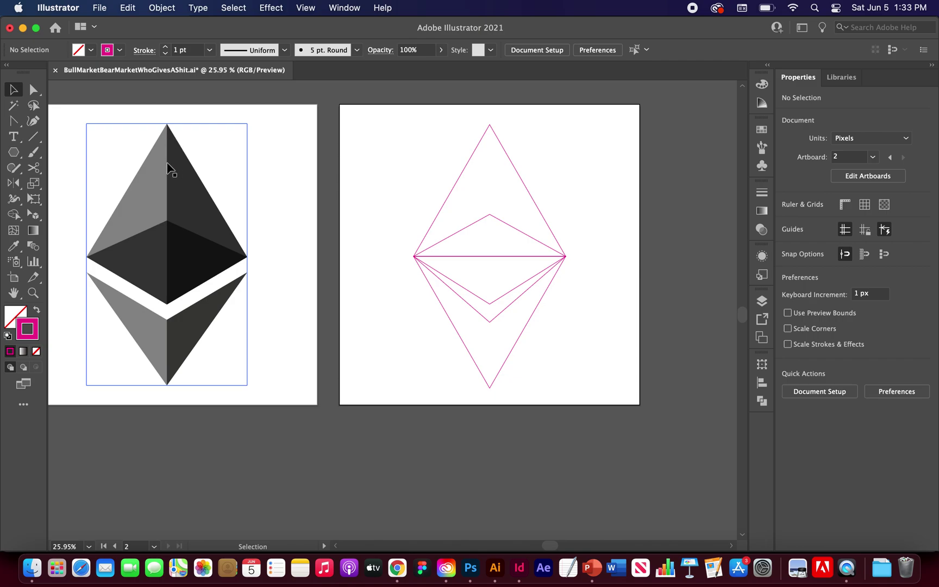
# Draw a vertical line about 959 px long through the whole figure and centre it horizontally on the artboard
pyautogui.click(34, 139)
pyautogui.moveTo(490, 290); pyautogui.dragTo(488, 116)
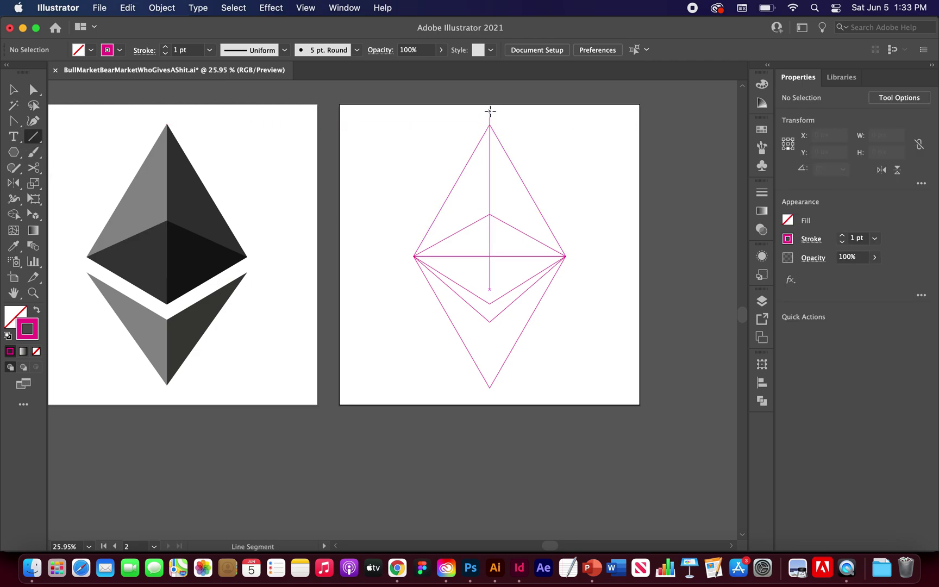
pyautogui.moveTo(490, 110); pyautogui.dragTo(506, 399)
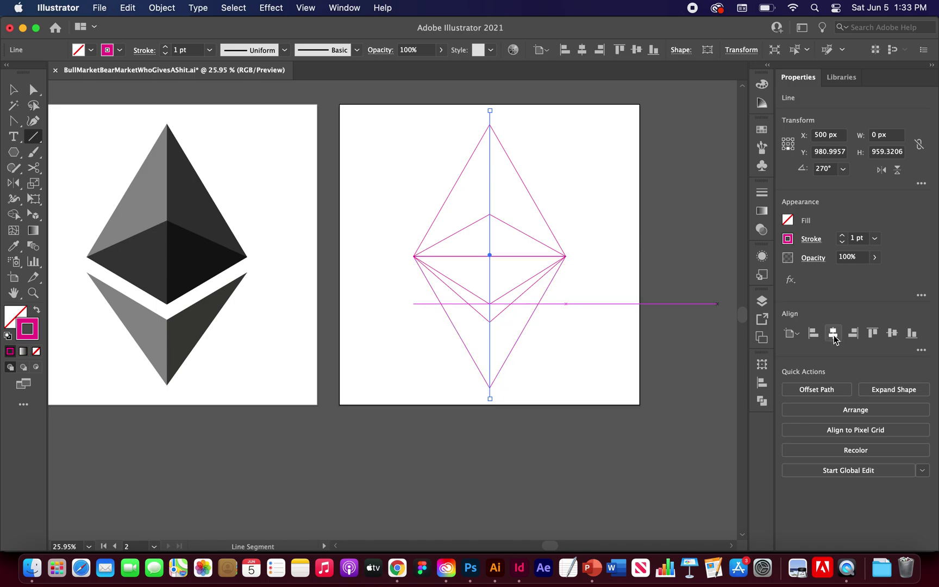
pyautogui.click(791, 333)
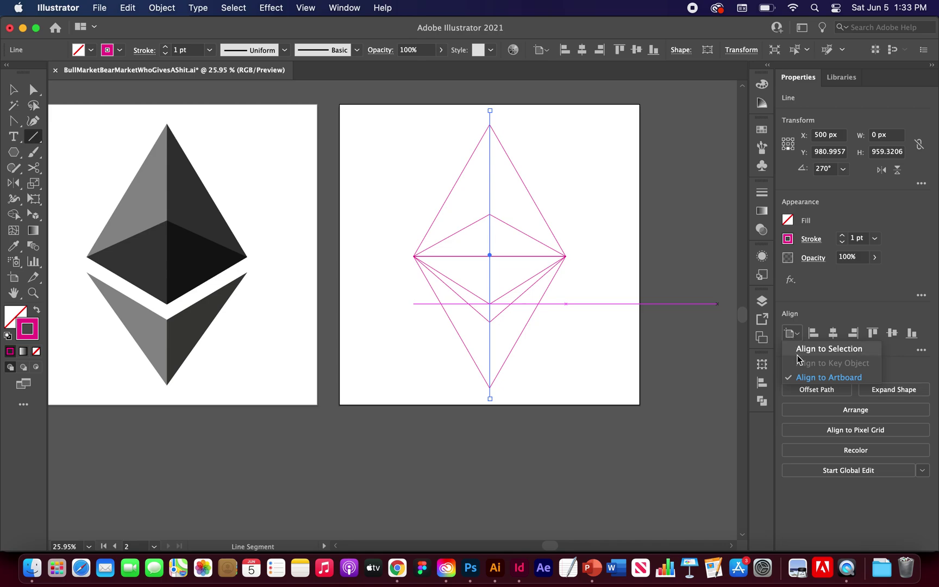
pyautogui.click(833, 334)
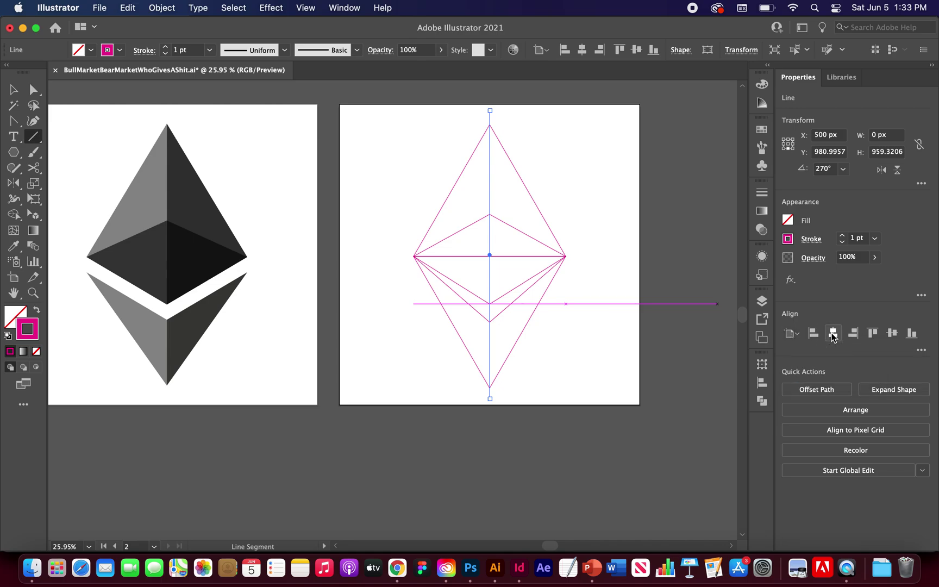
pyautogui.click(14, 92)
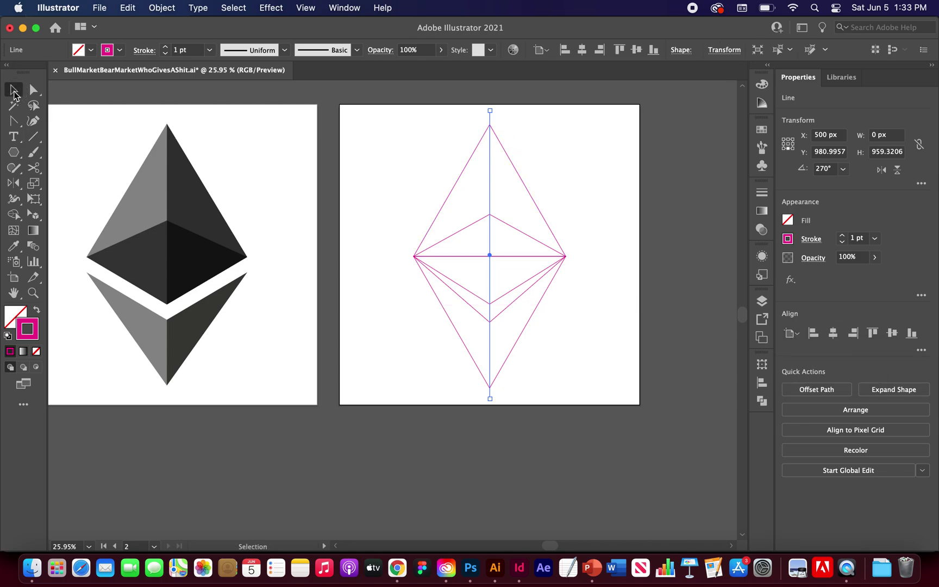
pyautogui.click(396, 168)
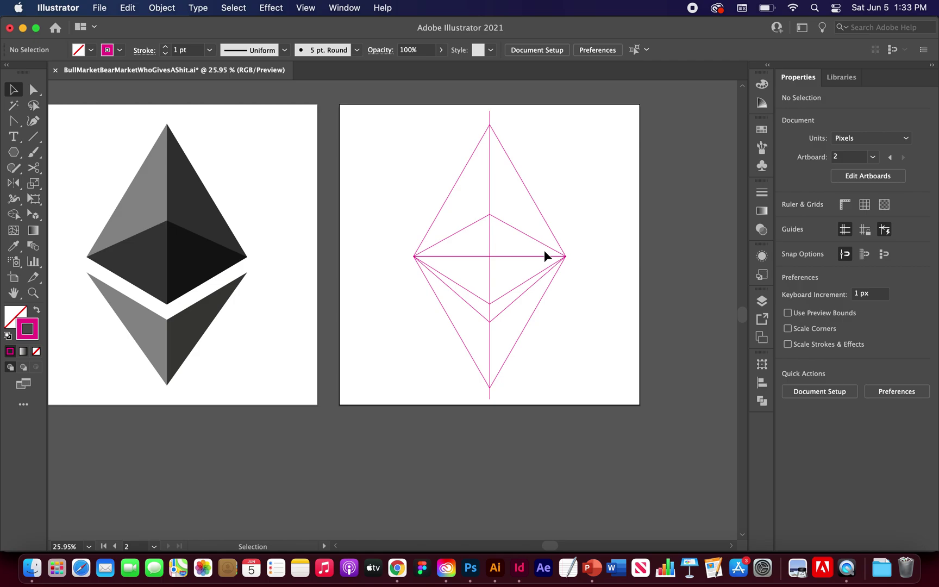
pyautogui.scroll(3, 545, 256)
pyautogui.scroll(2, 545, 255)
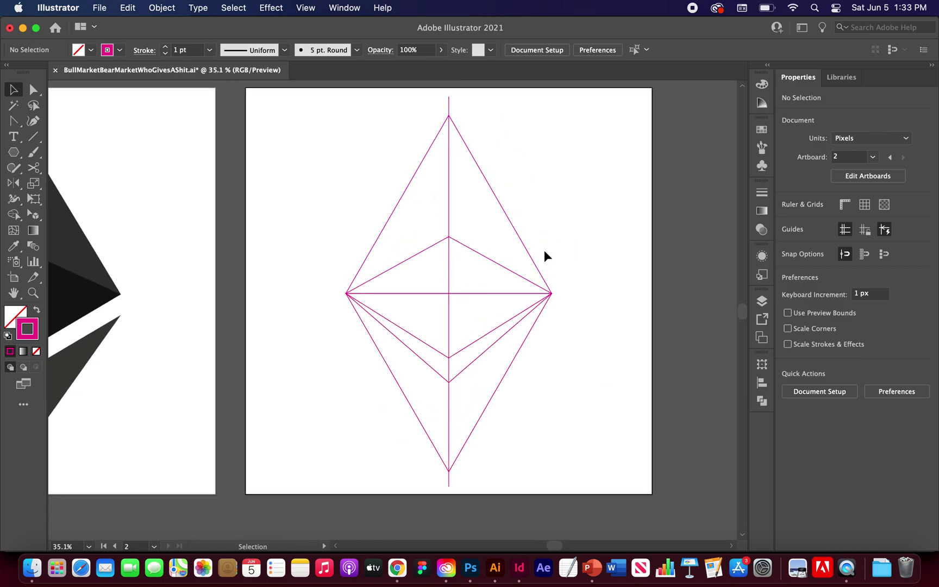
pyautogui.scroll(-3, 537, 266)
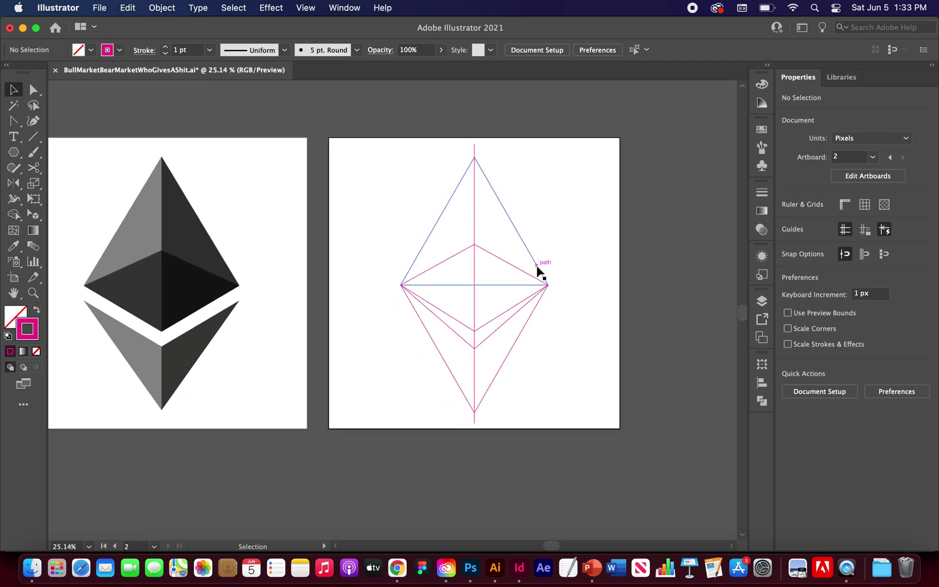
# Select all the outline paths and trim the centre line's overhanging ends above and below the figure with Shape Builder
pyautogui.moveTo(565, 146); pyautogui.dragTo(398, 422)
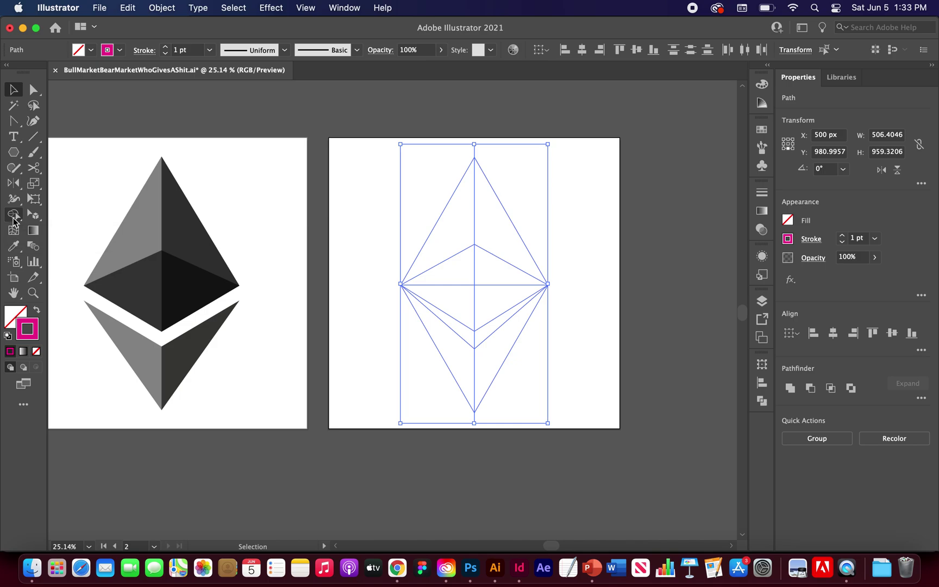
pyautogui.click(14, 215)
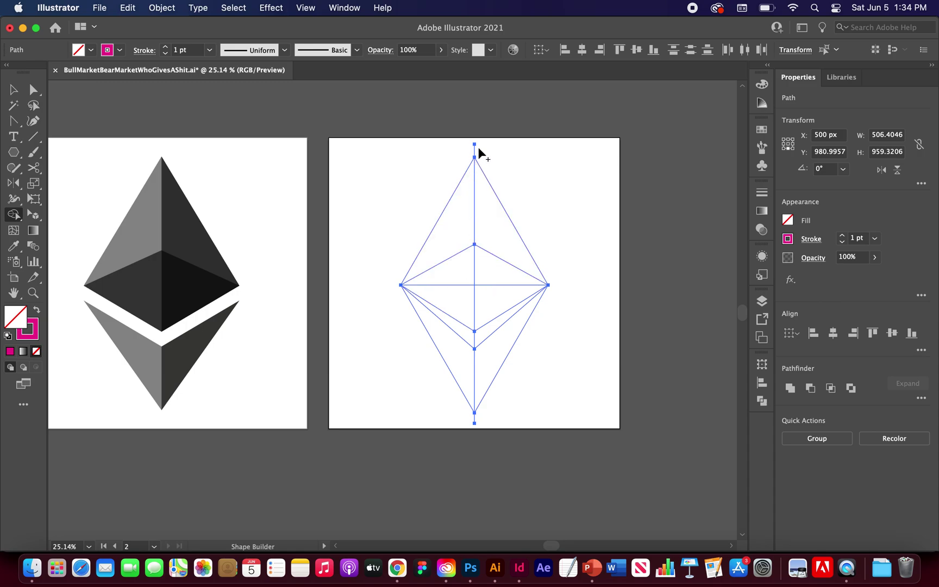
pyautogui.scroll(3, 478, 146)
pyautogui.scroll(2, 478, 147)
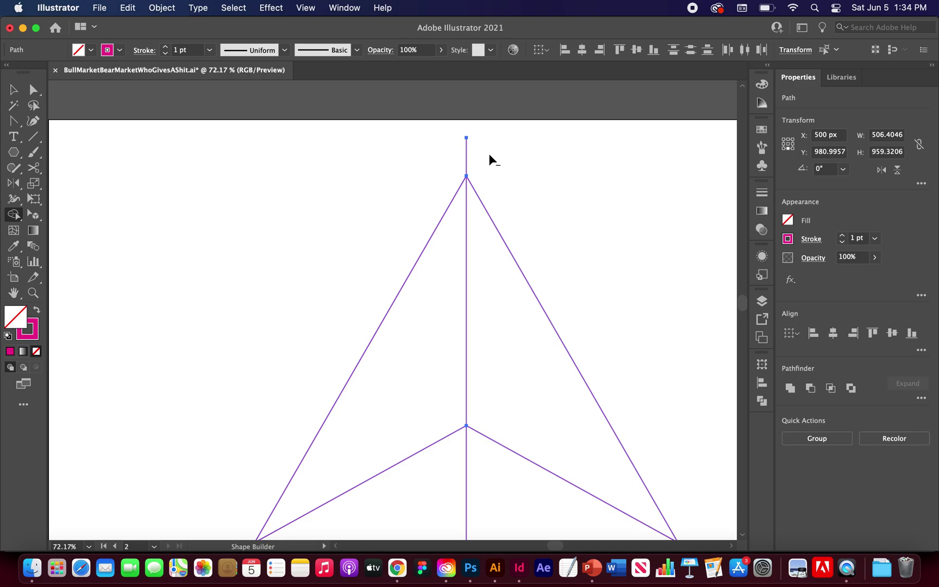
pyautogui.keyDown('alt'); pyautogui.click(466, 152); pyautogui.keyUp('alt')
pyautogui.scroll(-3, 466, 152)
pyautogui.scroll(-5, 473, 201)
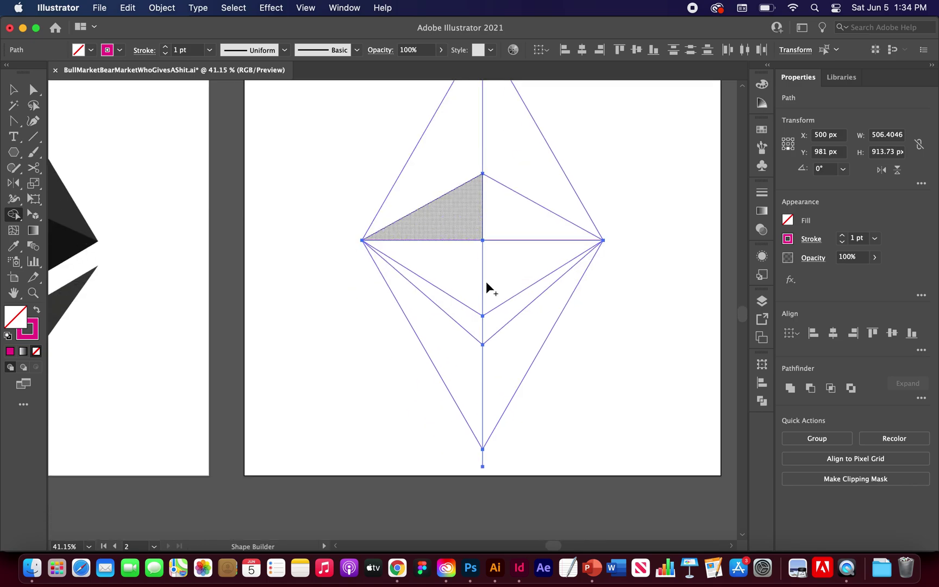
pyautogui.scroll(3, 478, 479)
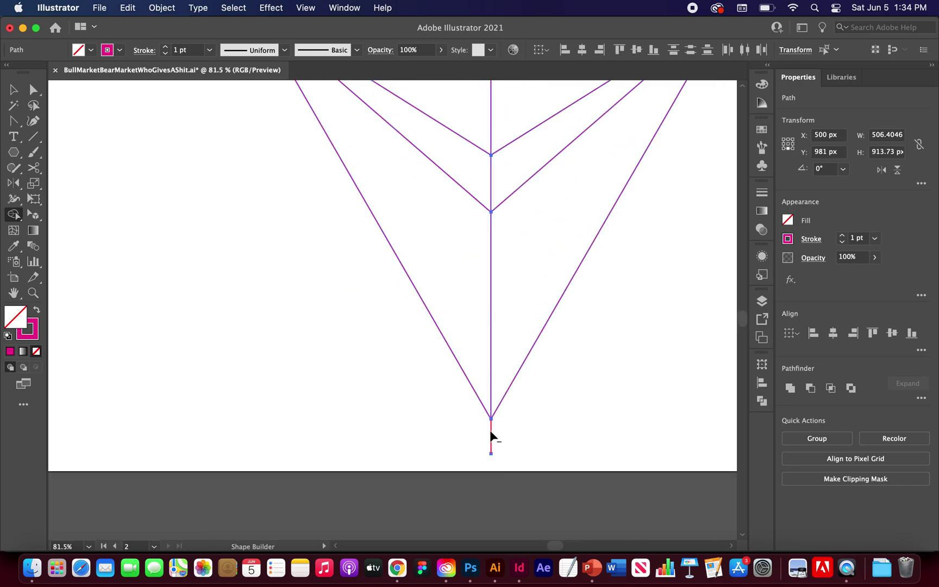
pyautogui.scroll(-4, 489, 430)
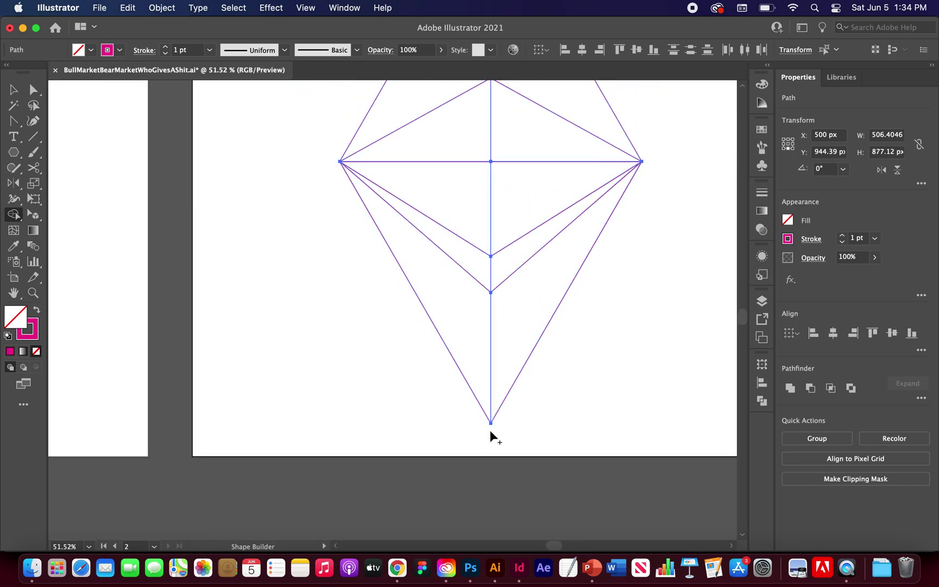
# Remove both halves of the horizontal base line and the centre line piece between the two lower chevrons with Shape Builder, and deselect
pyautogui.hscroll(-3, 489, 430)
pyautogui.scroll(2, 490, 430)
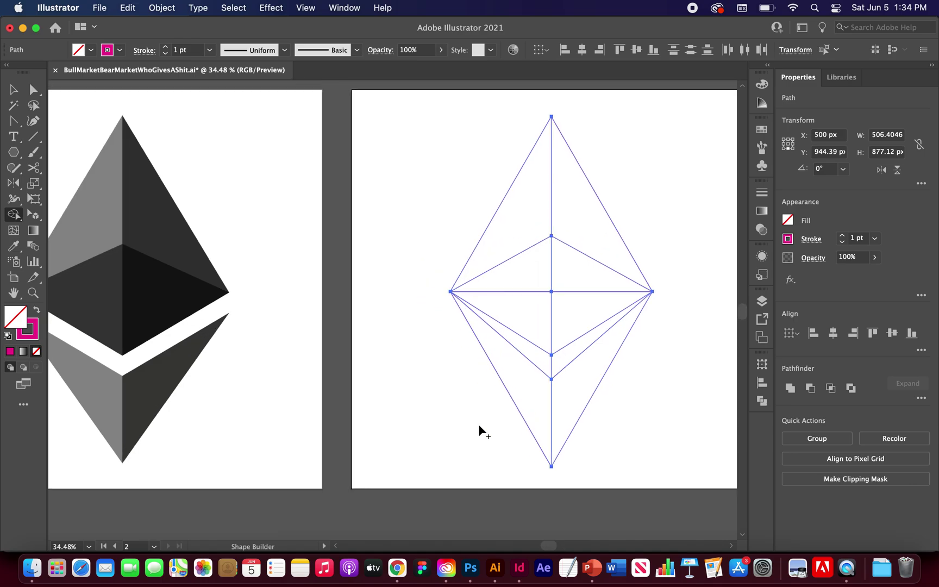
pyautogui.hscroll(-2, 479, 427)
pyautogui.scroll(-1, 479, 426)
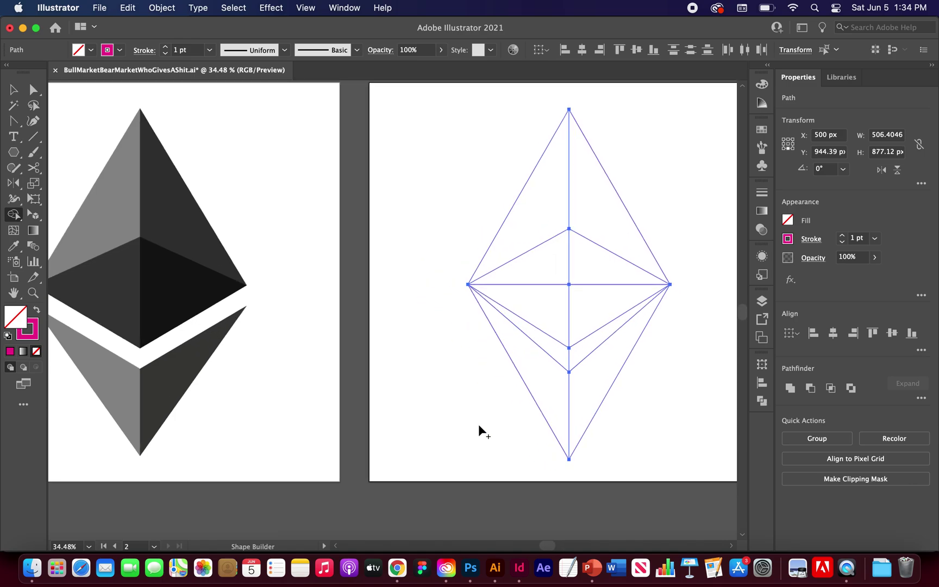
pyautogui.keyDown('alt'); pyautogui.click(543, 283); pyautogui.keyUp('alt')
pyautogui.keyDown('alt'); pyautogui.click(602, 283); pyautogui.keyUp('alt')
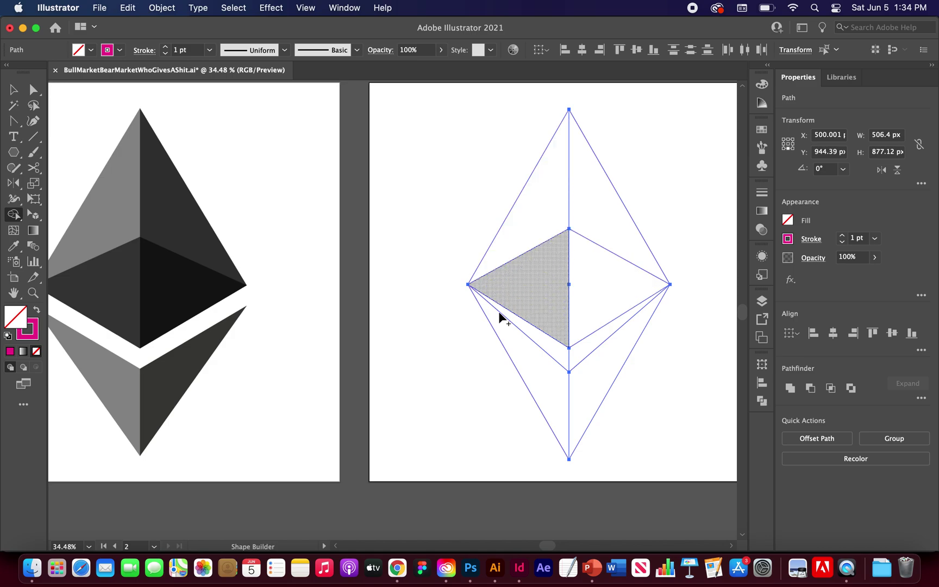
pyautogui.keyDown('alt'); pyautogui.click(570, 358); pyautogui.keyUp('alt')
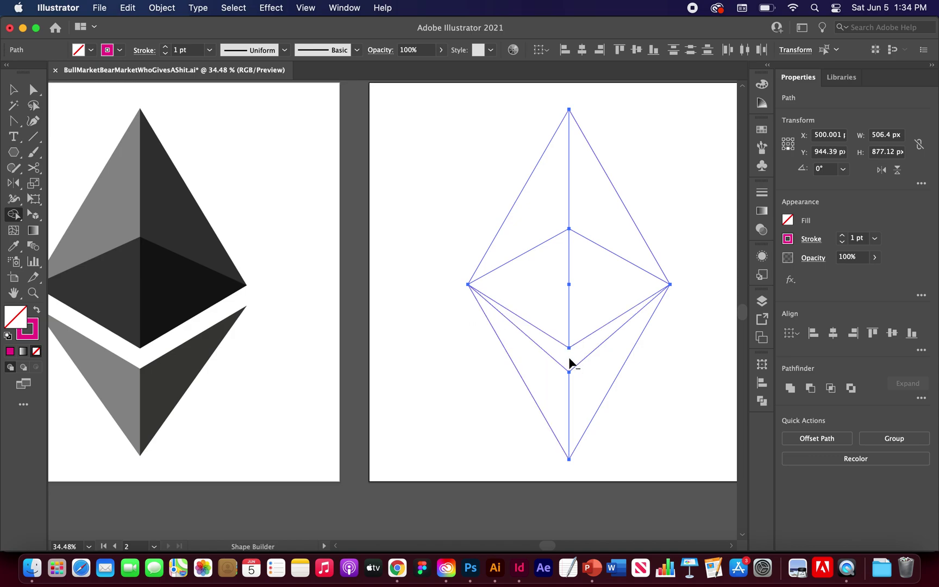
pyautogui.scroll(-2, 570, 359)
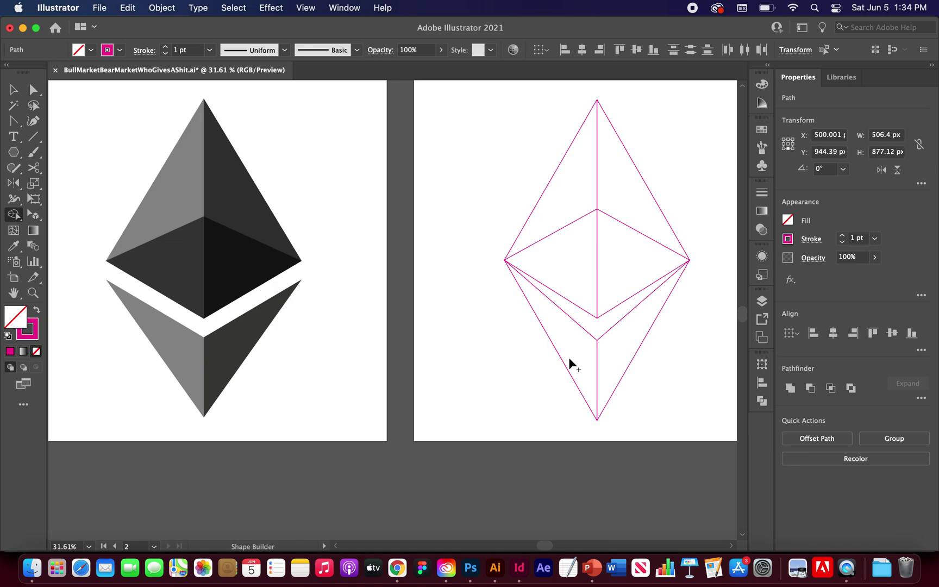
pyautogui.hscroll(1, 536, 340)
pyautogui.scroll(1, 536, 333)
pyautogui.hscroll(1, 536, 333)
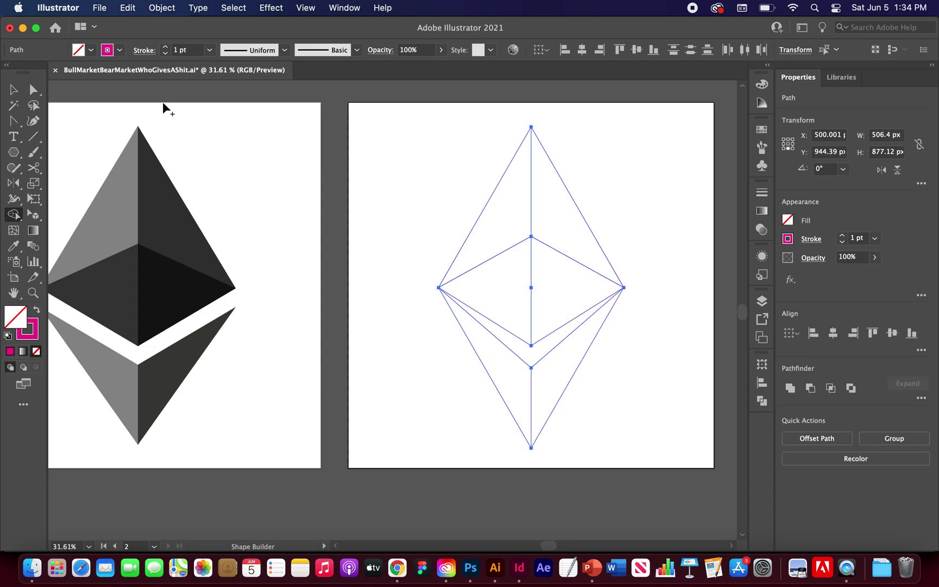
pyautogui.click(14, 90)
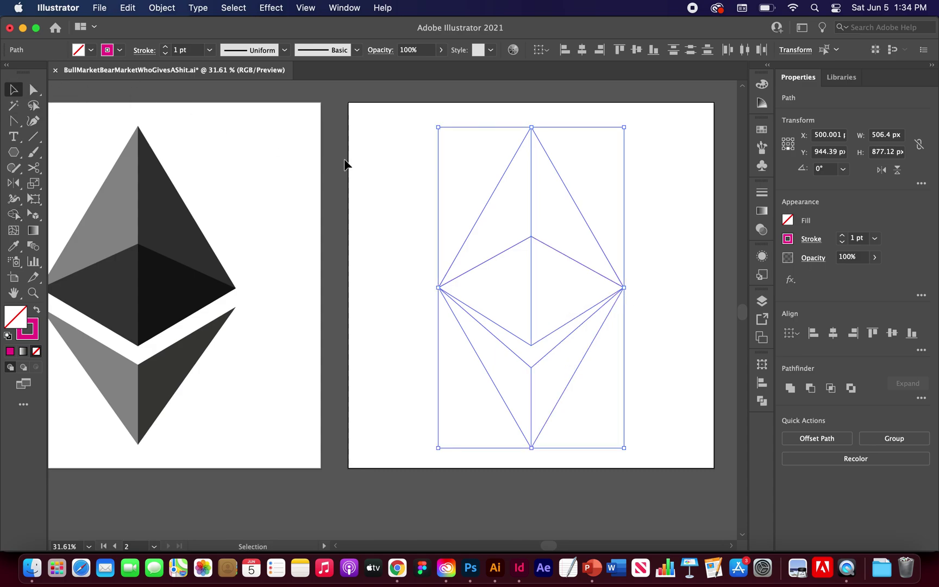
pyautogui.click(658, 259)
# Lower the right end anchor of the outermost lower V path to Y 565.83 px, keeping its X position
pyautogui.scroll(10, 632, 305)
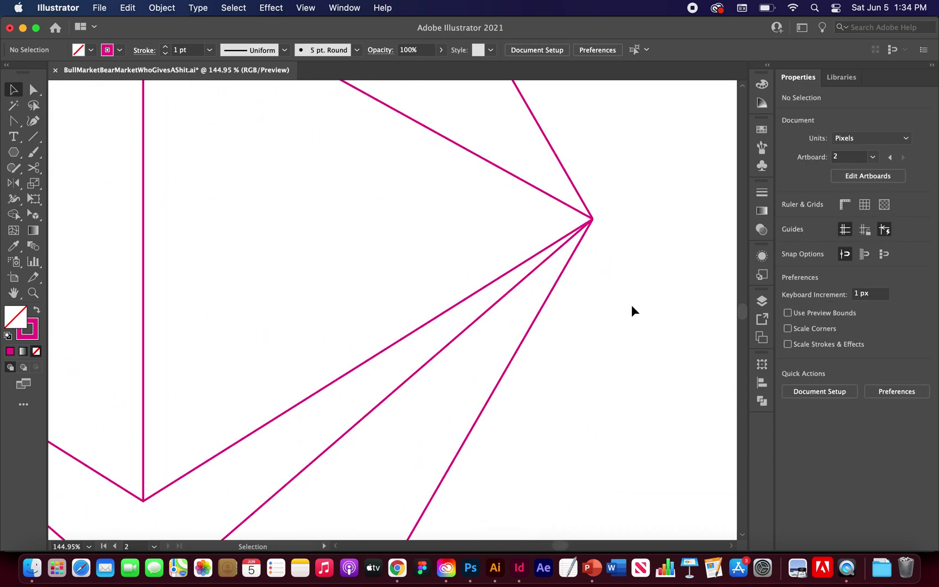
pyautogui.scroll(4, 577, 227)
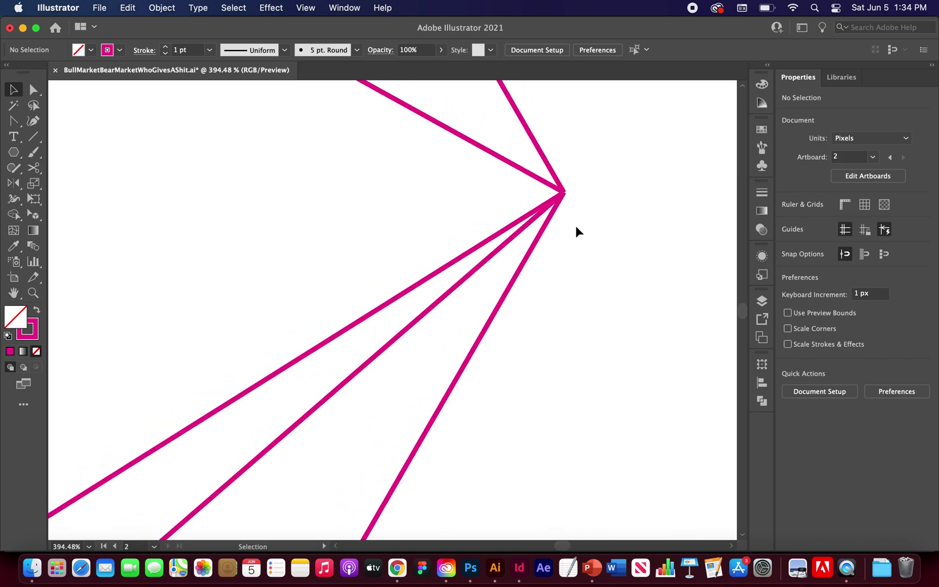
pyautogui.click(34, 88)
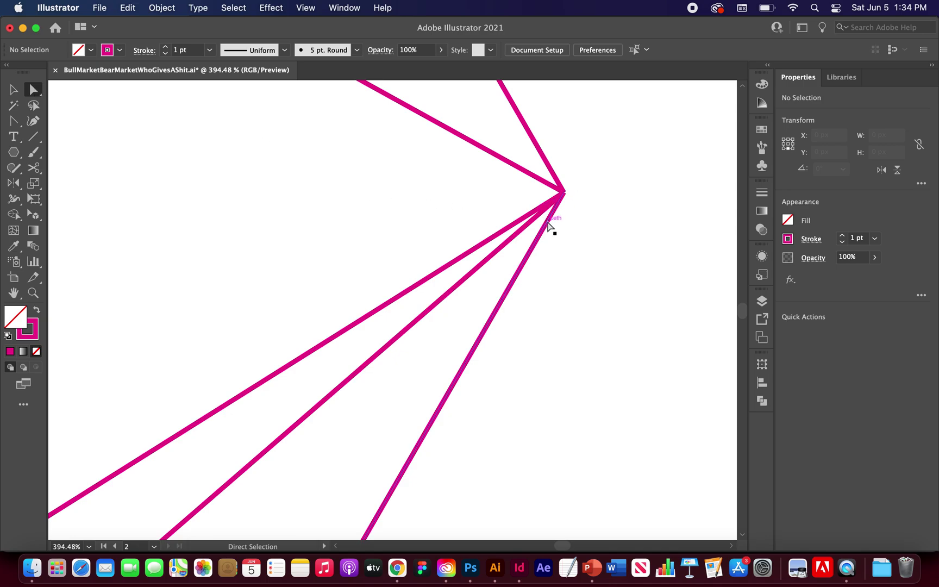
pyautogui.scroll(3, 547, 223)
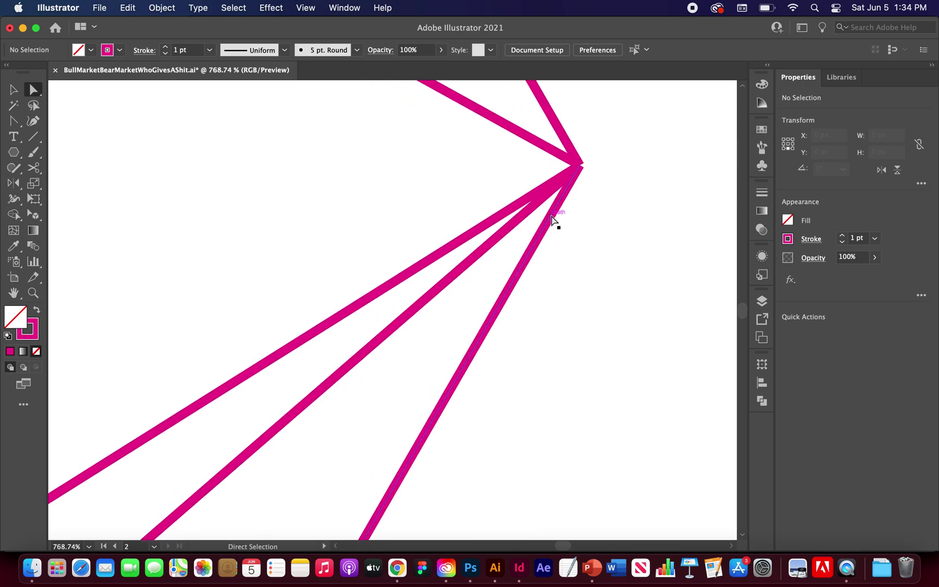
pyautogui.click(552, 220)
pyautogui.scroll(3, 592, 163)
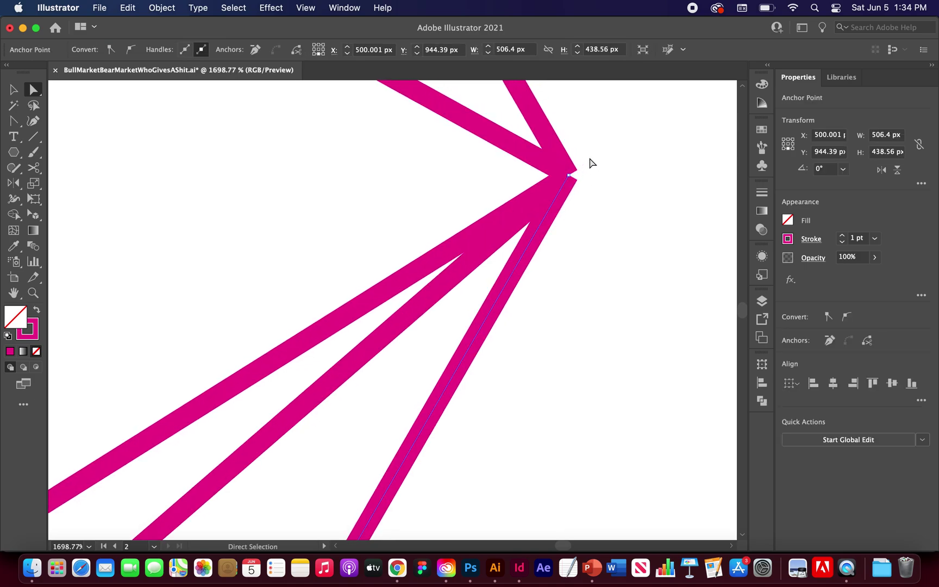
pyautogui.scroll(3, 591, 163)
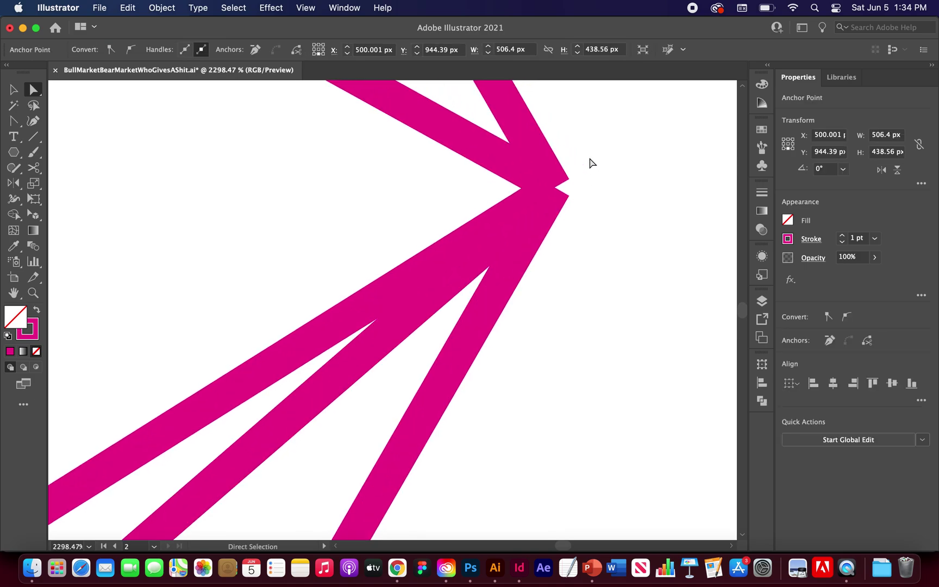
pyautogui.click(549, 193)
pyautogui.scroll(-5, 558, 260)
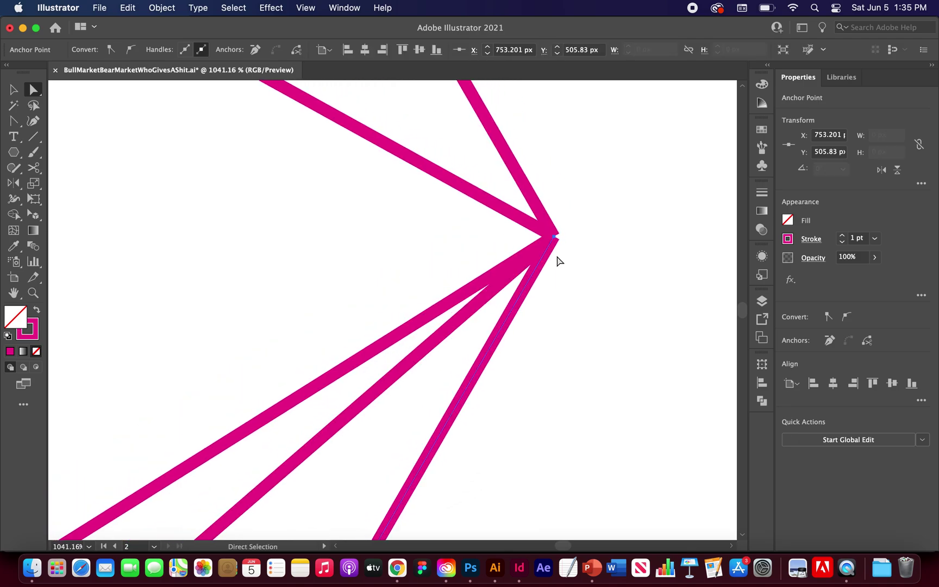
pyautogui.scroll(-10, 558, 260)
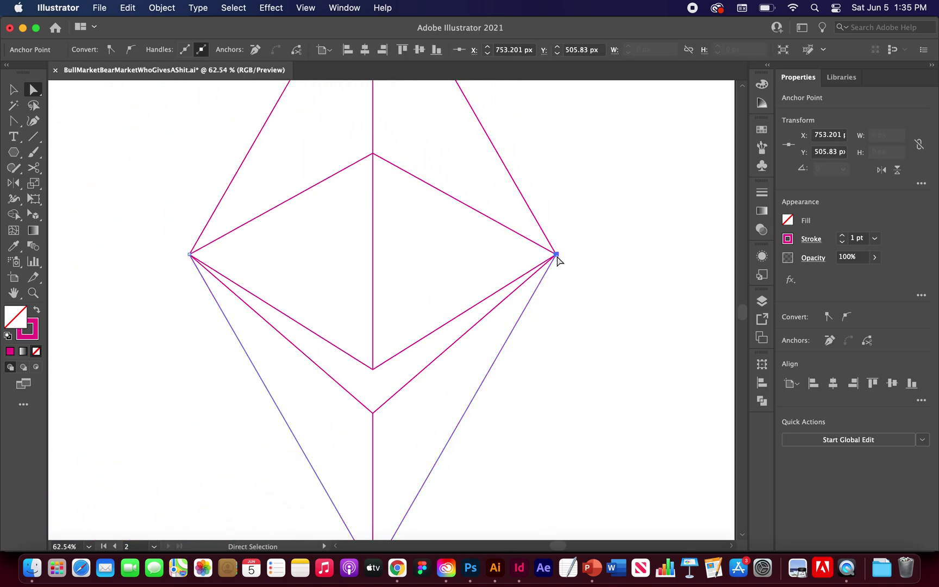
pyautogui.scroll(-2, 558, 259)
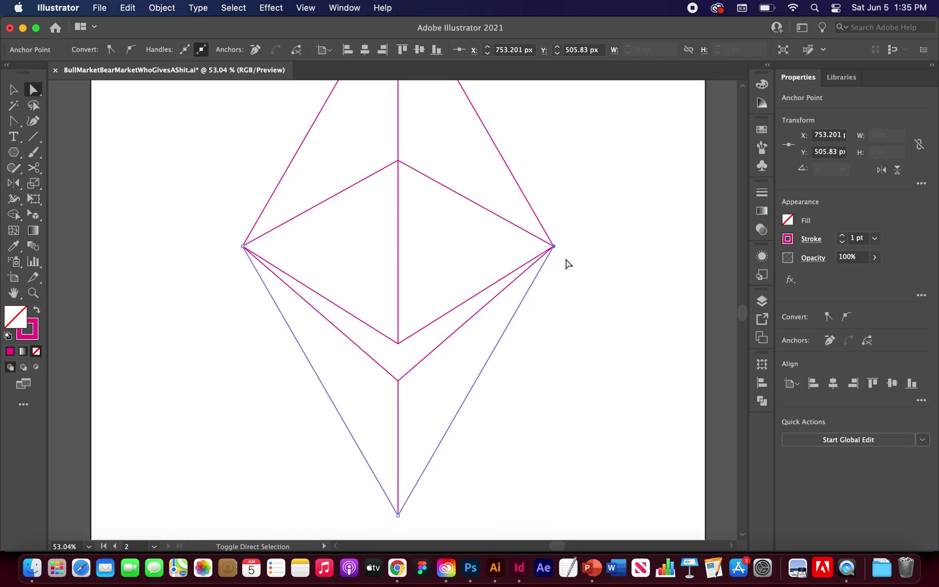
pyautogui.hotkey('shift', 'Down')
pyautogui.hotkey('shift', 'Down')
pyautogui.hotkey('shift', 'Down')
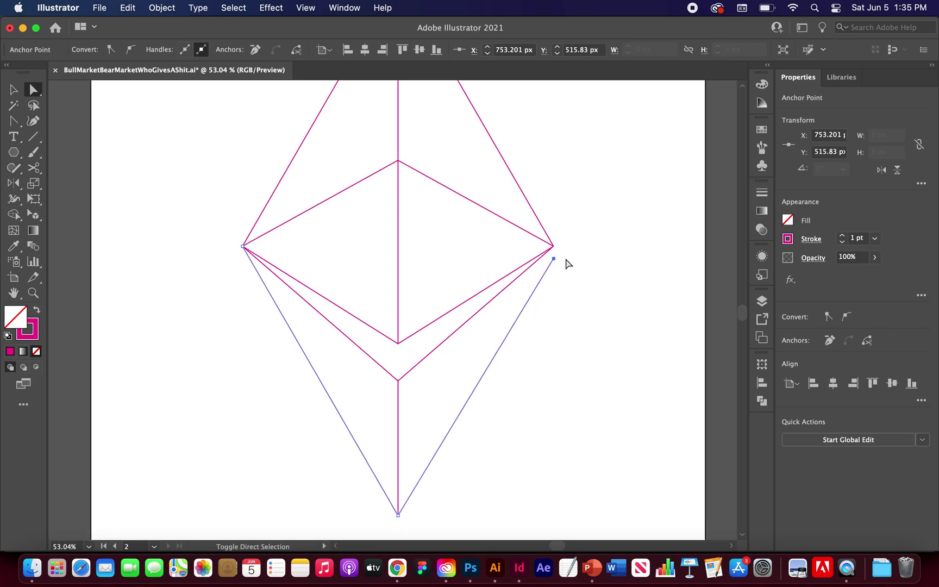
pyautogui.hotkey('shift', 'Down')
pyautogui.hotkey('shift', 'Down')
pyautogui.hotkey('shift', 'Up')
pyautogui.hotkey('shift', 'Up')
pyautogui.hotkey('shift', 'Up')
pyautogui.hotkey('shift', 'Up')
pyautogui.hotkey('shift', 'Up')
pyautogui.hotkey('shift', 'Up')
pyautogui.hotkey('shift', 'Up')
pyautogui.hotkey('shift', 'Up')
pyautogui.hotkey('shift', 'Up')
pyautogui.hotkey('shift', 'Up')
pyautogui.hotkey('shift', 'Up')
pyautogui.hotkey('shift', 'Up')
pyautogui.hotkey('shift', 'Up')
pyautogui.hotkey('shift', 'Down')
pyautogui.hotkey('shift', 'Down')
pyautogui.hotkey('shift', 'Down')
pyautogui.hotkey('shift', 'Down')
pyautogui.hotkey('shift', 'Down')
pyautogui.hotkey('shift', 'Down')
pyautogui.hotkey('shift', 'Down')
pyautogui.hotkey('shift', 'Down')
pyautogui.hotkey('shift', 'Down')
pyautogui.hotkey('shift', 'Down')
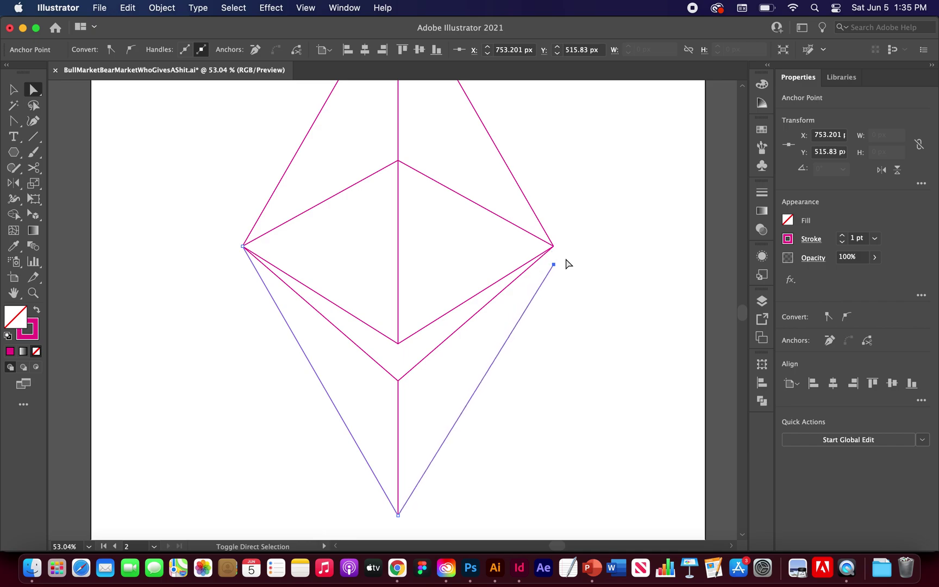
pyautogui.hotkey('shift', 'Down')
pyautogui.hotkey('shift', 'Down')
pyautogui.hotkey('shift', 'Down')
pyautogui.hotkey('shift', 'Down')
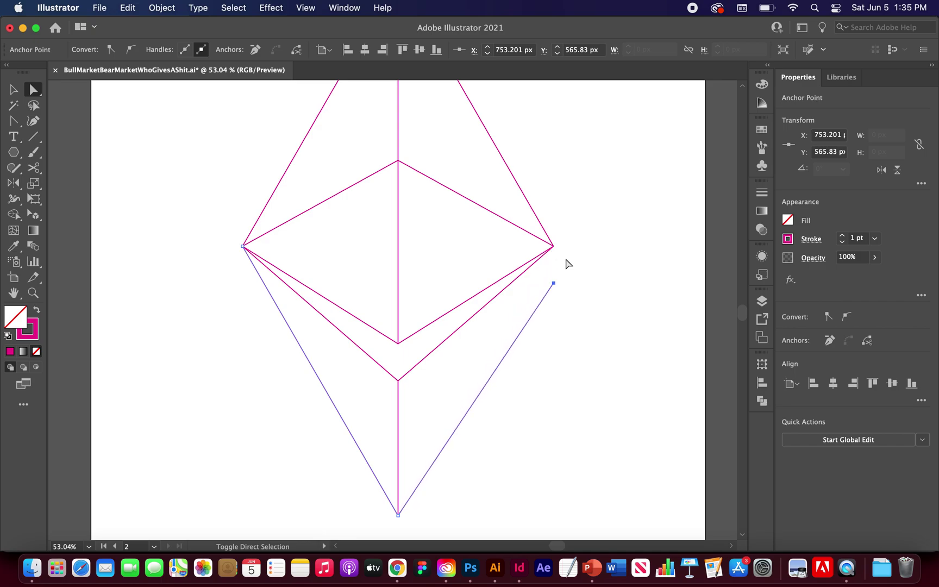
# Lower the right end anchor of the lower chevron line to Y 565.83 px, meeting the outer path's right end
pyautogui.scroll(5, 555, 273)
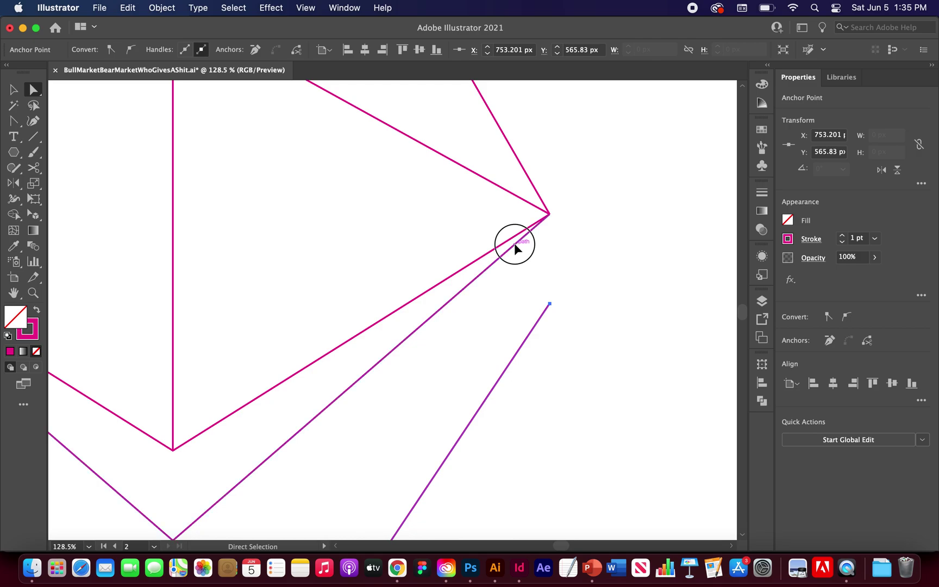
pyautogui.click(515, 247)
pyautogui.scroll(3, 550, 232)
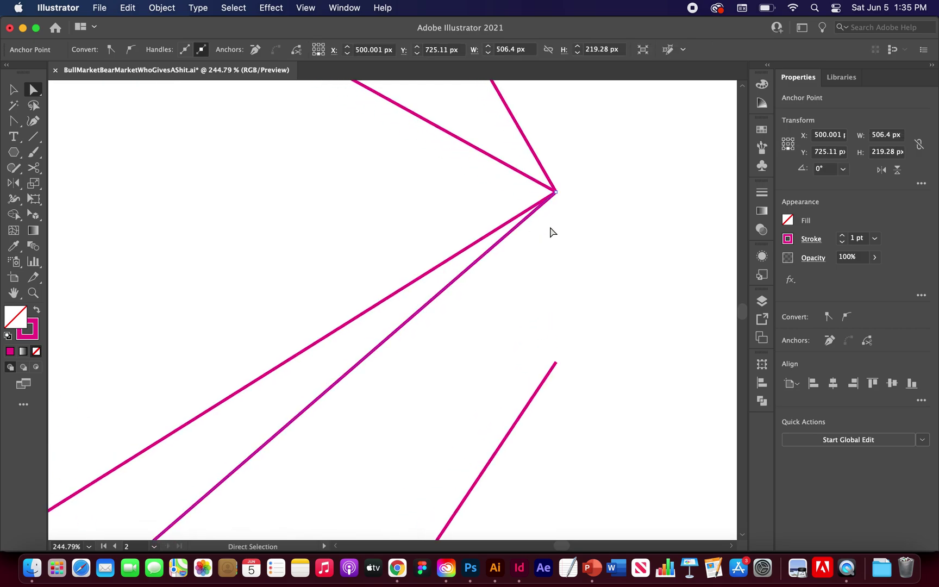
pyautogui.click(557, 192)
pyautogui.press('super+z')
pyautogui.hotkey('shift', 'Down')
pyautogui.hotkey('shift', 'Down')
pyautogui.hotkey('shift', 'Down')
pyautogui.scroll(-6, 568, 233)
pyautogui.hotkey('shift', 'Down')
pyautogui.hotkey('shift', 'Down')
pyautogui.hotkey('shift', 'Down')
pyautogui.scroll(-3, 568, 233)
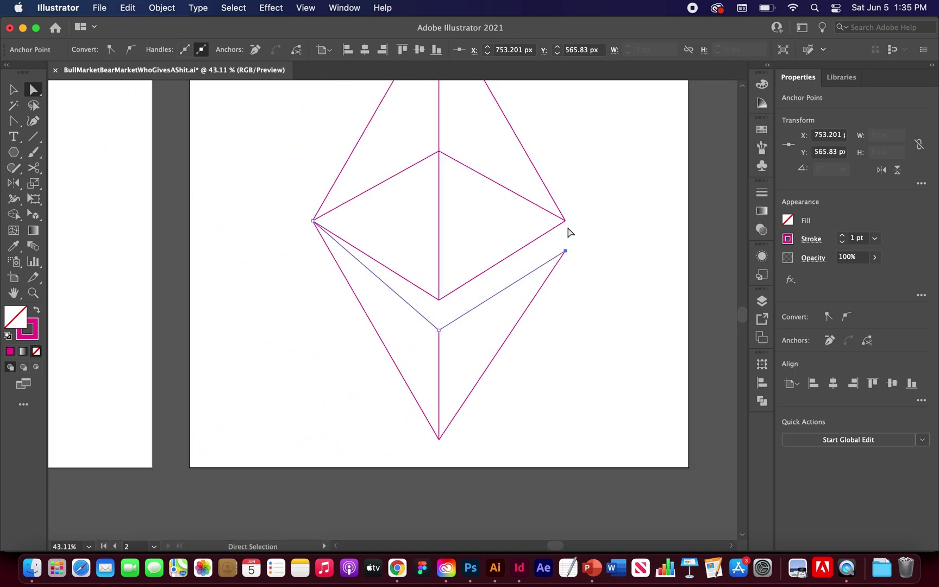
# Select the lower section's two coinciding right end anchors and raise them together by 10 px
pyautogui.scroll(-2, 568, 232)
pyautogui.scroll(1, 568, 233)
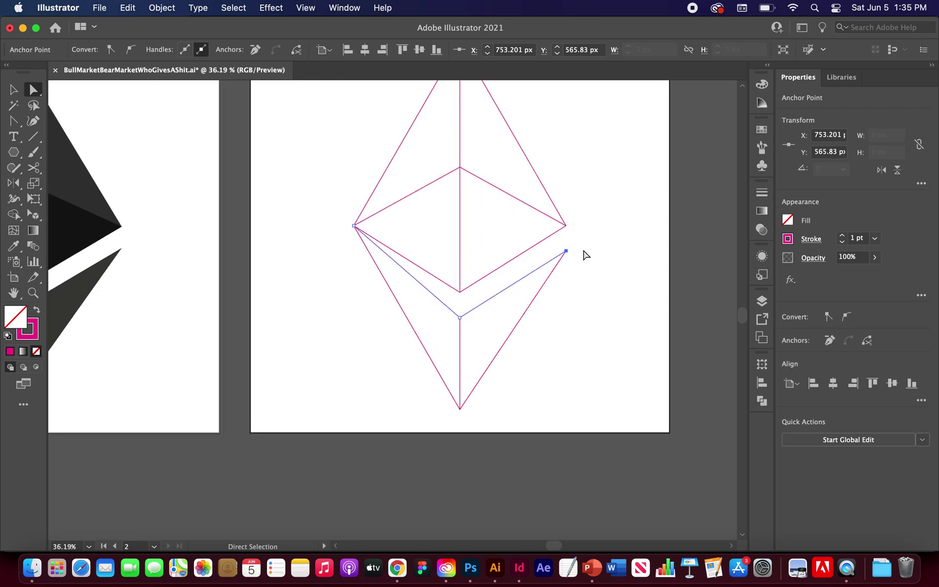
pyautogui.click(555, 266)
pyautogui.hotkey('shift', 'Up')
pyautogui.hotkey('shift', 'Up')
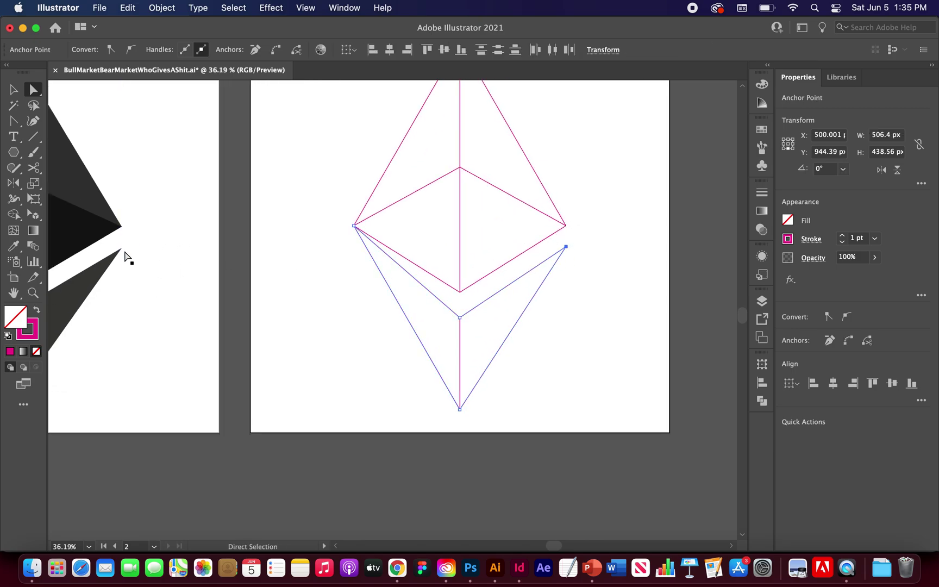
# Lower the left end anchor of the lower chevron line to Y 555.83 px
pyautogui.scroll(5, 356, 253)
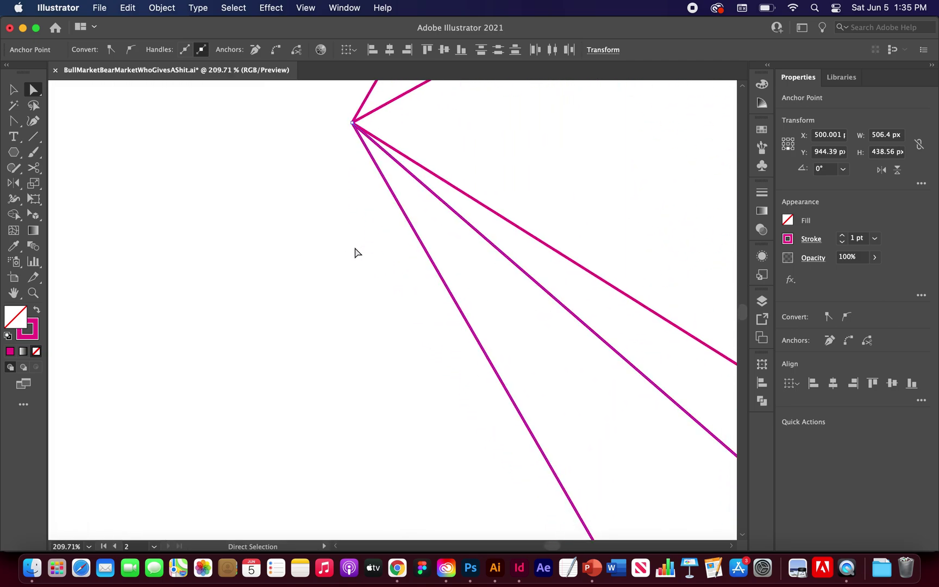
pyautogui.click(353, 123)
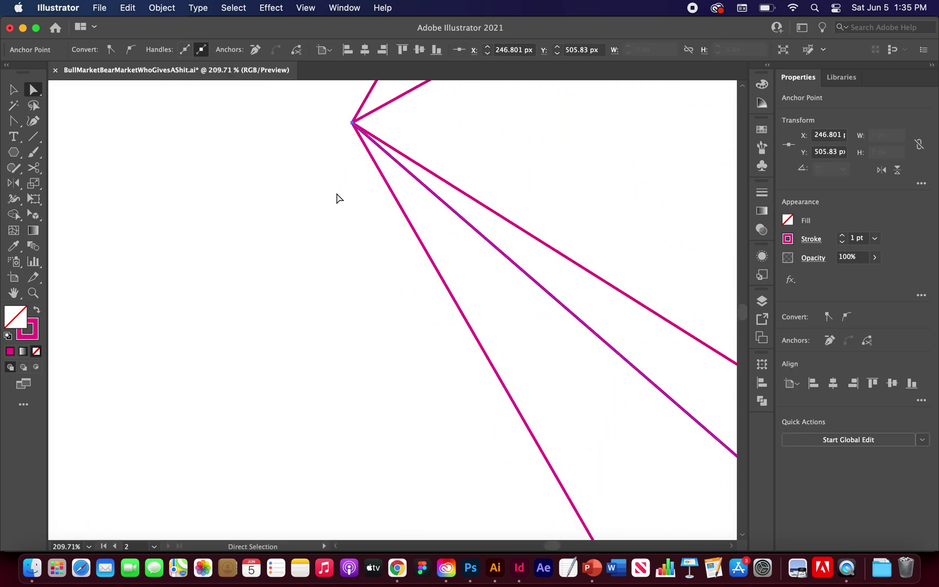
pyautogui.press('super')
pyautogui.hotkey('shift', 'Down')
pyautogui.hotkey('shift', 'Down')
pyautogui.hotkey('shift', 'Down')
pyautogui.hotkey('shift', 'Down')
pyautogui.hotkey('shift', 'Down')
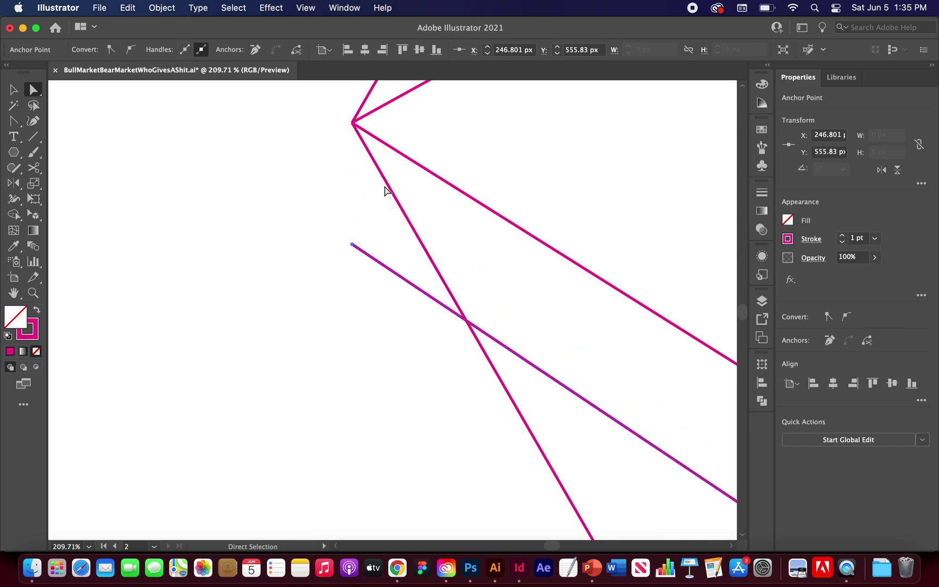
# Lower the left end anchor of the outermost lower V path to Y 555.83 px, meeting the chevron line's left end
pyautogui.click(353, 131)
pyautogui.moveTo(353, 134); pyautogui.dragTo(352, 158)
pyautogui.hotkey('shift', 'Down')
pyautogui.hotkey('shift', 'Down')
pyautogui.hotkey('shift', 'Down')
pyautogui.hotkey('shift', 'Down')
pyautogui.click(352, 159)
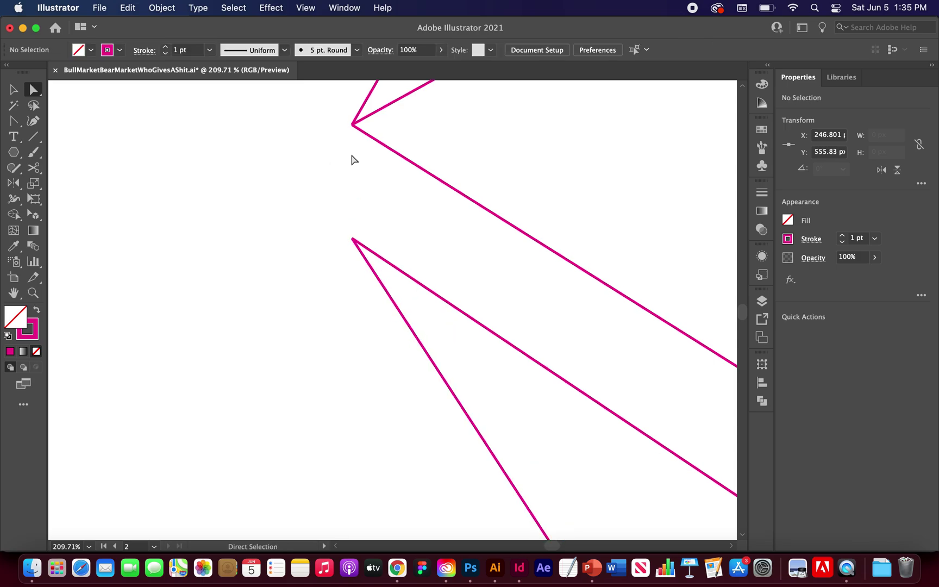
pyautogui.scroll(-5, 352, 160)
pyautogui.scroll(3, 496, 187)
pyautogui.scroll(6, 497, 188)
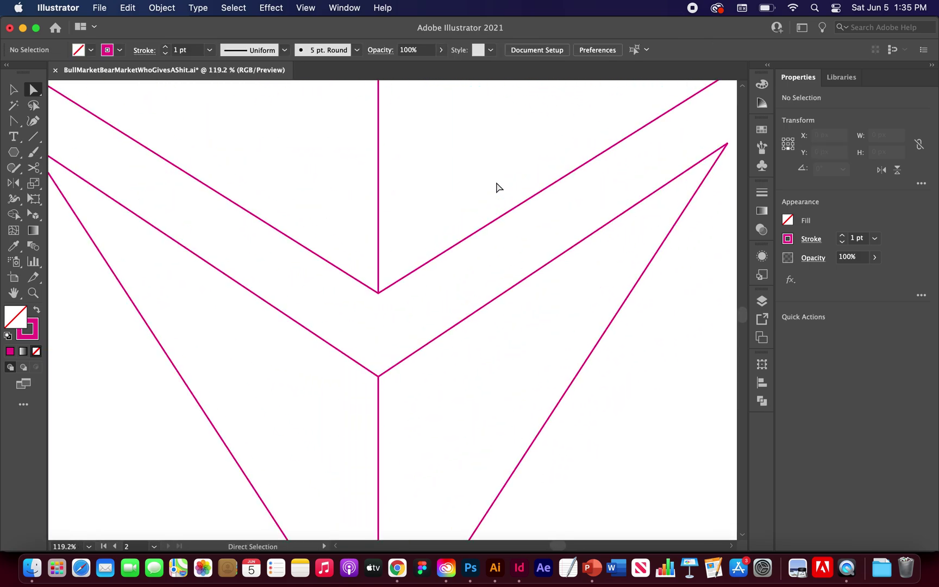
# Join the two coinciding right end anchors of the lower chevron line and outer V path
pyautogui.moveTo(663, 174); pyautogui.dragTo(618, 241)
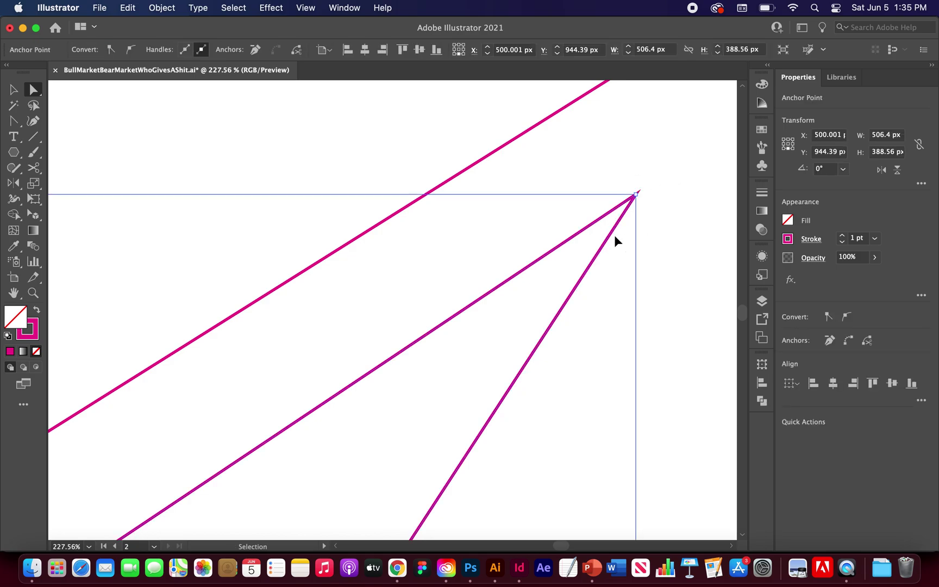
pyautogui.click(692, 220)
pyautogui.scroll(3, 669, 231)
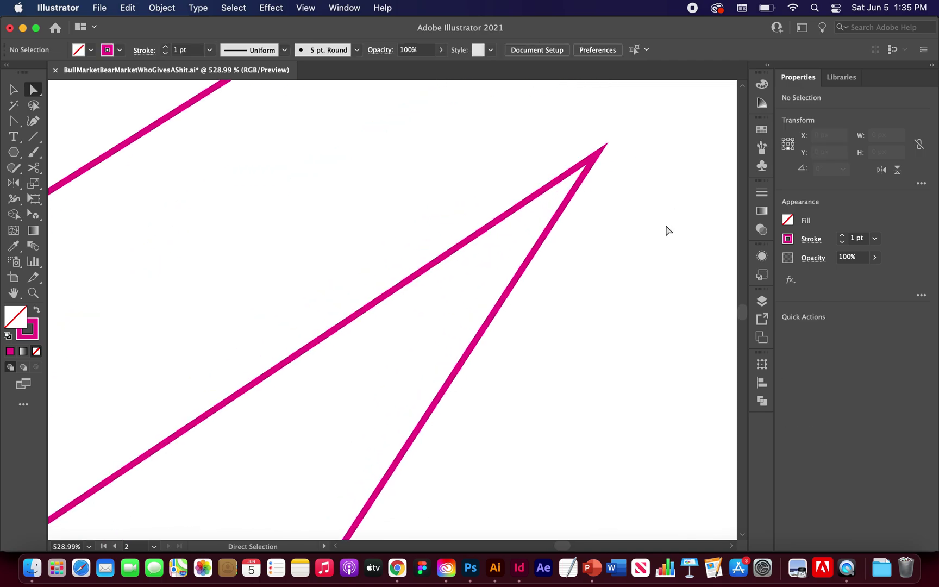
pyautogui.click(592, 163)
pyautogui.scroll(3, 591, 157)
pyautogui.scroll(-5, 610, 159)
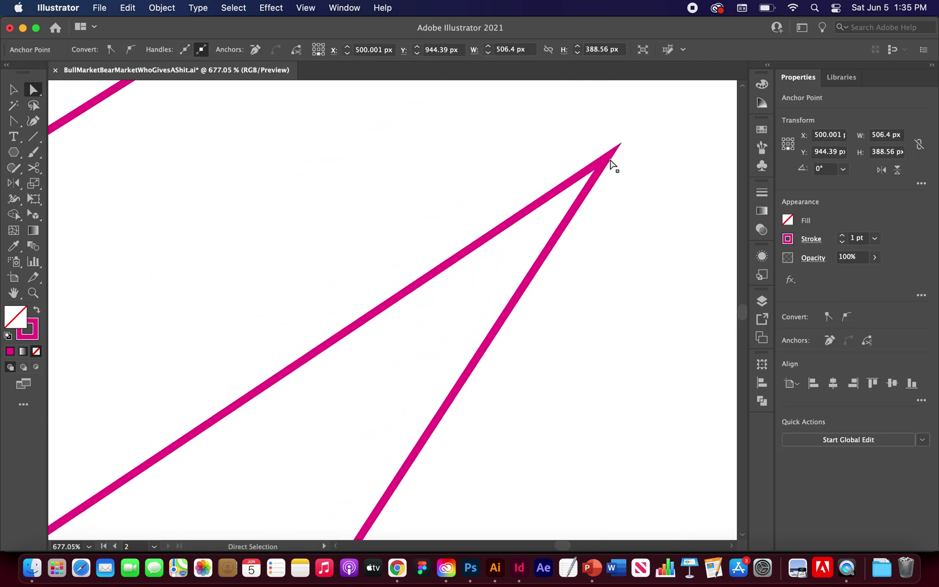
# Join the two coinciding left end anchors of the lower section so its outline becomes one closed path
pyautogui.hscroll(-10, 610, 159)
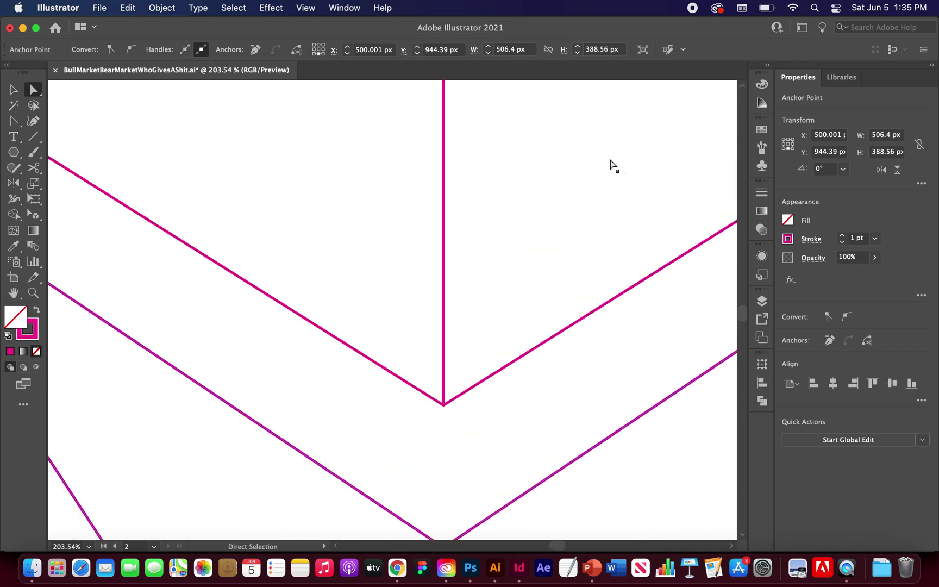
pyautogui.scroll(3, 216, 211)
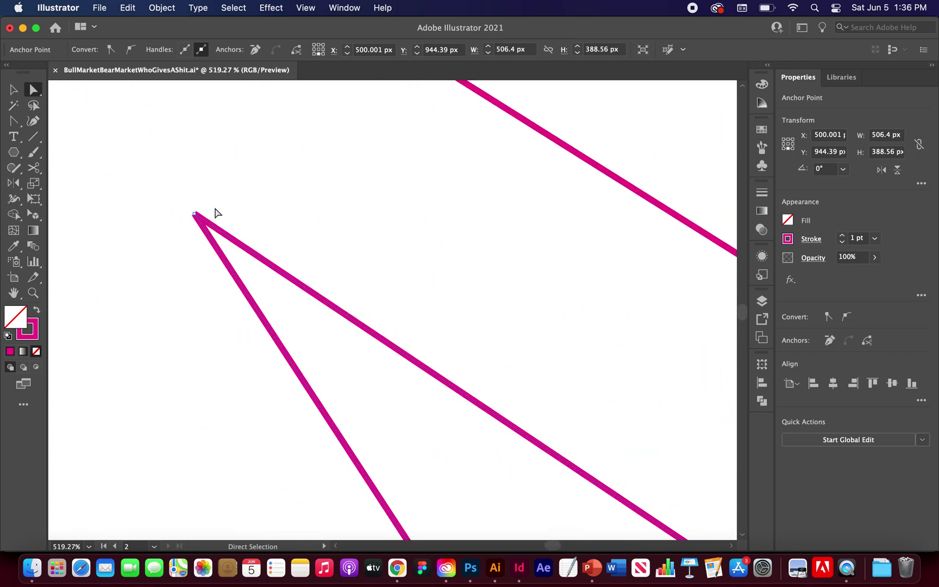
pyautogui.moveTo(218, 189); pyautogui.dragTo(166, 252)
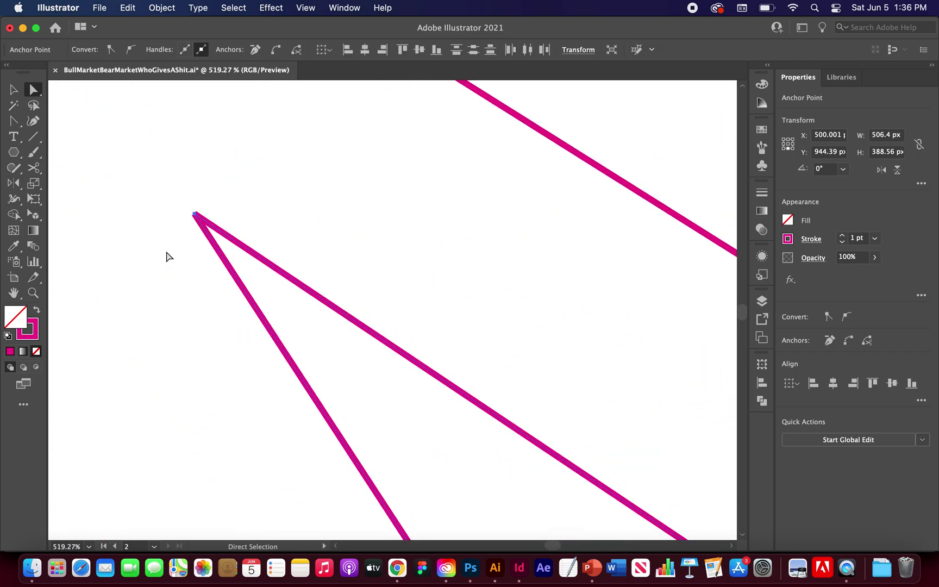
pyautogui.press('super+j')
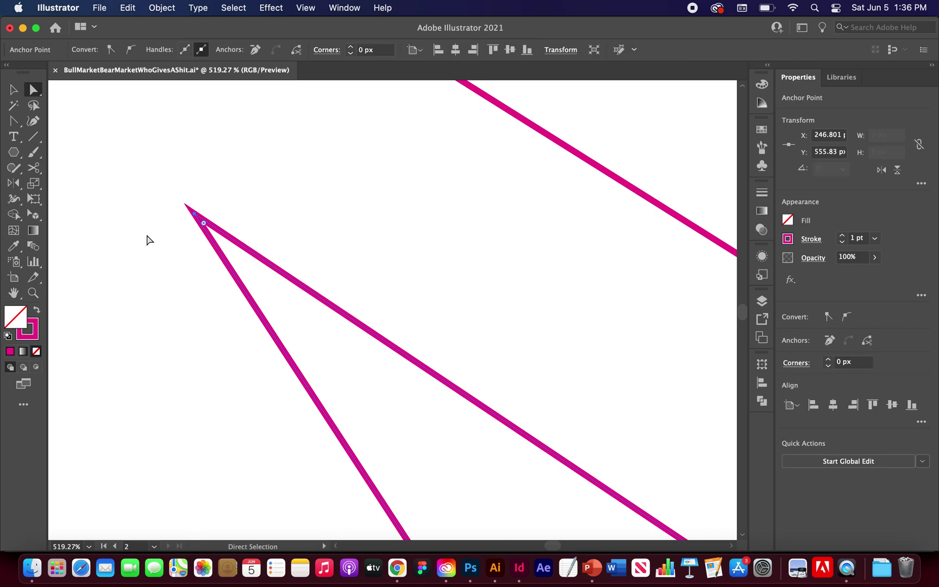
pyautogui.click(14, 89)
pyautogui.click(132, 150)
pyautogui.scroll(-10, 132, 149)
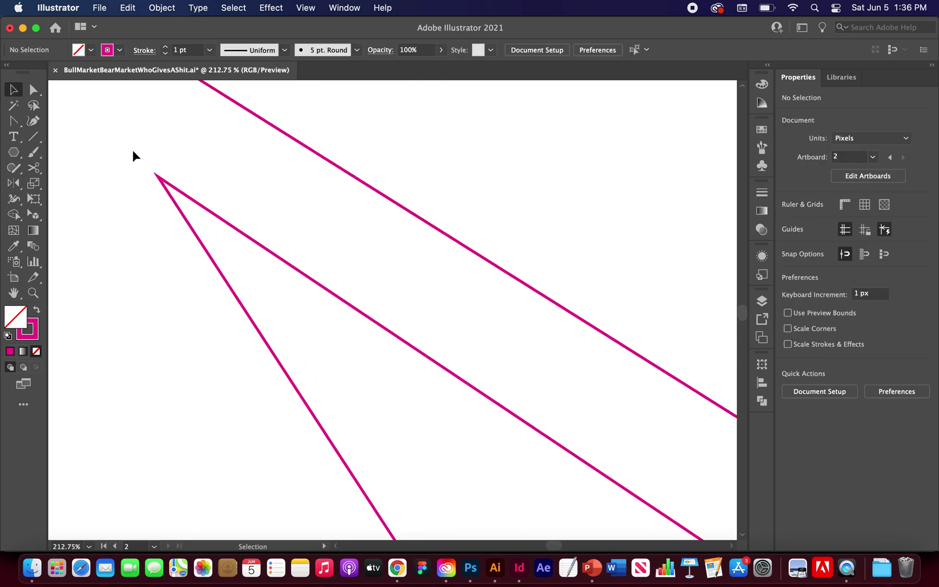
# Raise the lower section's bottom tip, together with the end of its vertical center line, by 25 px to Y 919.39 px
pyautogui.hscroll(-10, 132, 150)
pyautogui.scroll(5, 133, 149)
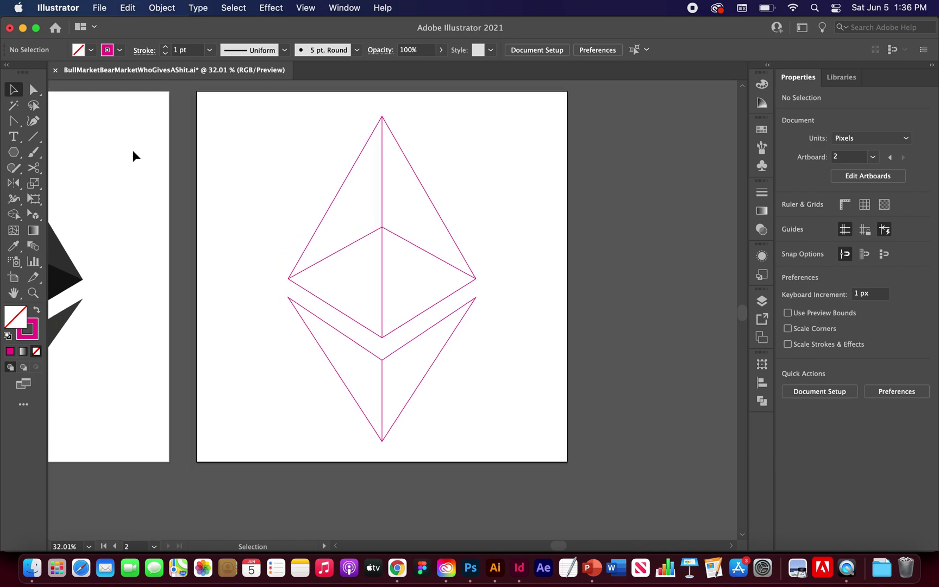
pyautogui.hscroll(-2, 132, 153)
pyautogui.scroll(2, 132, 153)
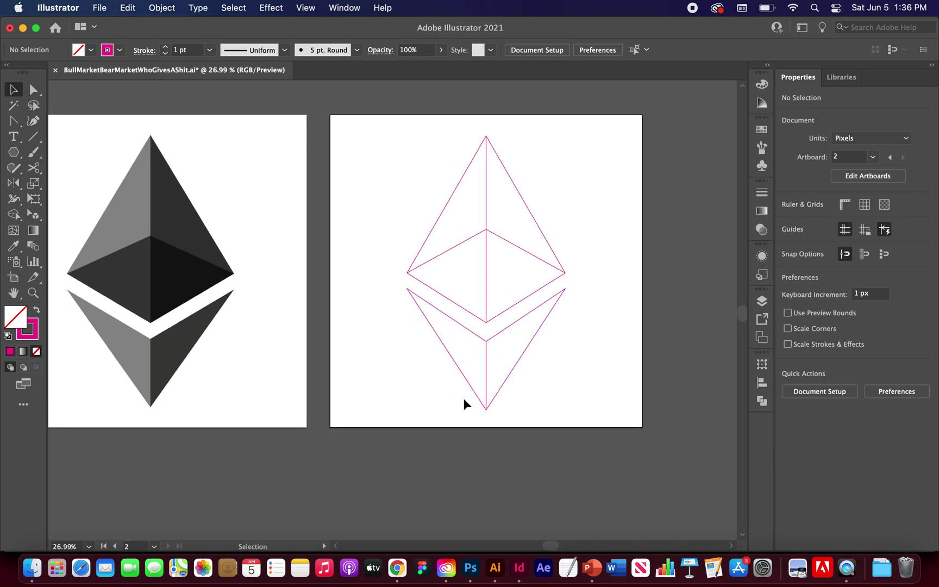
pyautogui.press('a')
pyautogui.moveTo(523, 392); pyautogui.dragTo(466, 435)
pyautogui.press('Up')
pyautogui.press('Up')
pyautogui.press('Up')
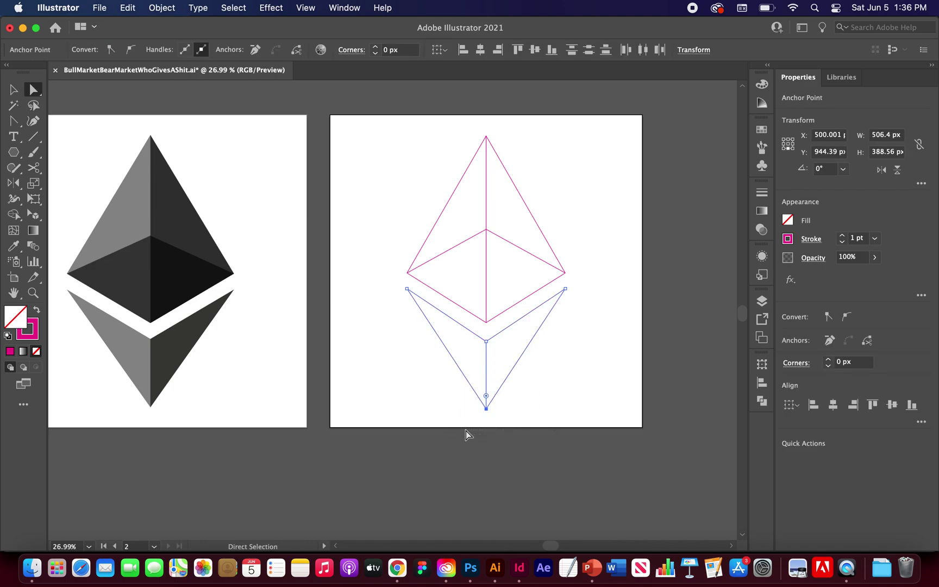
pyautogui.press('Up')
pyautogui.press('Up')
pyautogui.press('Up')
pyautogui.press('Up')
pyautogui.press('Up')
pyautogui.press('Up')
pyautogui.press('Up')
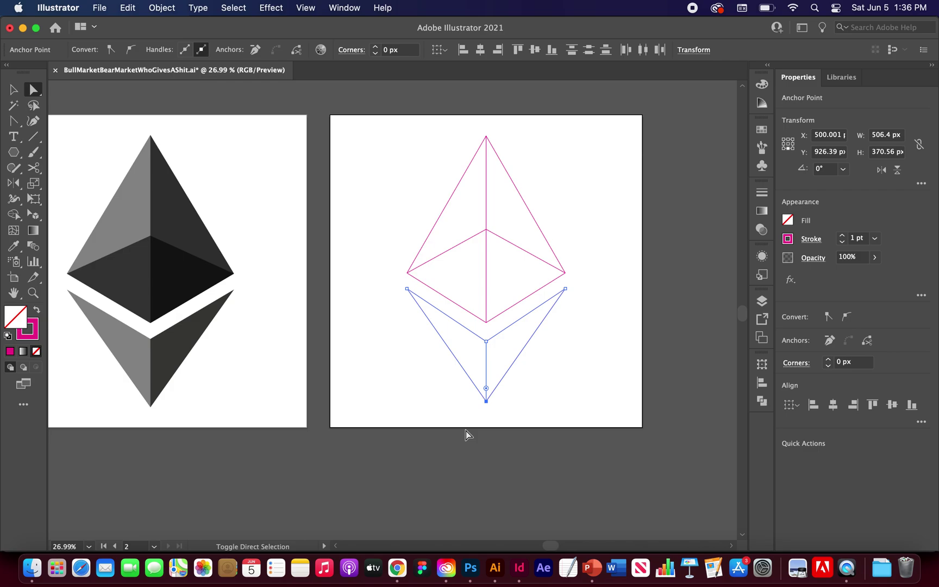
pyautogui.click(579, 388)
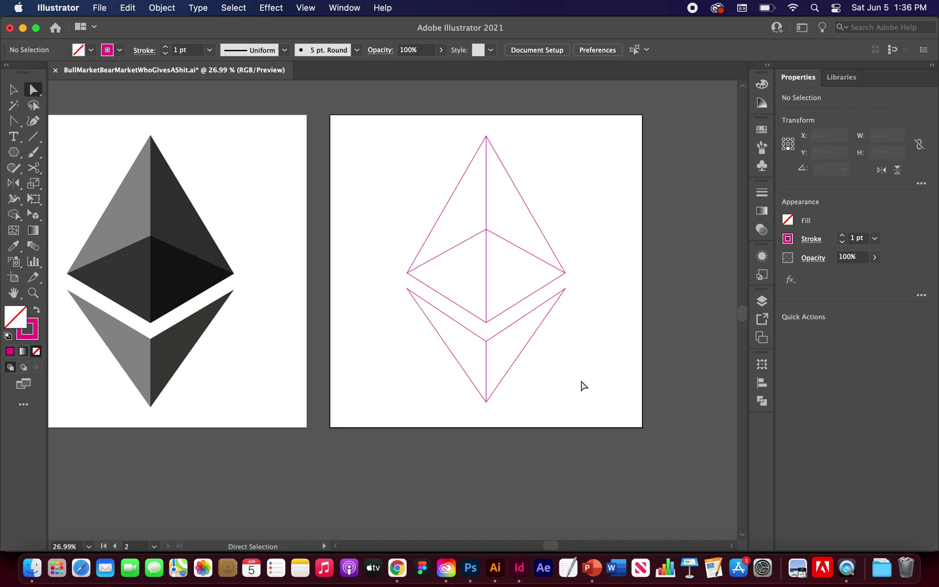
# Move the right corner anchors of both sections 10 px outward and the left ones 10 px outward, for a total width of 526.4 px
pyautogui.moveTo(589, 217); pyautogui.dragTo(536, 341)
pyautogui.hotkey('shift', 'Right')
pyautogui.hotkey('shift', 'Right')
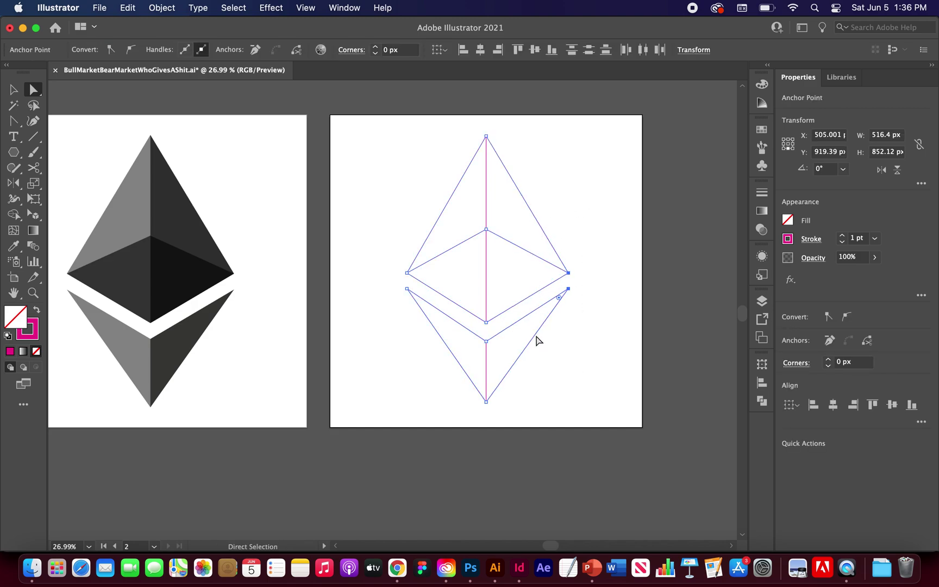
pyautogui.moveTo(381, 245); pyautogui.dragTo(432, 315)
pyautogui.hotkey('shift', 'Left')
pyautogui.hotkey('shift', 'Left')
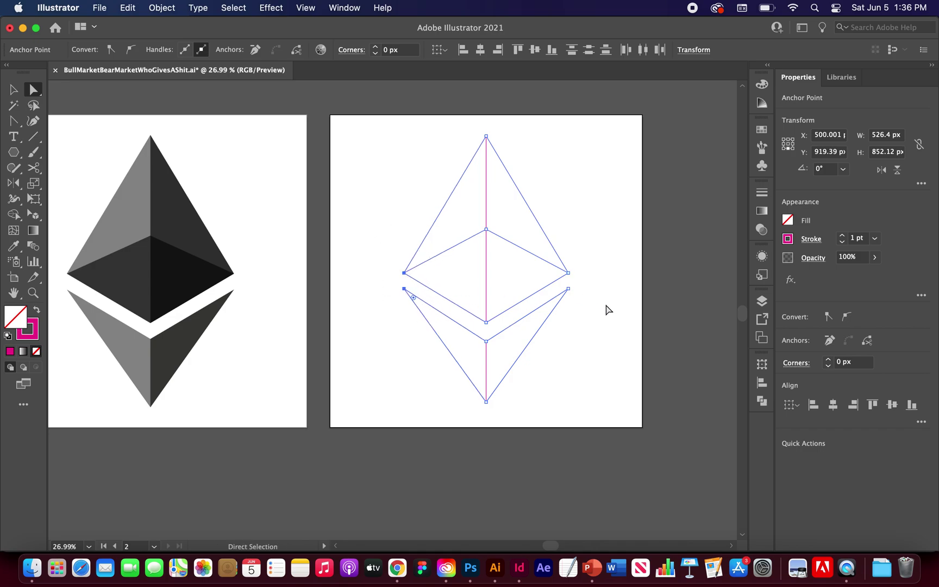
pyautogui.click(604, 320)
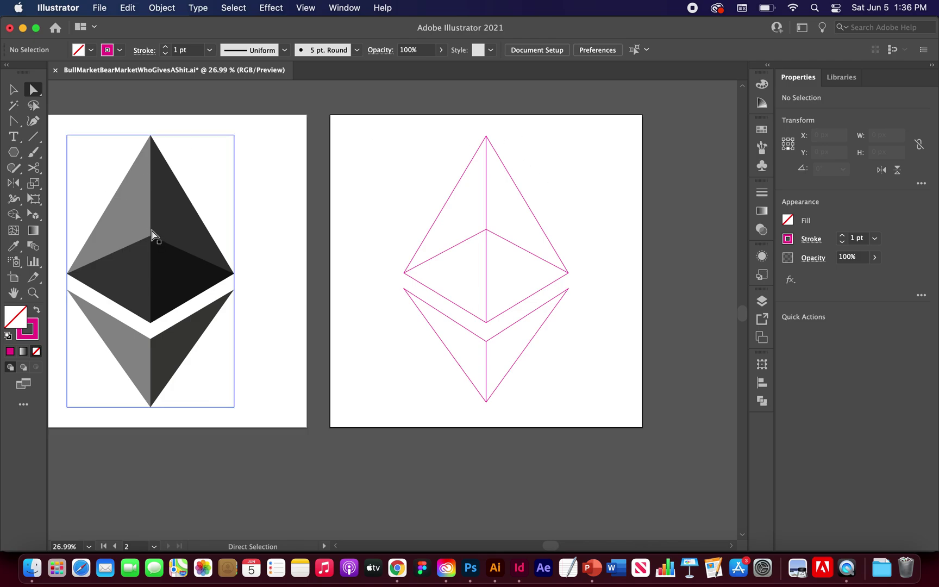
# Select all the logo outlines and use Shape Builder to fill the upper left and lower left facets with a medium gray swatch
pyautogui.press('v')
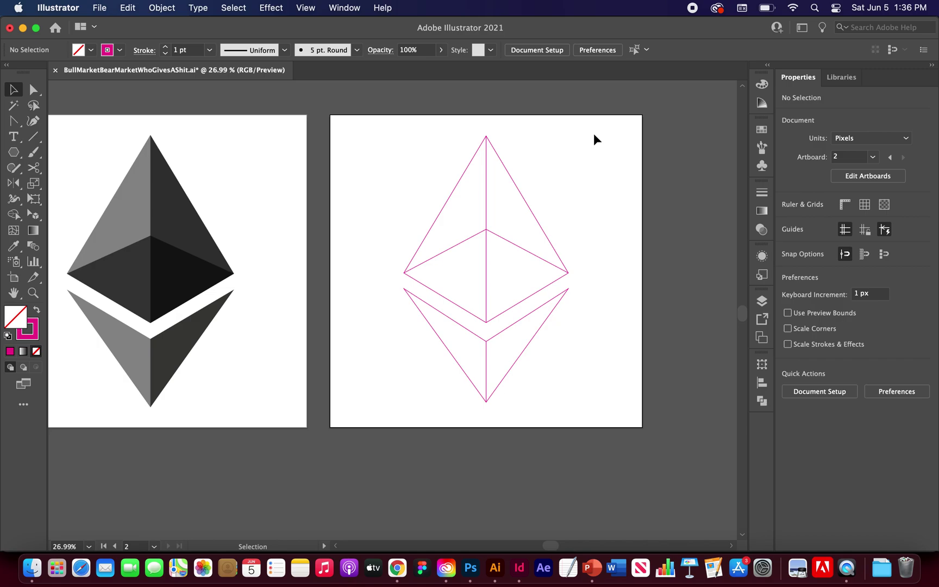
pyautogui.moveTo(595, 133); pyautogui.dragTo(388, 405)
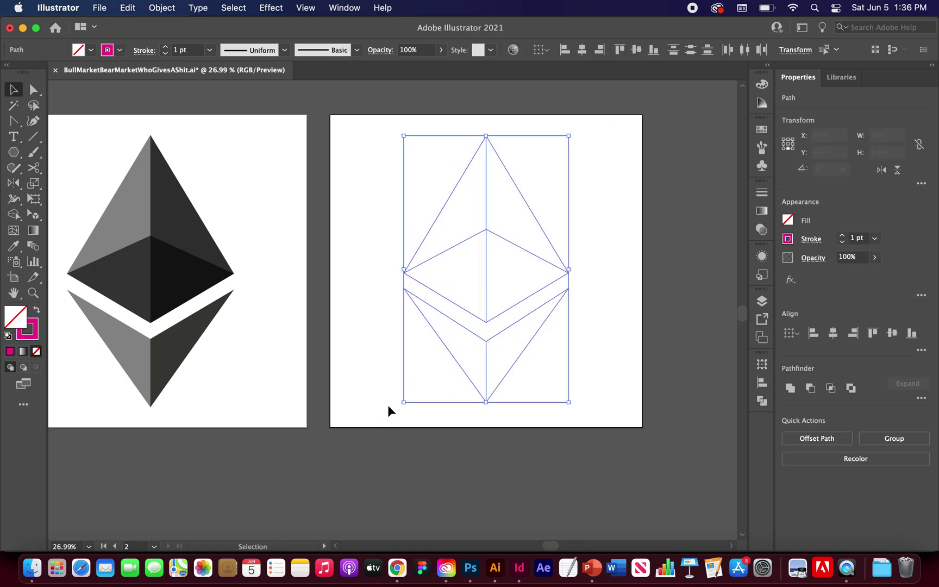
pyautogui.click(13, 217)
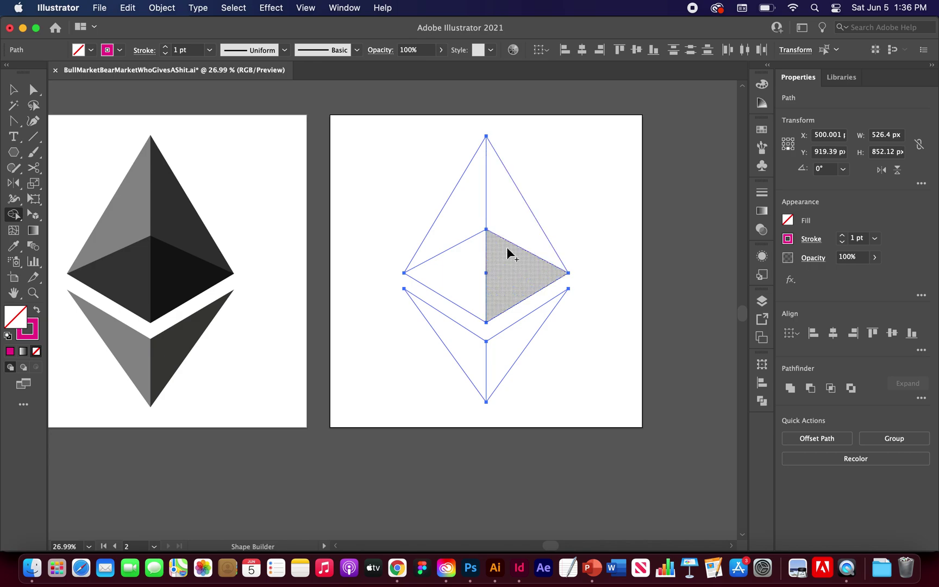
pyautogui.click(761, 130)
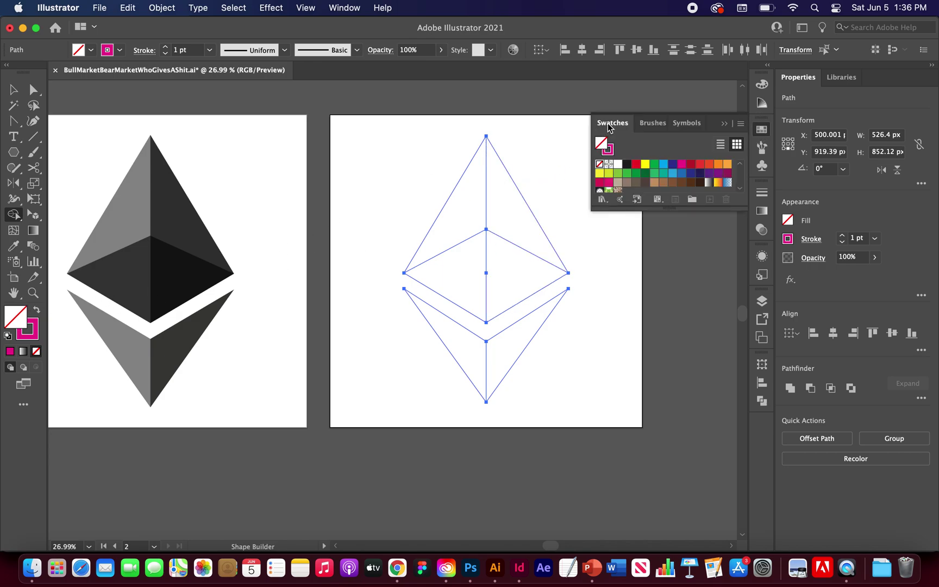
pyautogui.hscroll(1, 532, 212)
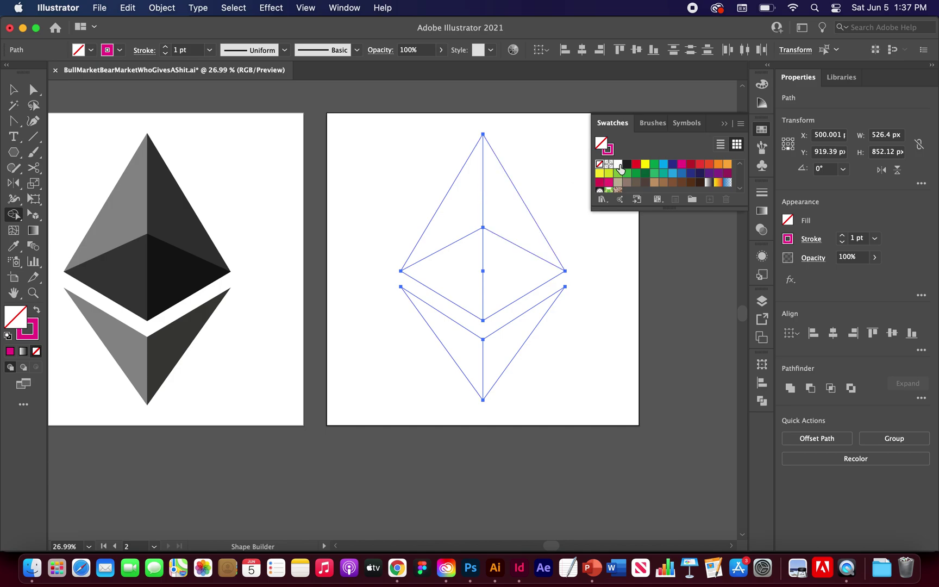
pyautogui.scroll(-3, 628, 177)
pyautogui.moveTo(673, 208); pyautogui.dragTo(676, 311)
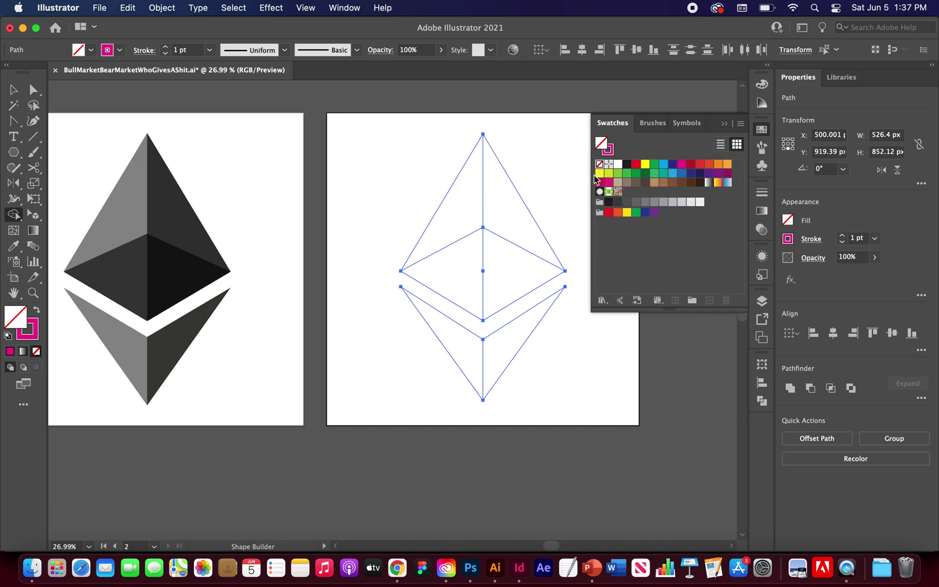
pyautogui.click(655, 207)
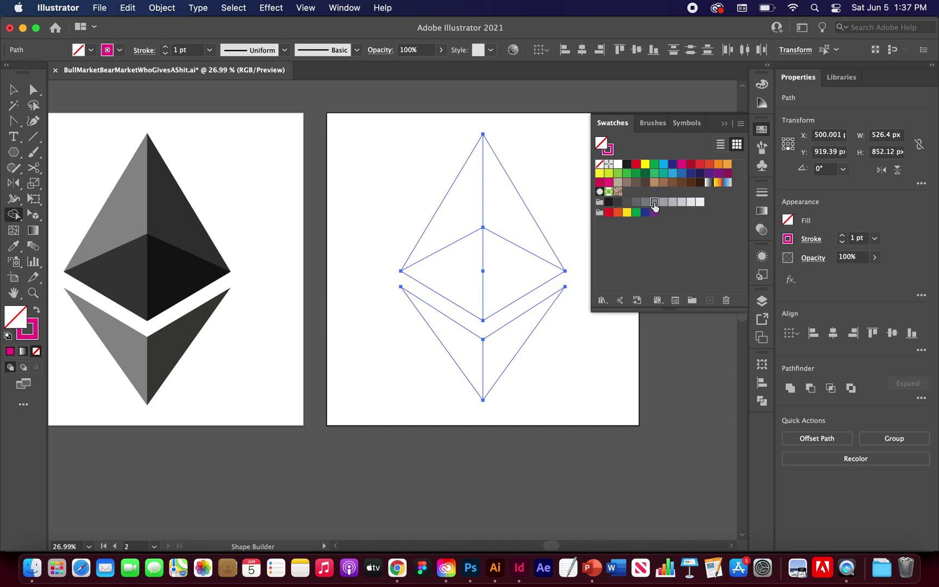
pyautogui.click(458, 206)
pyautogui.click(464, 347)
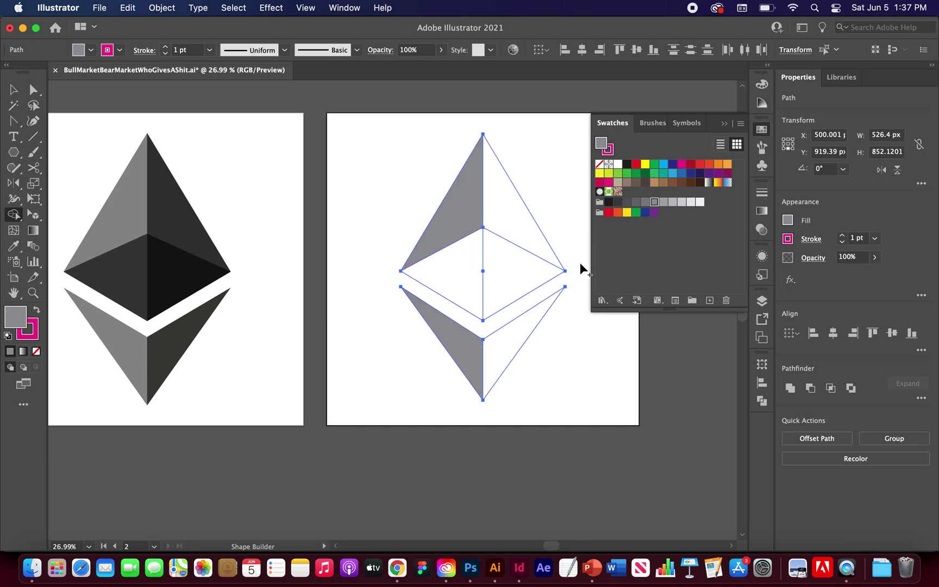
# Fill the upper right and lower right facets with a dark gray swatch using Shape Builder
pyautogui.click(627, 205)
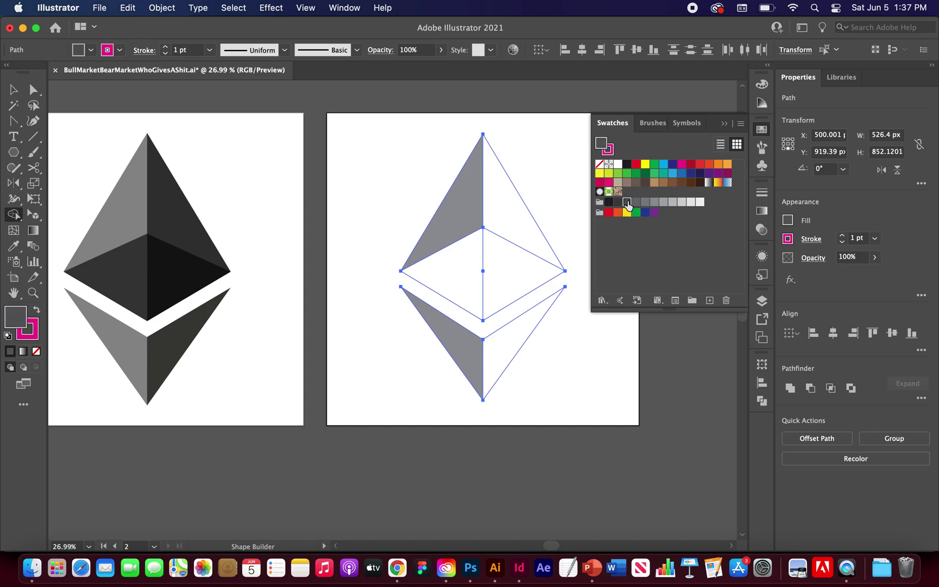
pyautogui.click(504, 208)
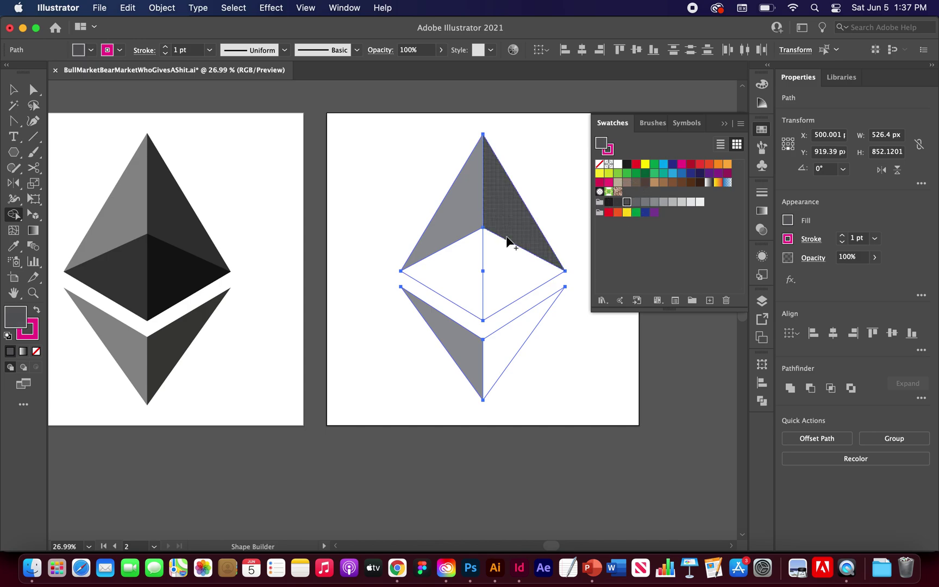
pyautogui.click(504, 341)
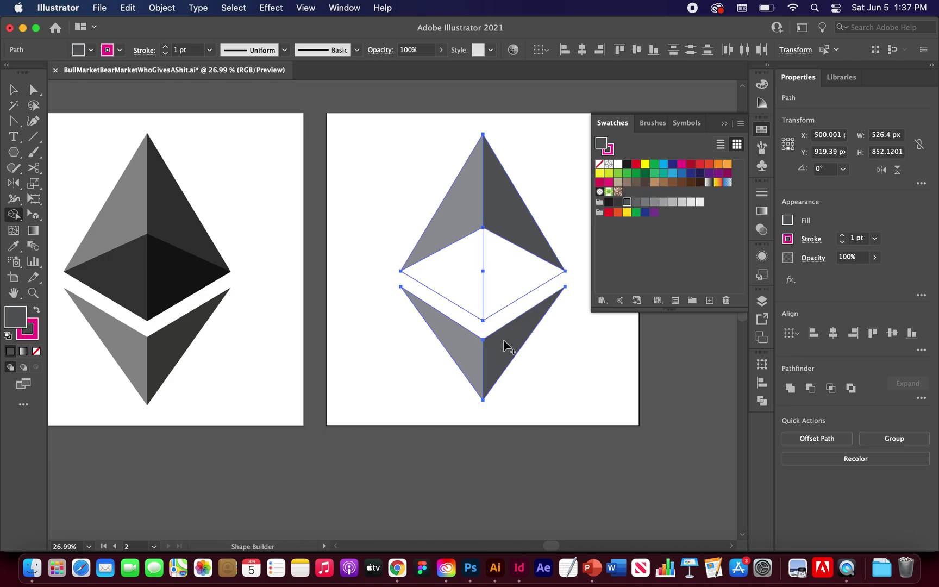
# Fill the middle diamond's left facet with the C=0 M=0 Y=0 K=90 swatch and its right facet with C=0 M=0 Y=0 K=100
pyautogui.click(618, 202)
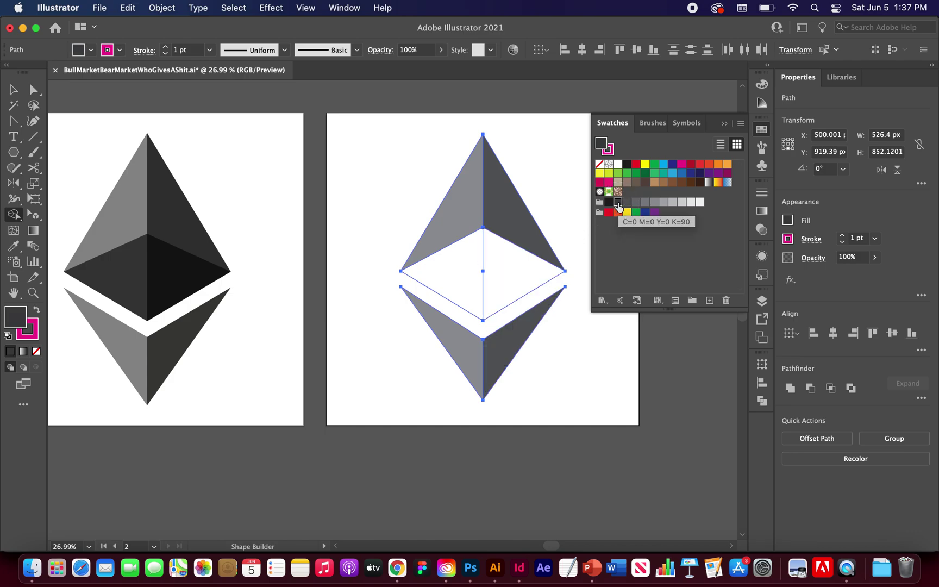
pyautogui.click(459, 272)
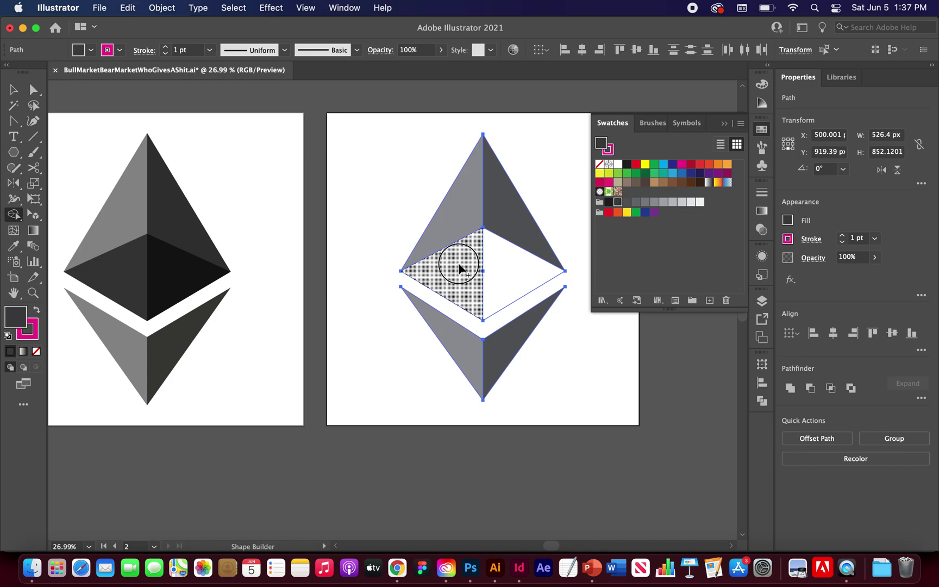
pyautogui.click(608, 202)
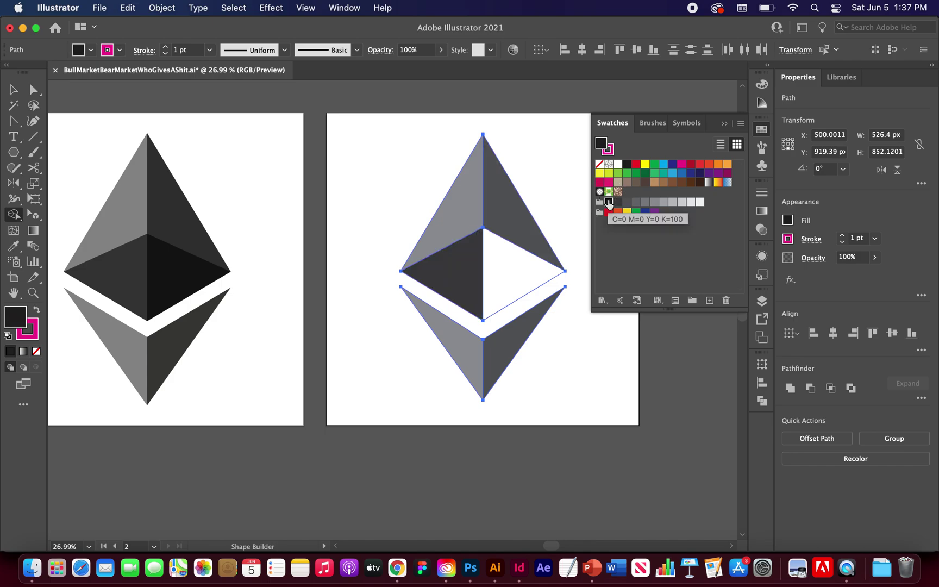
pyautogui.click(518, 264)
# Select all facets of the redrawn logo and set their stroke to None
pyautogui.press('v')
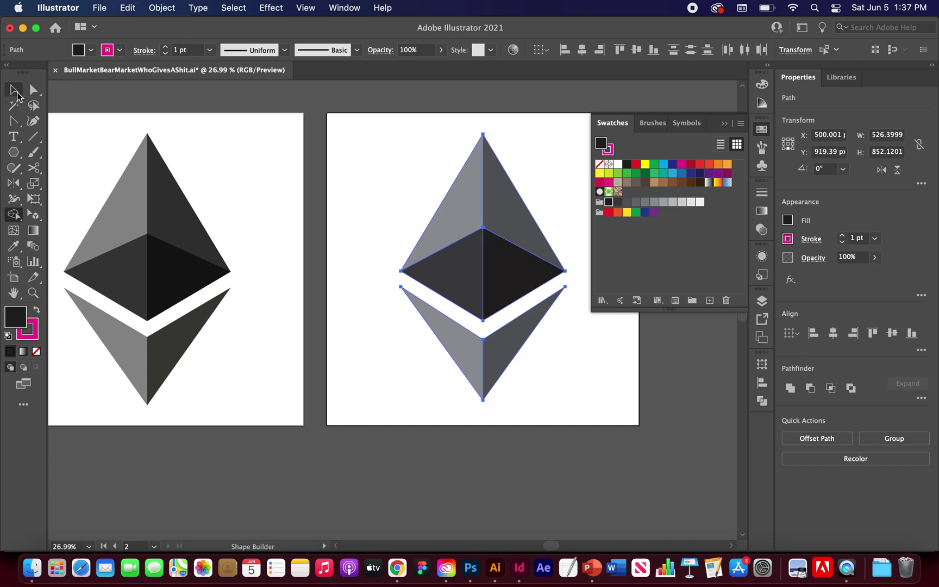
pyautogui.press('super+a')
pyautogui.click(327, 217)
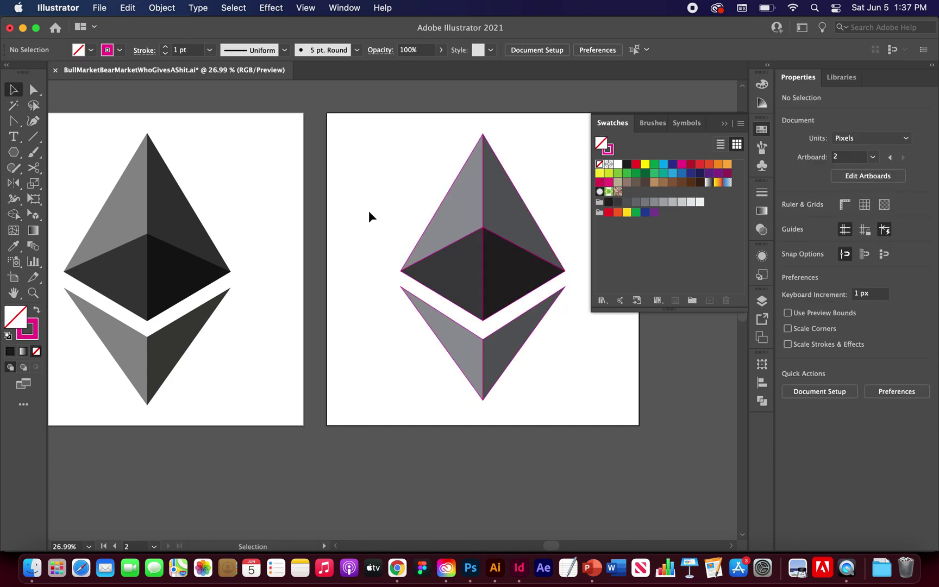
pyautogui.hscroll(3, 368, 211)
pyautogui.moveTo(528, 144); pyautogui.dragTo(357, 412)
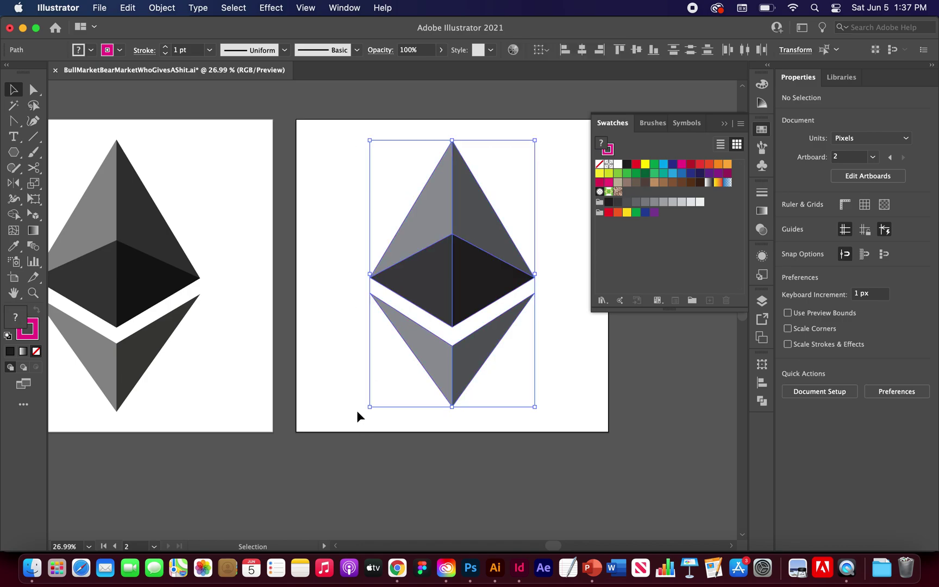
pyautogui.click(609, 151)
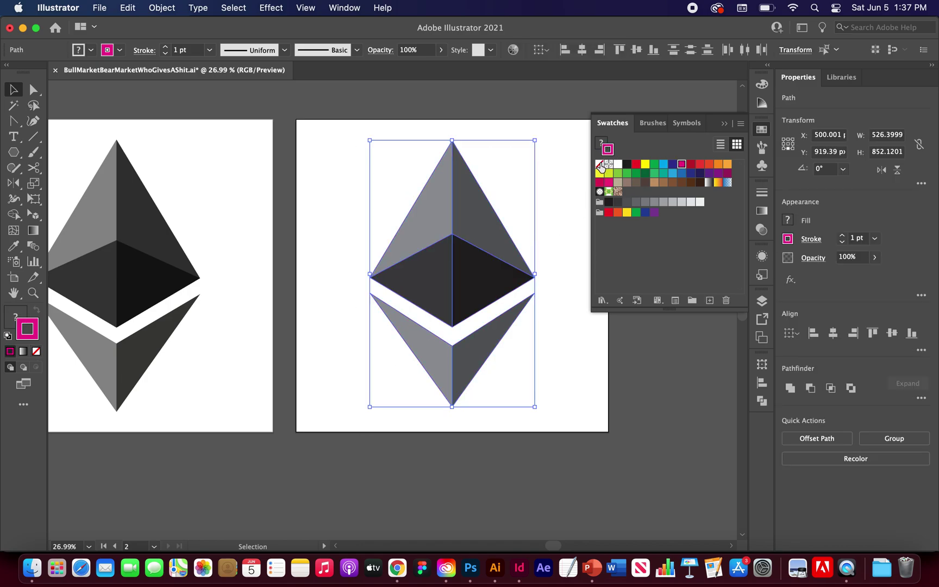
pyautogui.click(600, 165)
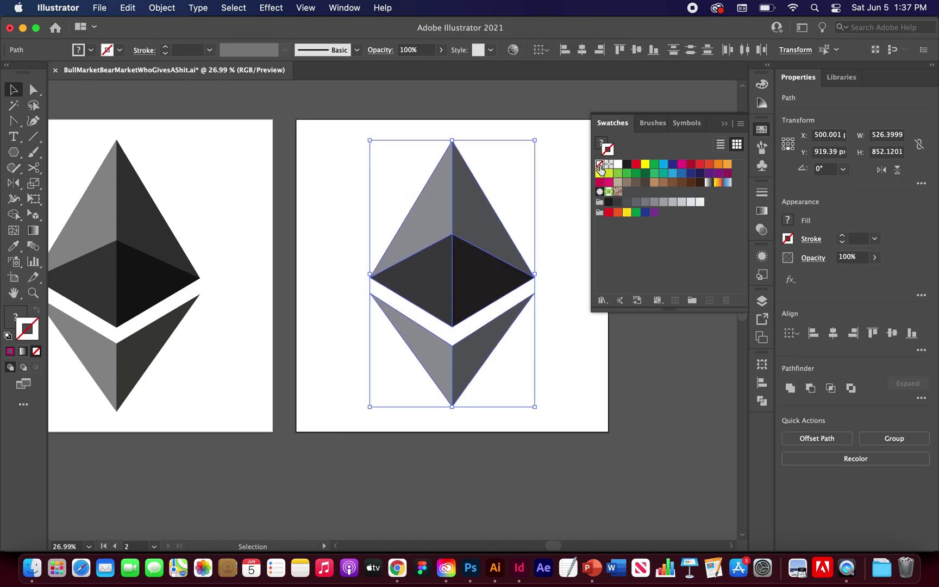
# Fill the redrawn logo's upper left and lower left facets with a very light blue tint chosen in the Color Picker
pyautogui.click(563, 161)
pyautogui.scroll(-1, 555, 163)
pyautogui.scroll(1, 554, 163)
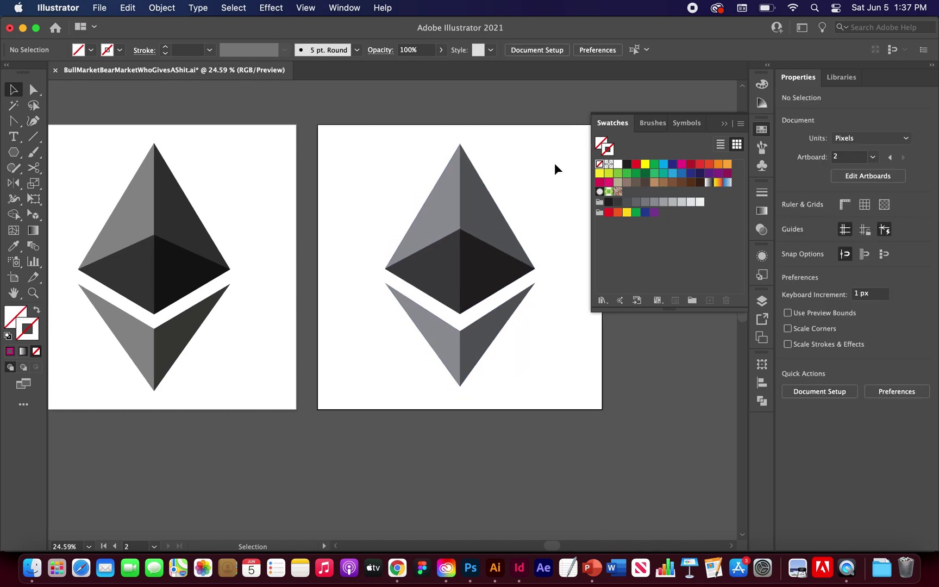
pyautogui.hscroll(2, 555, 163)
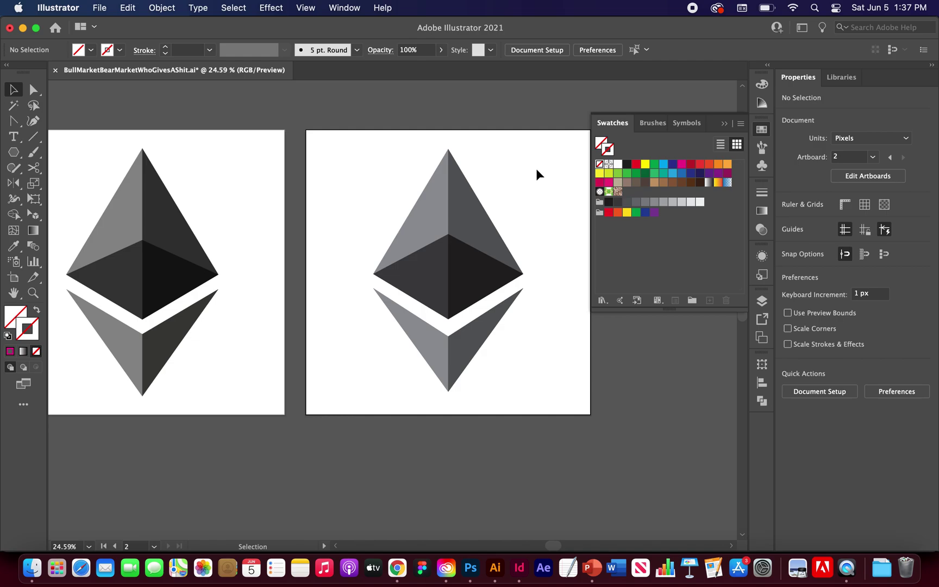
pyautogui.press('a')
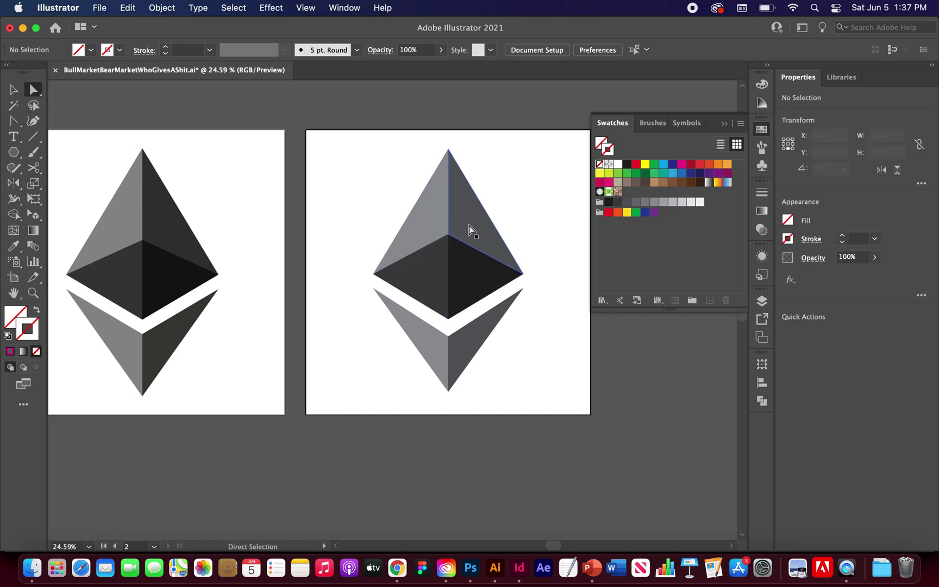
pyautogui.click(425, 226)
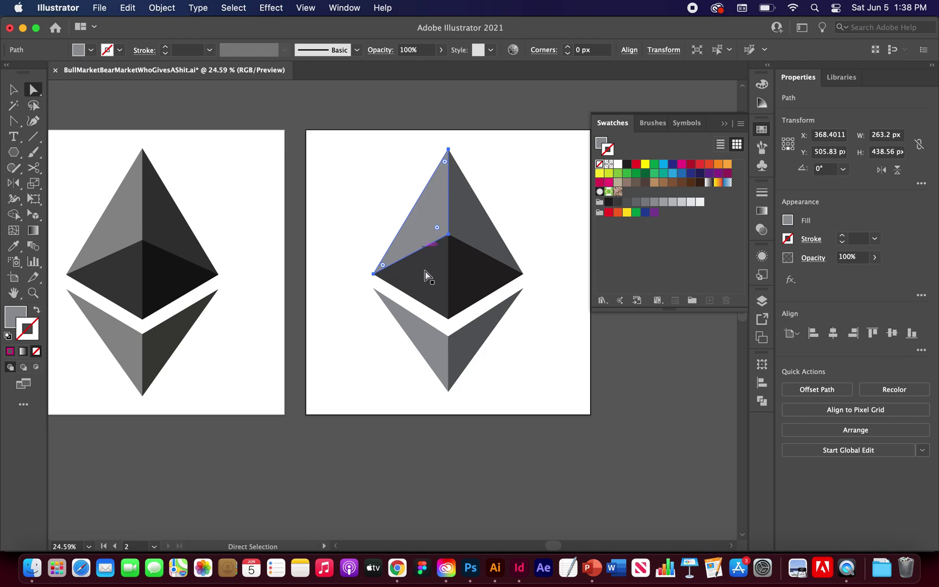
pyautogui.keyDown('shift'); pyautogui.click(436, 356); pyautogui.keyUp('shift')
pyautogui.click(663, 168)
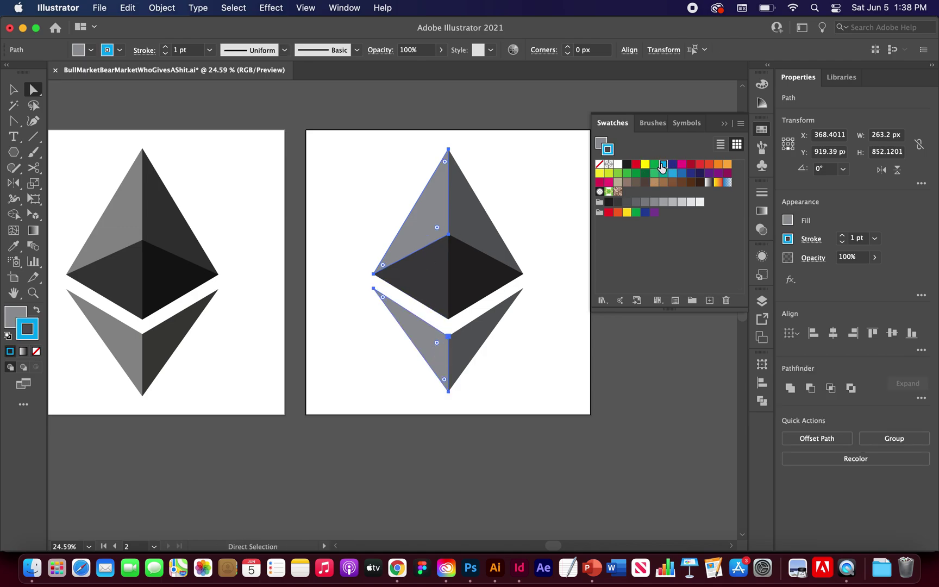
pyautogui.press('super+z')
pyautogui.click(600, 144)
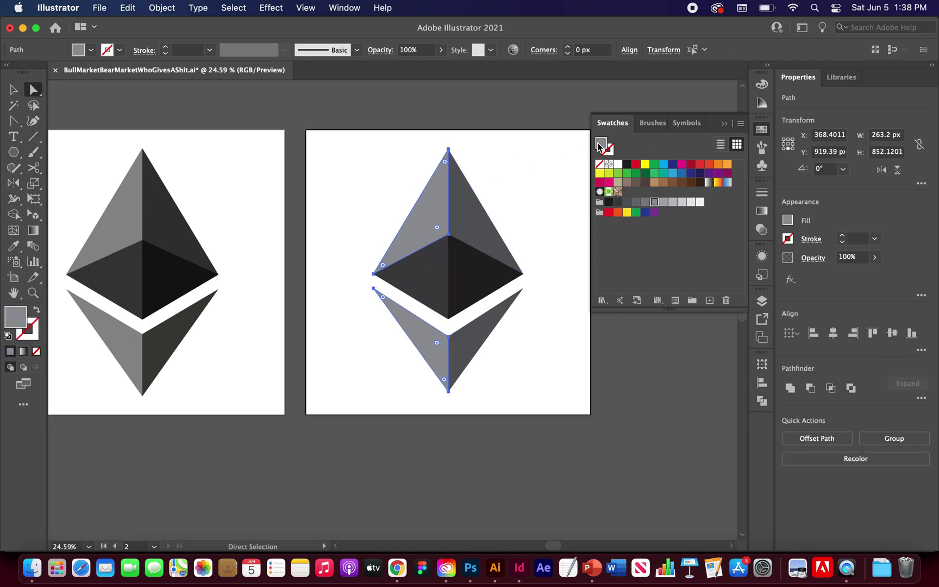
pyautogui.click(663, 164)
pyautogui.doubleClick(19, 320)
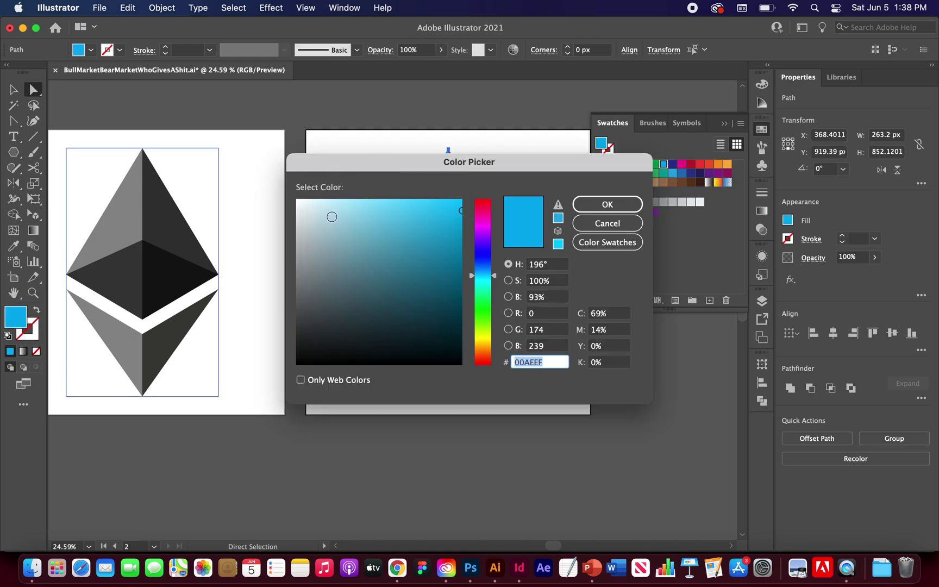
pyautogui.click(342, 203)
pyautogui.click(605, 204)
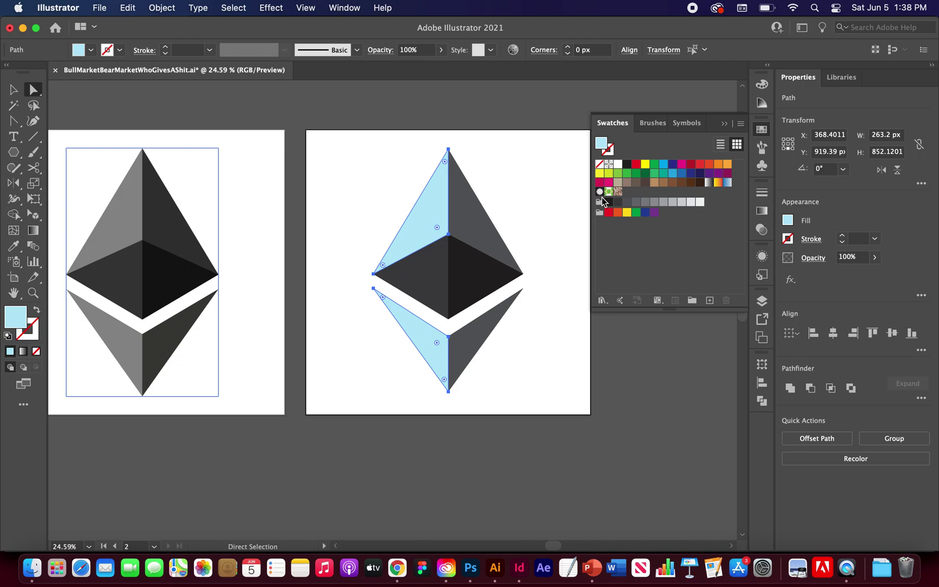
# Fill the upper right and lower right facets together with the cyan swatch
pyautogui.click(463, 219)
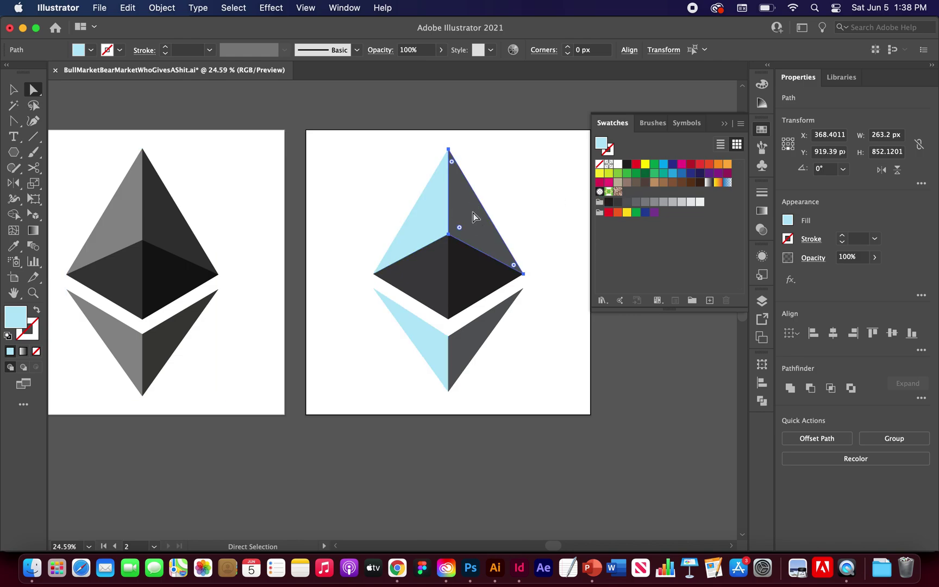
pyautogui.keyDown('shift'); pyautogui.click(479, 326); pyautogui.keyUp('shift')
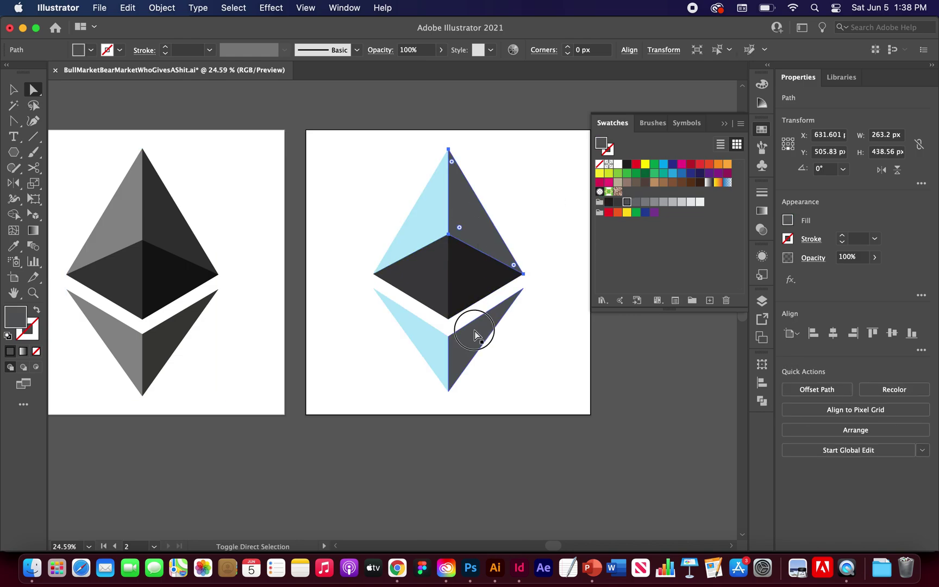
pyautogui.click(663, 164)
# Fill the middle diamond's left facet with a medium blue swatch and its right facet with a dark navy blue swatch
pyautogui.click(424, 272)
pyautogui.click(684, 174)
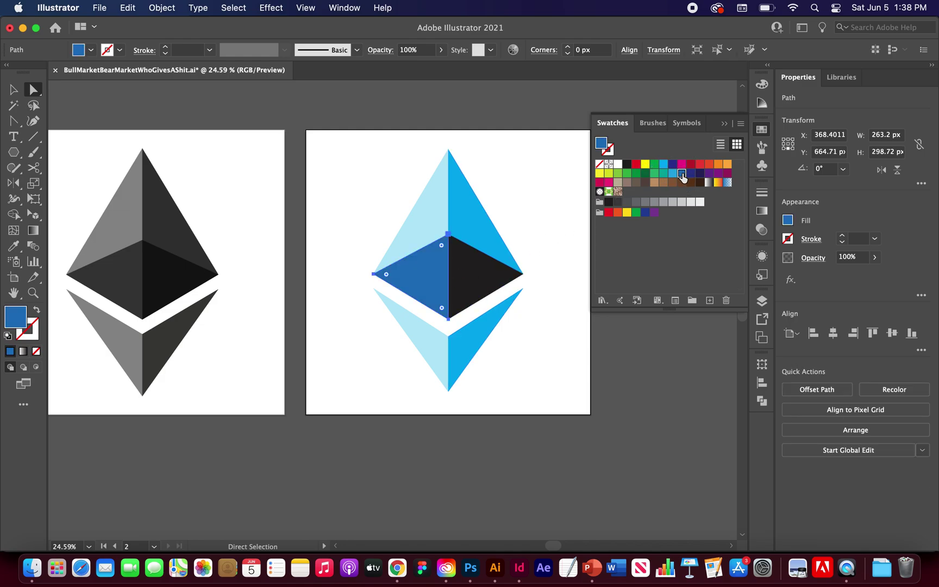
pyautogui.click(474, 277)
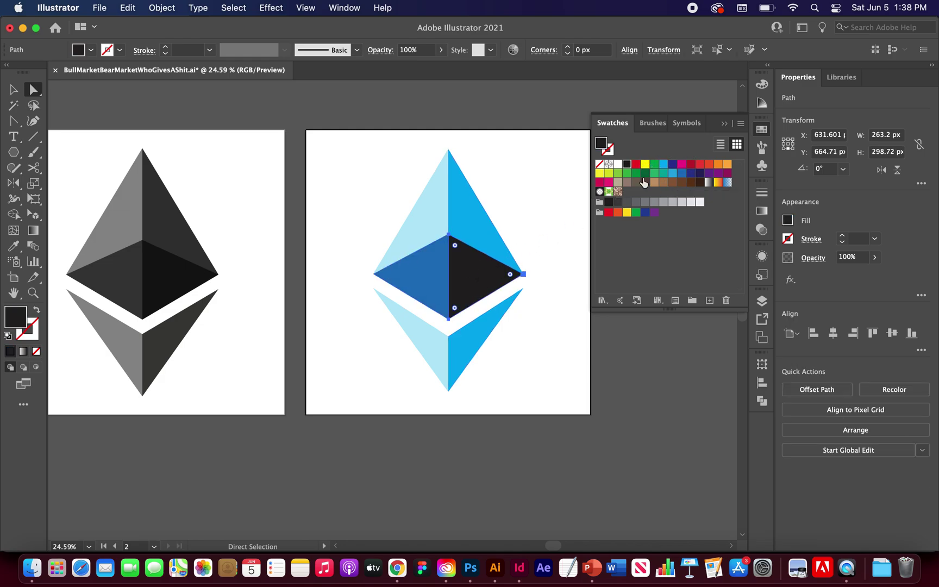
pyautogui.click(690, 173)
pyautogui.click(541, 204)
# Examine the blue recolored logo beside the gray reference at different magnifications
pyautogui.scroll(-2, 528, 208)
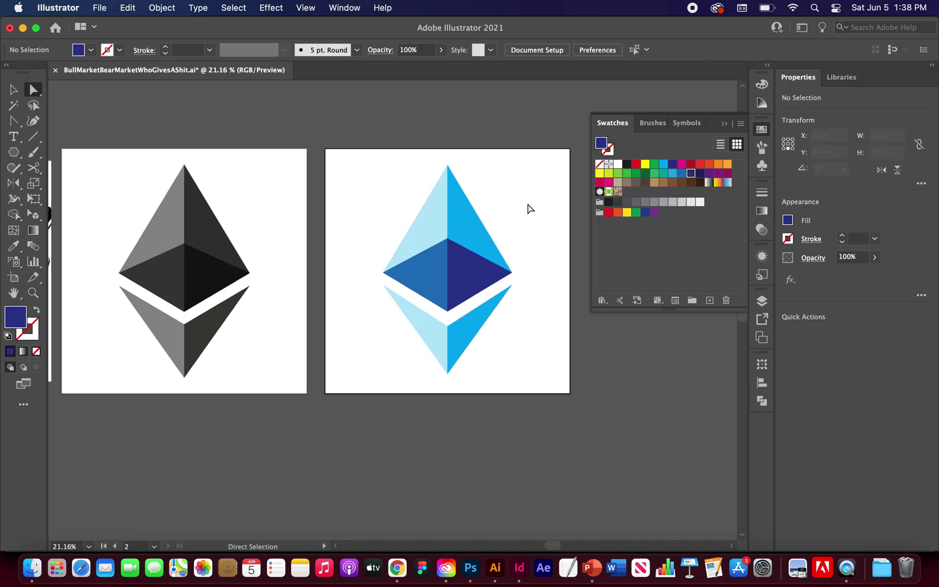
pyautogui.scroll(-2, 528, 208)
pyautogui.scroll(2, 519, 212)
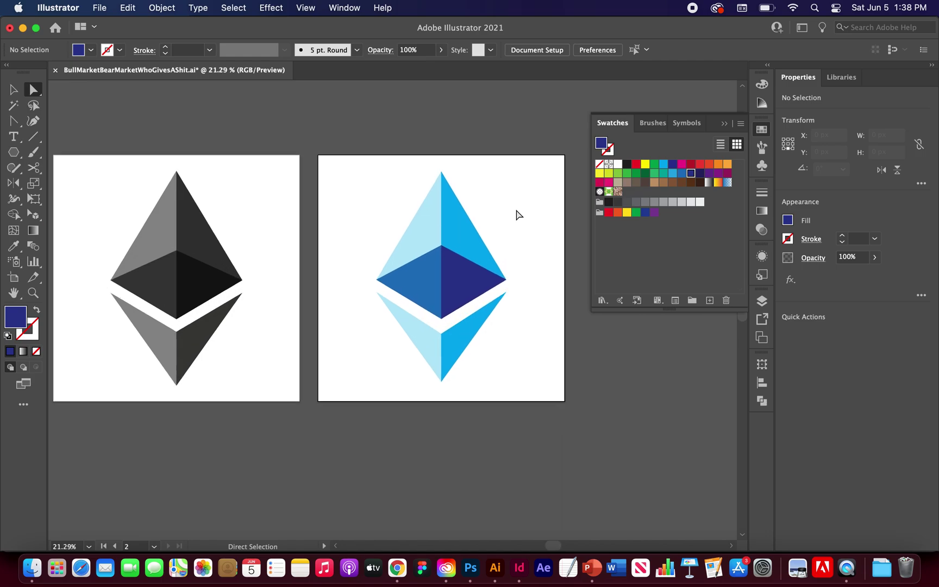
pyautogui.hscroll(3, 519, 215)
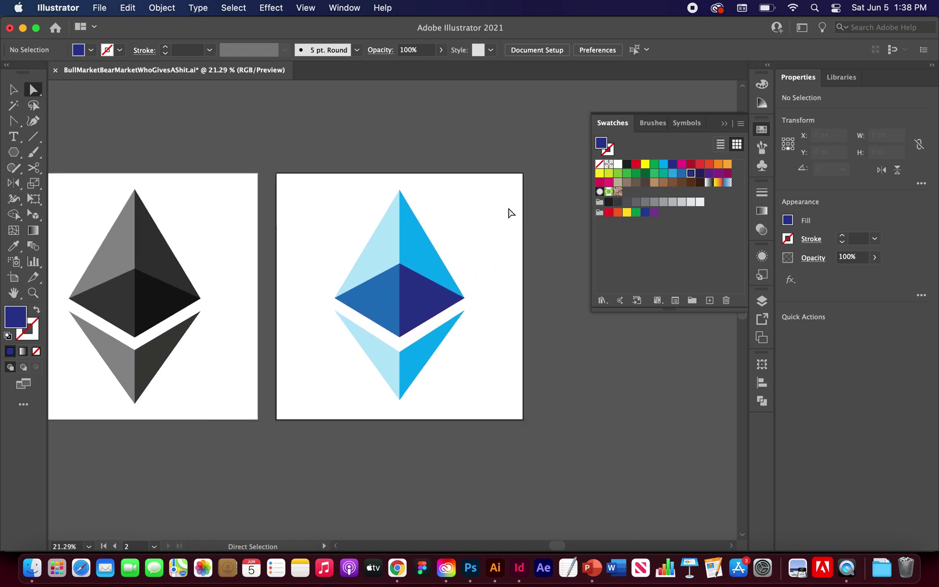
pyautogui.press('v')
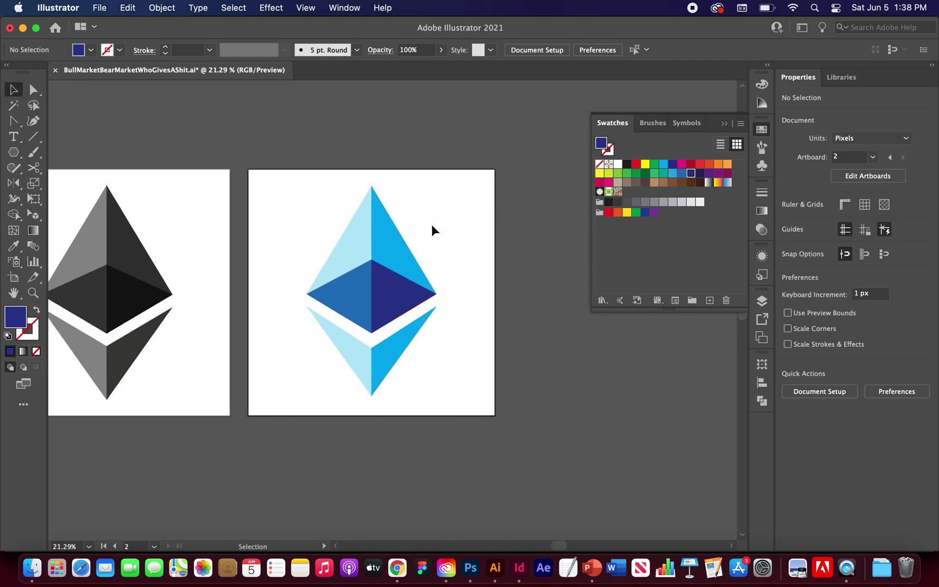
pyautogui.scroll(2, 407, 213)
pyautogui.hscroll(-3, 407, 213)
pyautogui.scroll(-2, 408, 214)
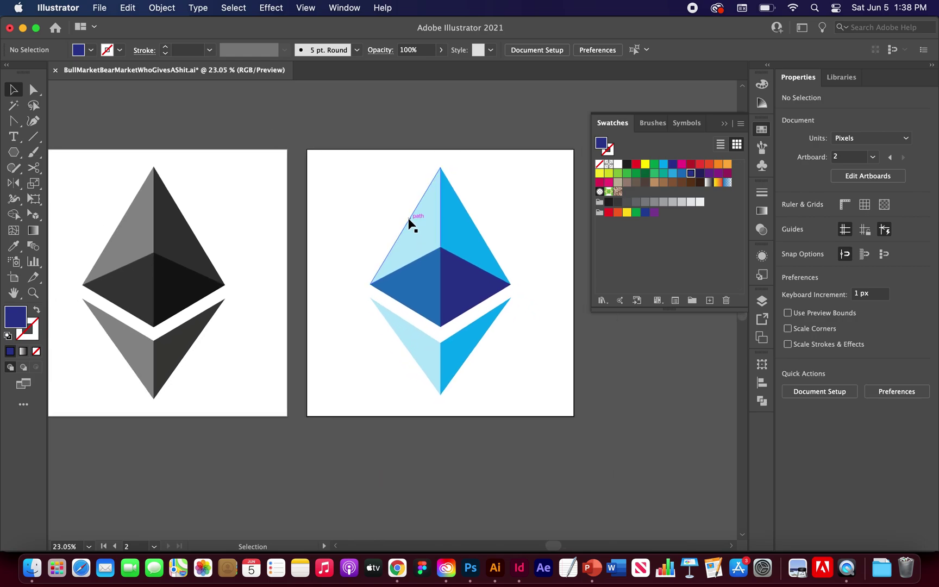
pyautogui.hscroll(2, 408, 217)
pyautogui.scroll(2, 433, 208)
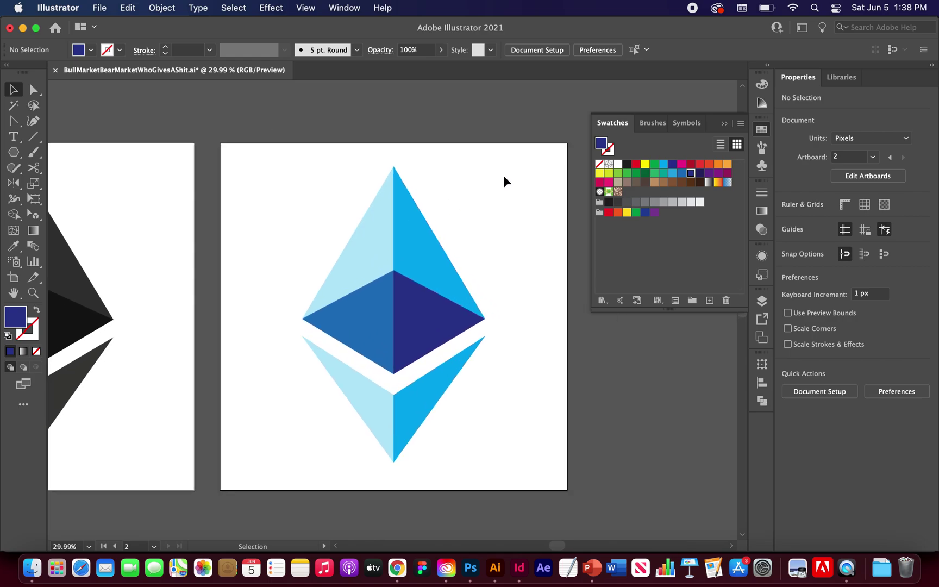
# Group all facets of the blue logo and scale the group down to about 343 by 555 px near the artboard's upper left
pyautogui.moveTo(502, 176); pyautogui.dragTo(269, 467)
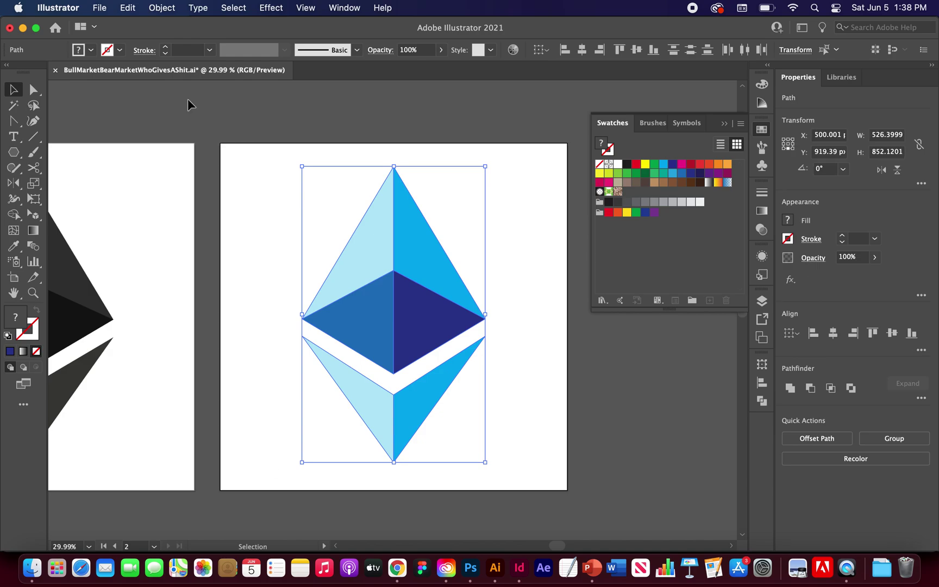
pyautogui.click(163, 8)
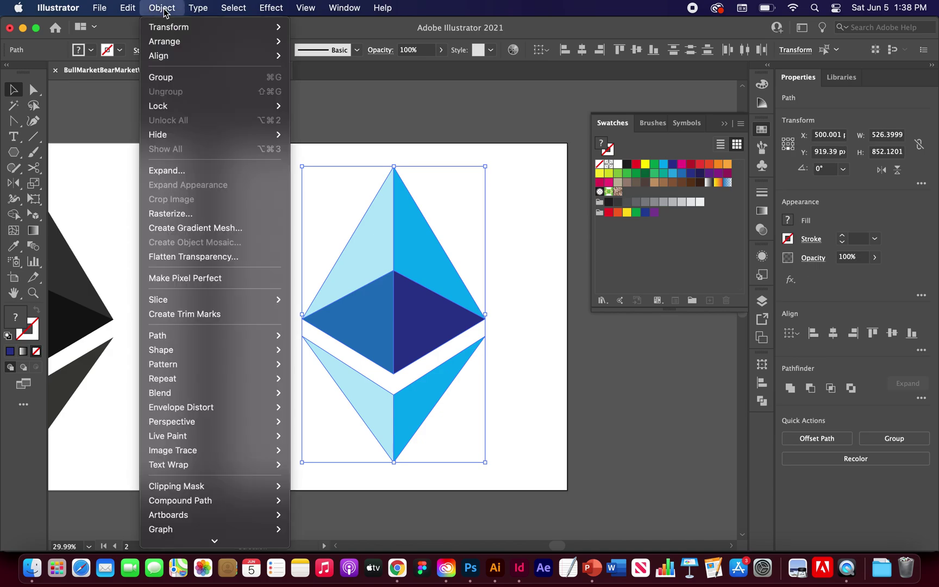
pyautogui.click(174, 81)
pyautogui.moveTo(421, 273); pyautogui.dragTo(364, 260)
pyautogui.moveTo(429, 450); pyautogui.dragTo(362, 348)
# Duplicate the logo group beside itself, and copy that pair directly below to form a two-by-two grid
pyautogui.moveTo(313, 243); pyautogui.dragTo(435, 244)
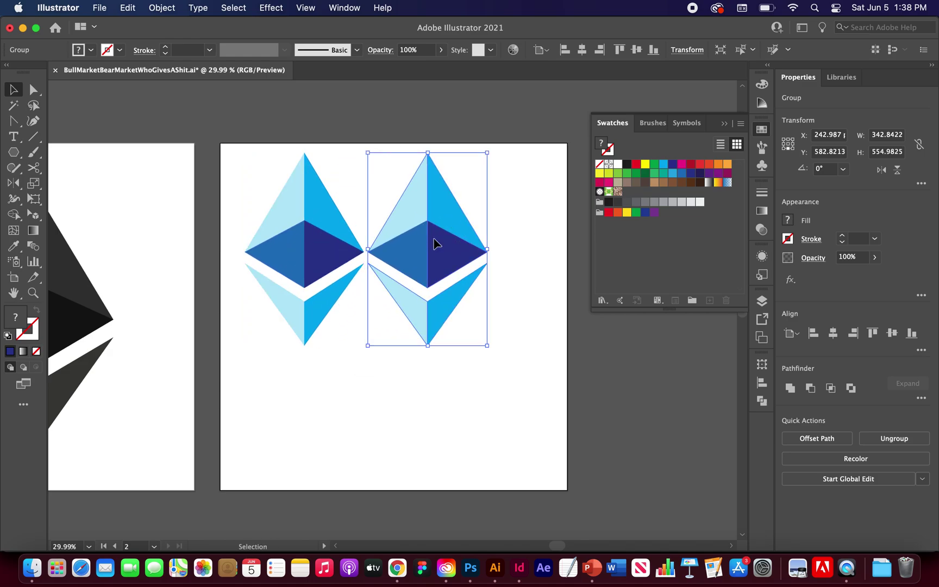
pyautogui.keyDown('shift'); pyautogui.click(327, 216); pyautogui.keyUp('shift')
pyautogui.moveTo(327, 215); pyautogui.dragTo(328, 414)
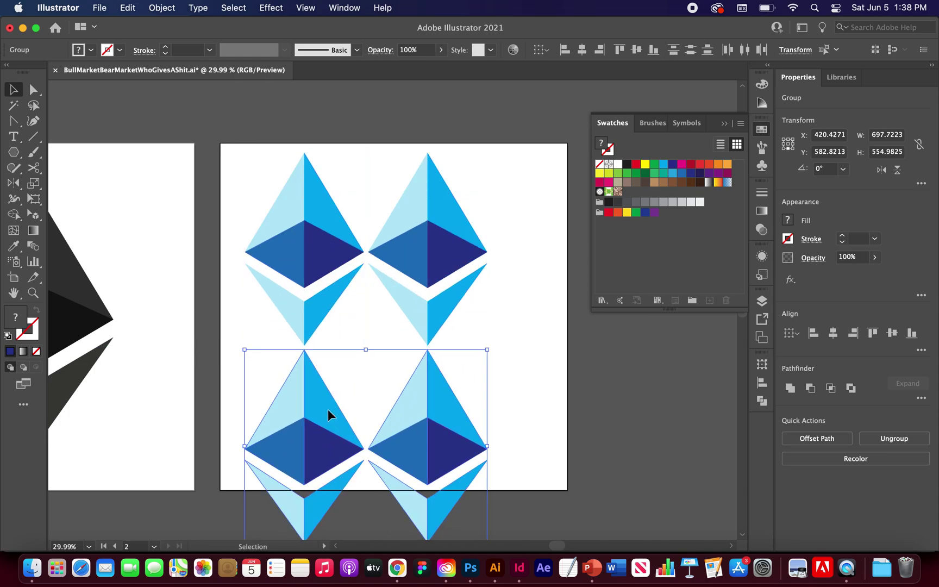
# Select all four logos and scale them down together to about 548 by 880 px so the grid fits on the artboard
pyautogui.moveTo(487, 197); pyautogui.dragTo(244, 530)
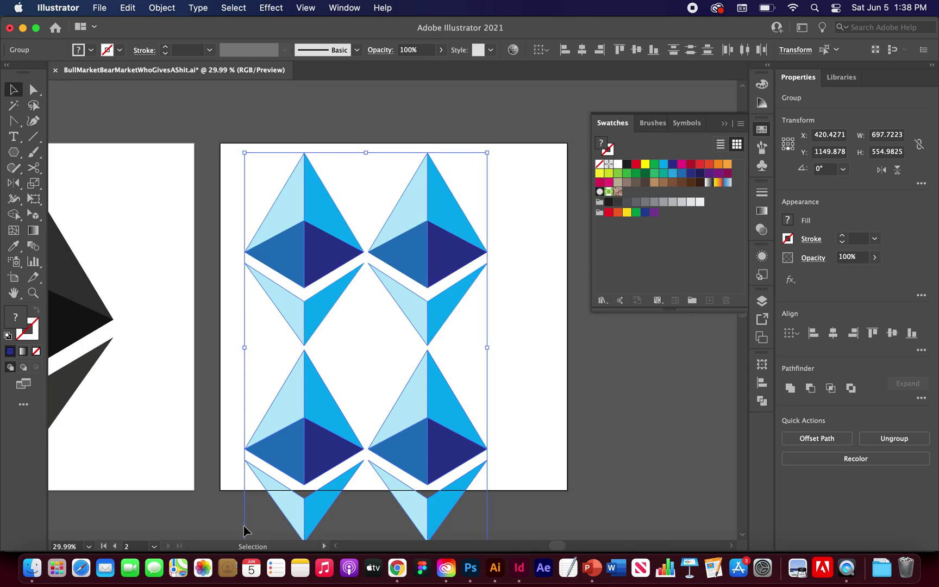
pyautogui.scroll(-2, 333, 514)
pyautogui.moveTo(498, 509); pyautogui.dragTo(445, 454)
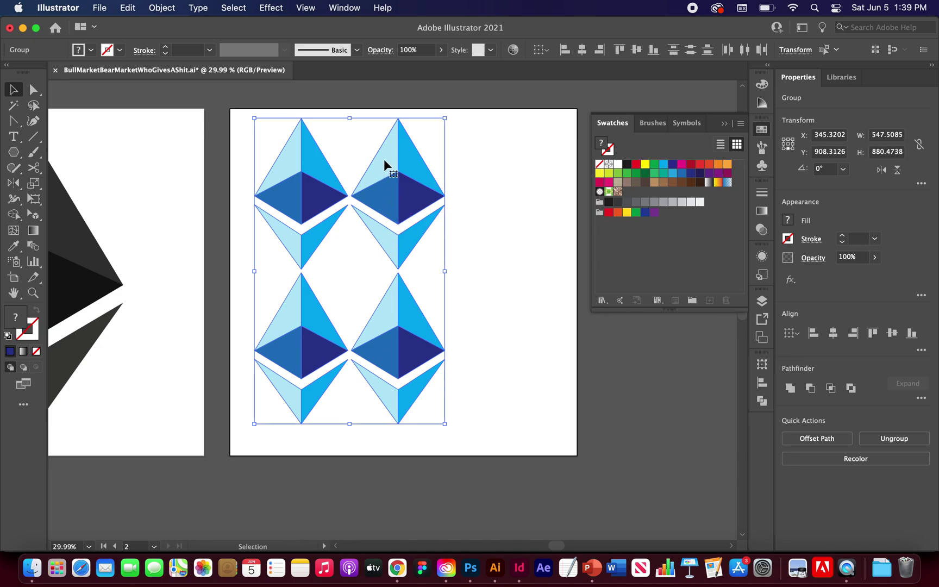
# Save the four-logo grid as a pattern swatch and move the original grid off the artboard
pyautogui.moveTo(385, 164); pyautogui.dragTo(626, 191)
pyautogui.hscroll(3, 453, 205)
pyautogui.hscroll(3, 455, 206)
pyautogui.moveTo(249, 240); pyautogui.dragTo(652, 432)
pyautogui.click(315, 318)
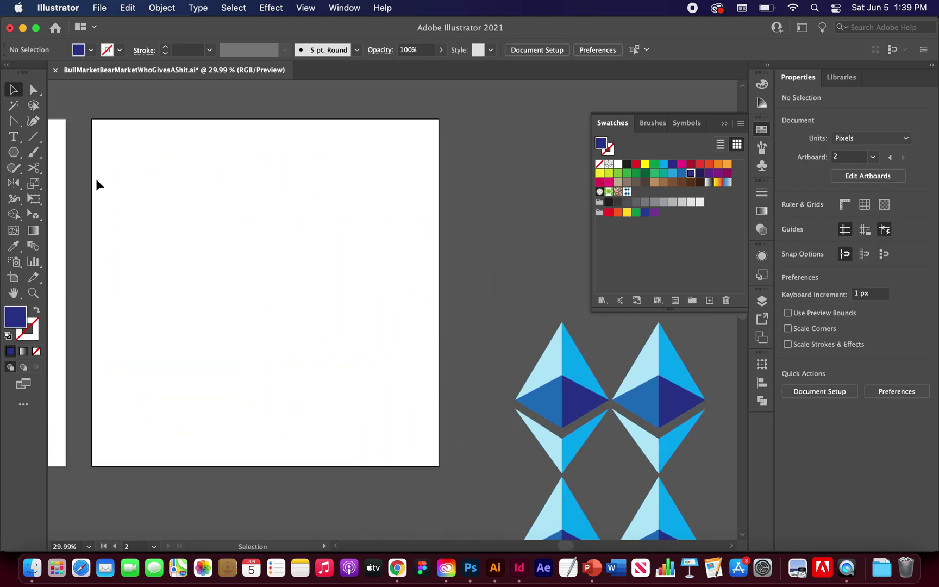
# Draw a circle about 969 px in diameter on the empty artboard and fill it with the logo pattern swatch
pyautogui.click(11, 158)
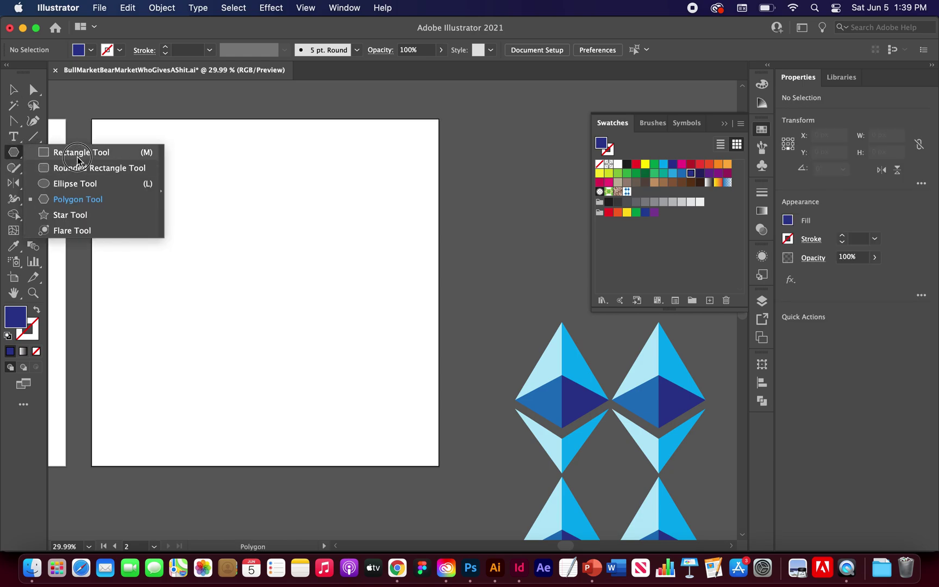
pyautogui.click(73, 184)
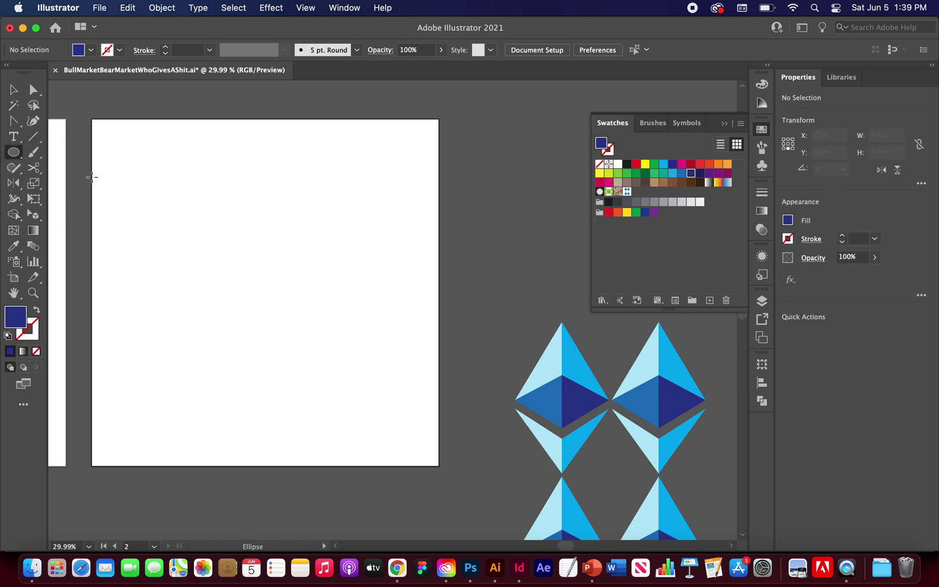
pyautogui.moveTo(137, 137); pyautogui.dragTo(432, 356)
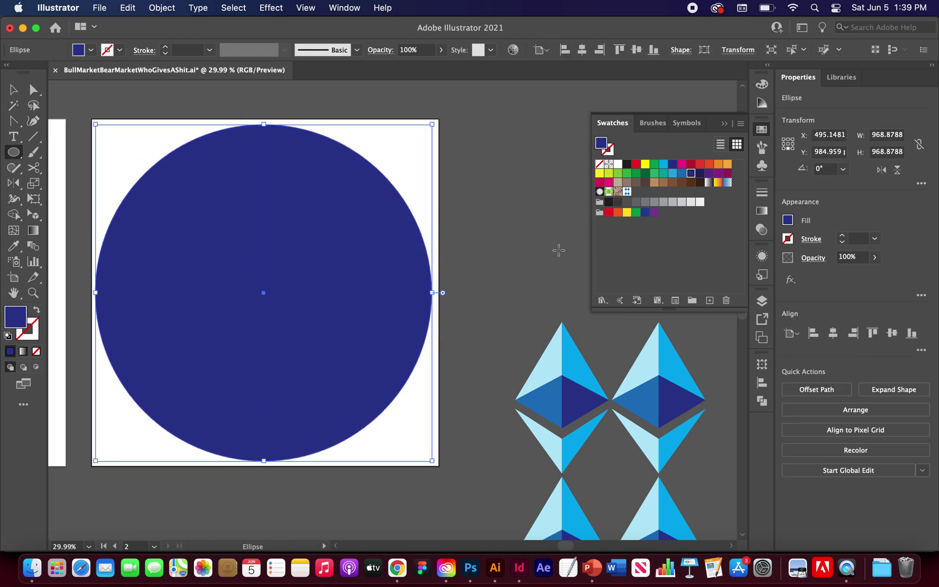
pyautogui.click(627, 192)
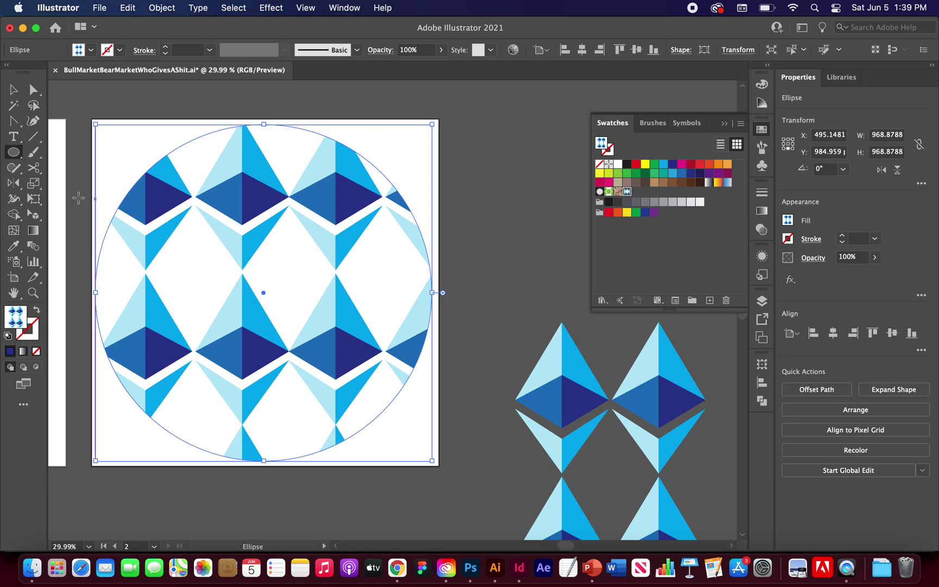
# Try to scale only the circle's pattern fill uniformly to 10%, with Transform Objects off and Transform Patterns on
pyautogui.click(34, 184)
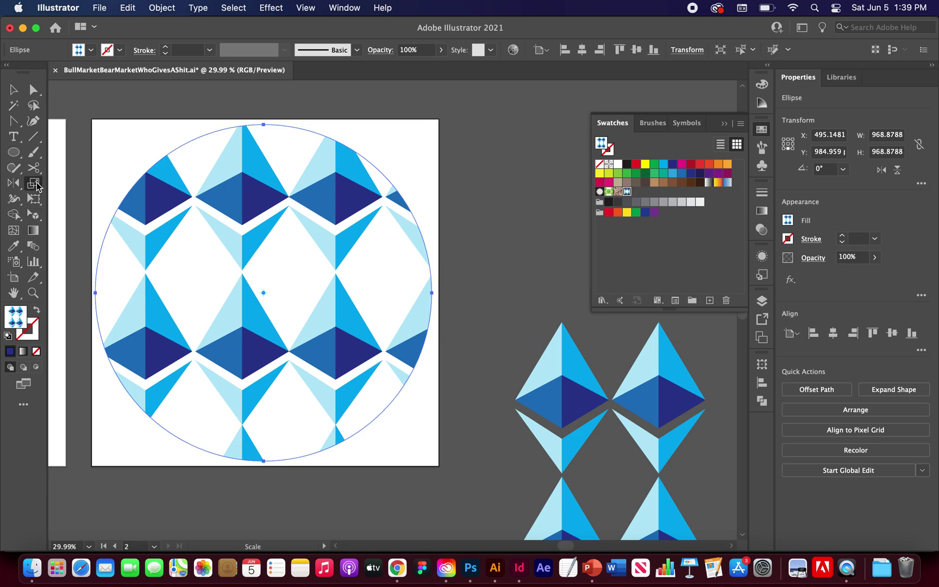
pyautogui.doubleClick(33, 184)
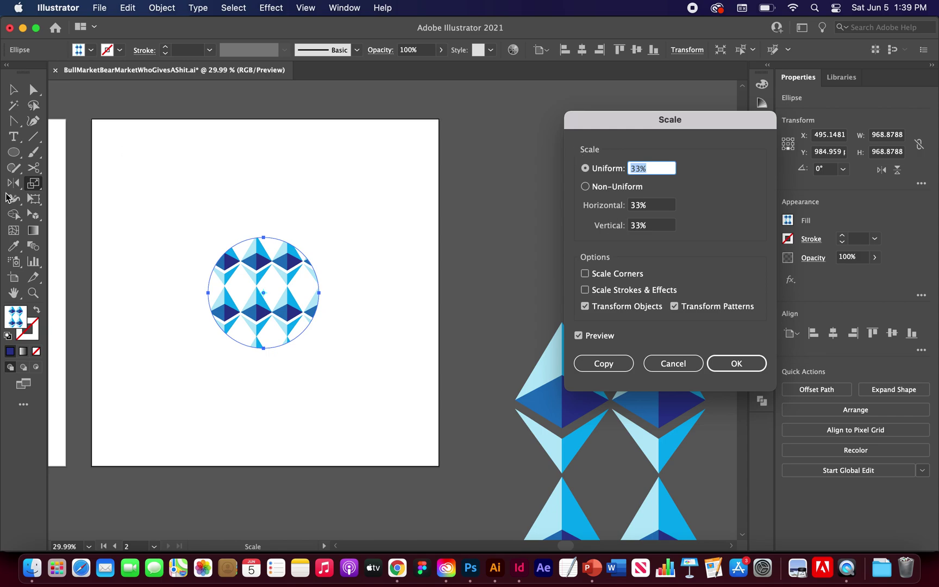
pyautogui.click(585, 306)
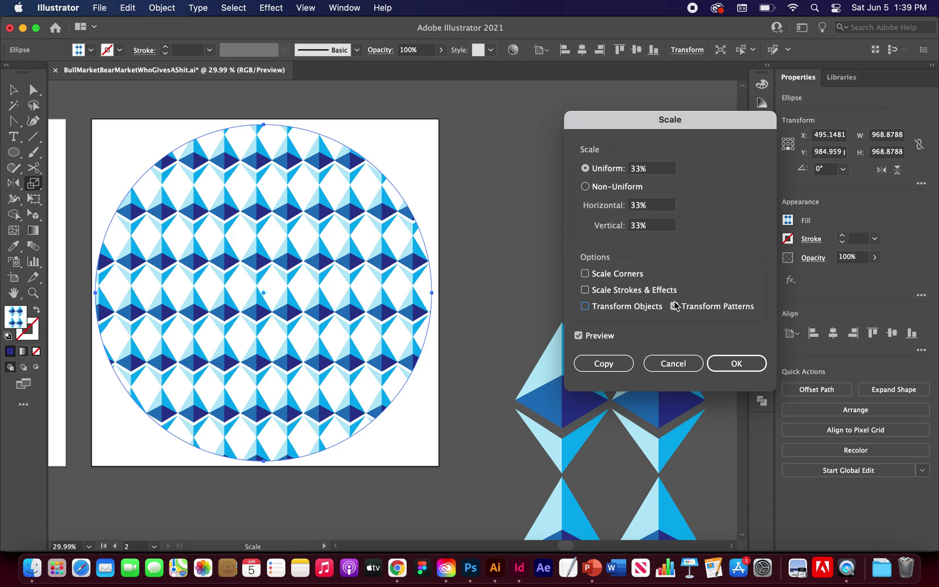
pyautogui.doubleClick(652, 169)
pyautogui.write('10')
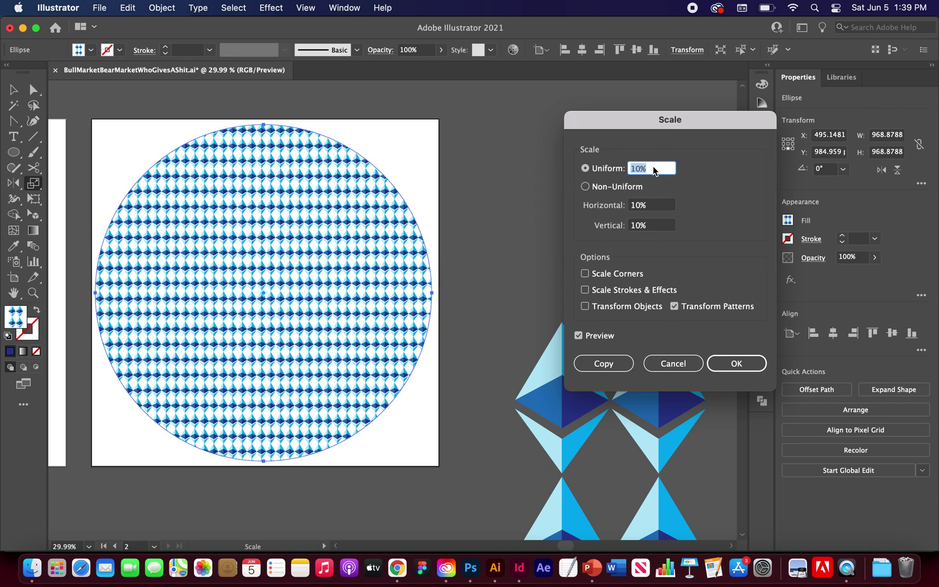
# Preview the pattern fill at various other uniform scales, including 12%, 70% and 20%, and cancel the scaling
pyautogui.press('Up')
pyautogui.press('Up')
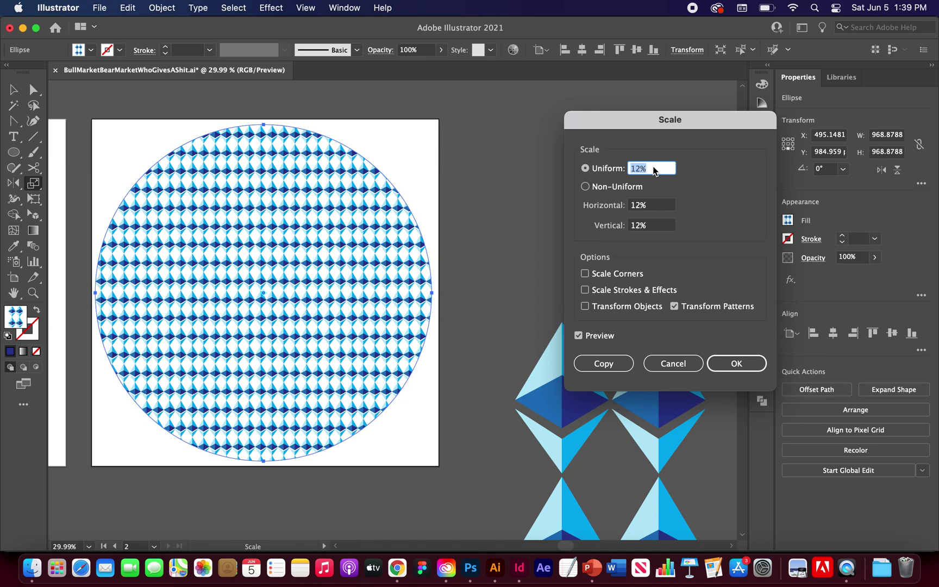
pyautogui.press('Down')
pyautogui.press('Down')
pyautogui.press('Down')
pyautogui.press('Up')
pyautogui.press('Down')
pyautogui.press('Down')
pyautogui.press('Down')
pyautogui.press('Down')
pyautogui.press('Up')
pyautogui.press('Up')
pyautogui.press('Up')
pyautogui.press('Up')
pyautogui.press('Up')
pyautogui.press('Up')
pyautogui.press('Up')
pyautogui.press('Up')
pyautogui.press('Up')
pyautogui.press('Up')
pyautogui.press('Up')
pyautogui.press('Up')
pyautogui.press('Up')
pyautogui.press('Up')
pyautogui.hotkey('shift', 'Up')
pyautogui.hotkey('shift', 'Up')
pyautogui.hotkey('shift', 'Up')
pyautogui.hotkey('shift', 'Up')
pyautogui.hotkey('shift', 'Up')
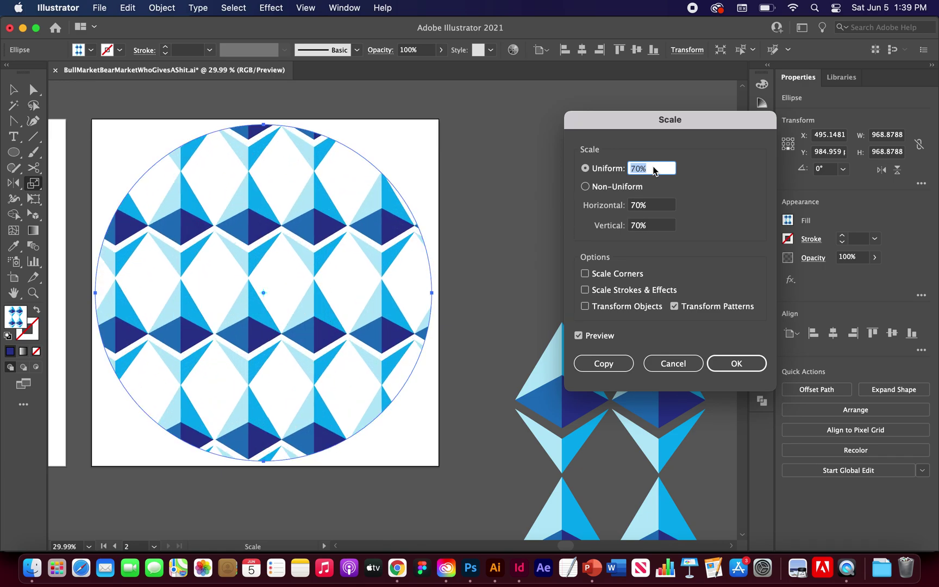
pyautogui.hotkey('shift', 'Up')
pyautogui.hotkey('shift', 'Up')
pyautogui.hotkey('shift', 'Up')
pyautogui.hotkey('shift', 'Down')
pyautogui.hotkey('shift', 'Down')
pyautogui.hotkey('shift', 'Down')
pyautogui.hotkey('shift', 'Down')
pyautogui.hotkey('shift', 'Down')
pyautogui.hotkey('shift', 'Down')
pyautogui.hotkey('shift', 'Down')
pyautogui.hotkey('shift', 'Down')
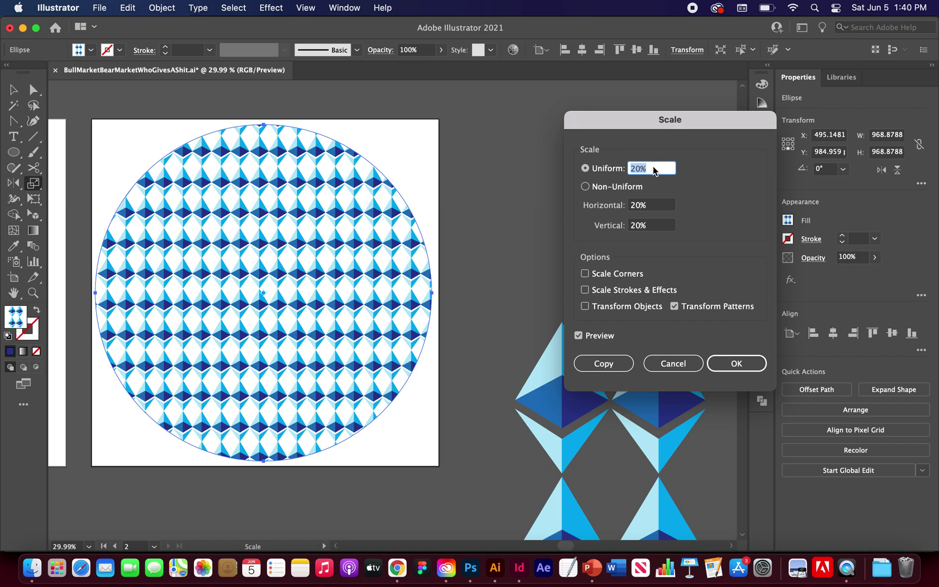
pyautogui.click(680, 364)
# Deselect the circle and hide all panels to view the reference logo and patterned circle side by side
pyautogui.press('v')
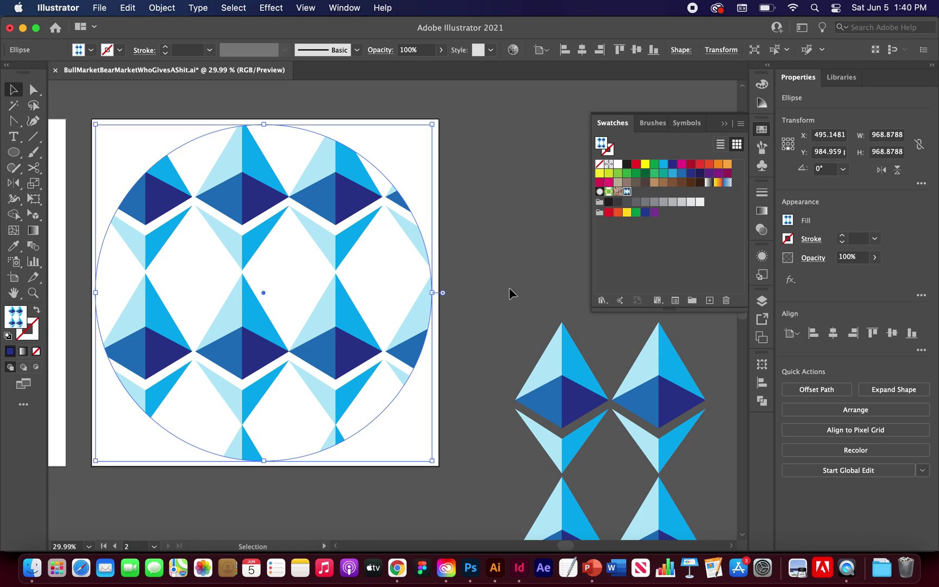
pyautogui.click(511, 293)
pyautogui.hscroll(-2, 511, 293)
pyautogui.hscroll(-15, 509, 293)
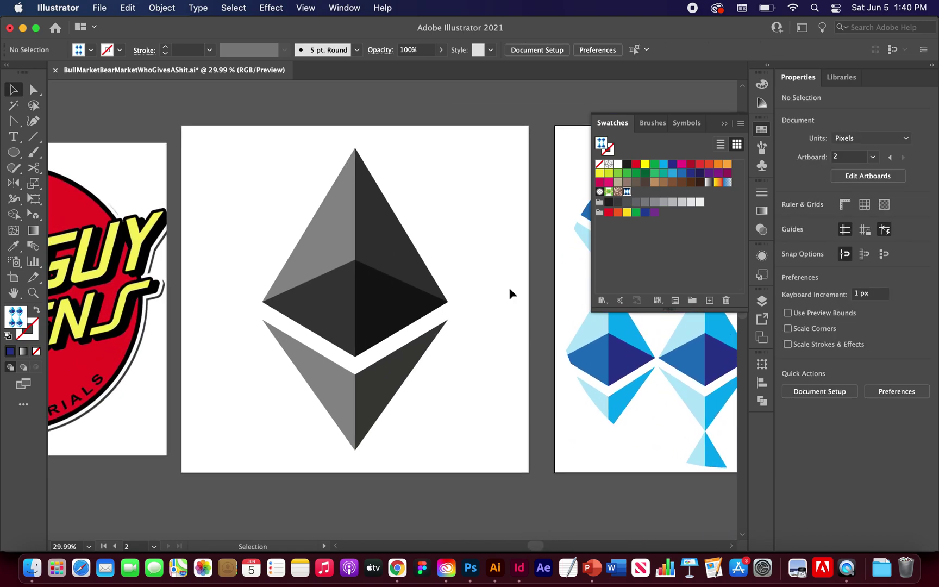
pyautogui.press('Tab')
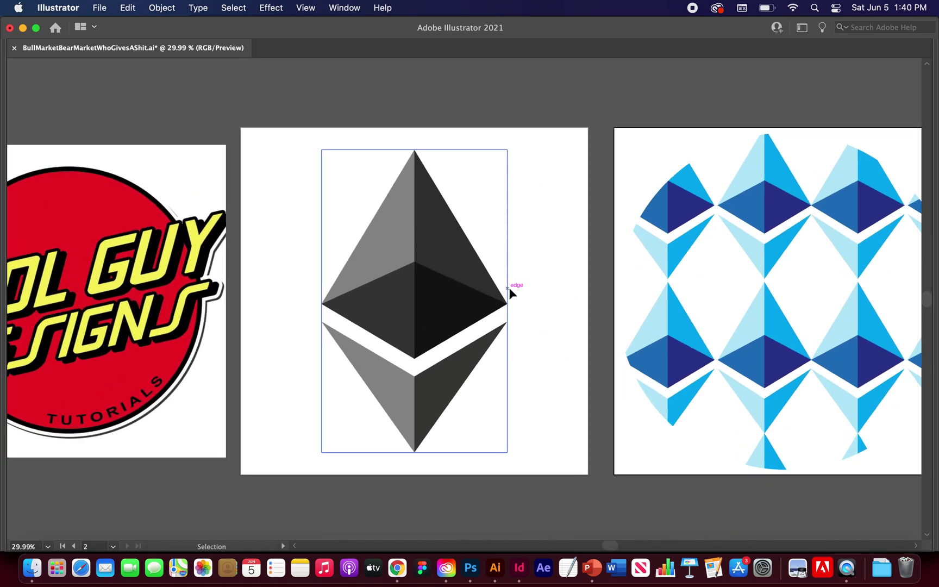